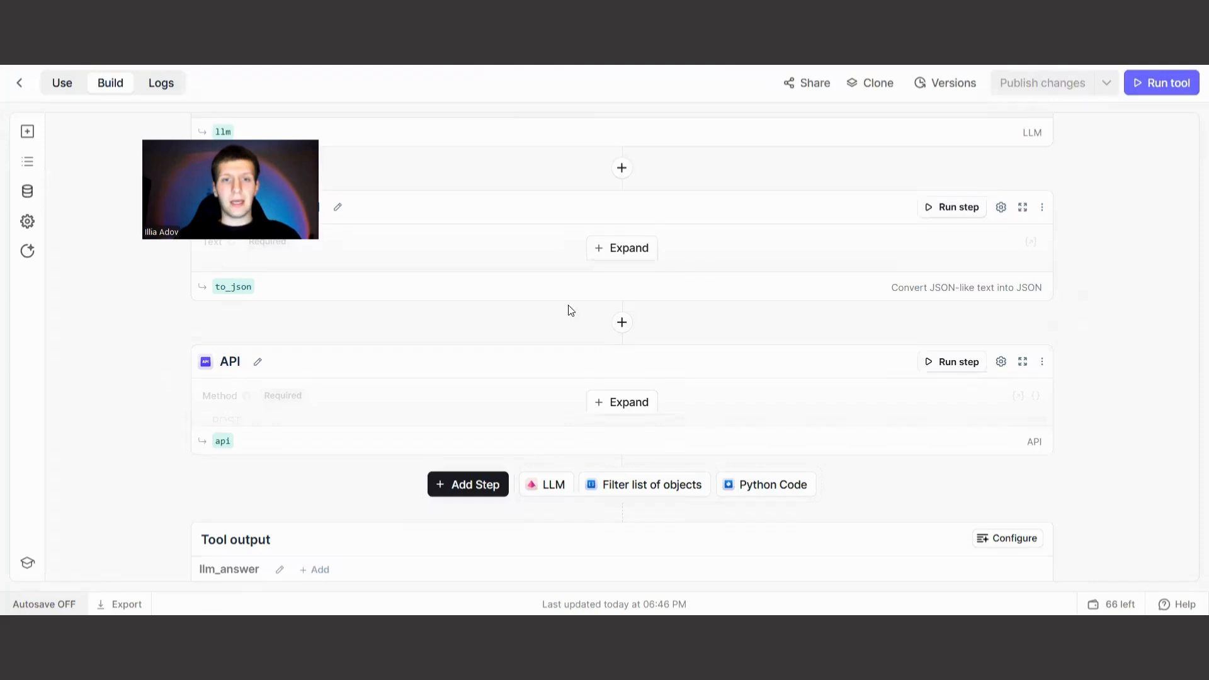
Review the LinkedIn Researcher tool from its LinkedIn URL input through the profile, company, LLM, Convert to JSON and API steps.
{"action": "scroll", "coordinate": [567, 308], "scroll_direction": "up", "scroll_amount": 10}
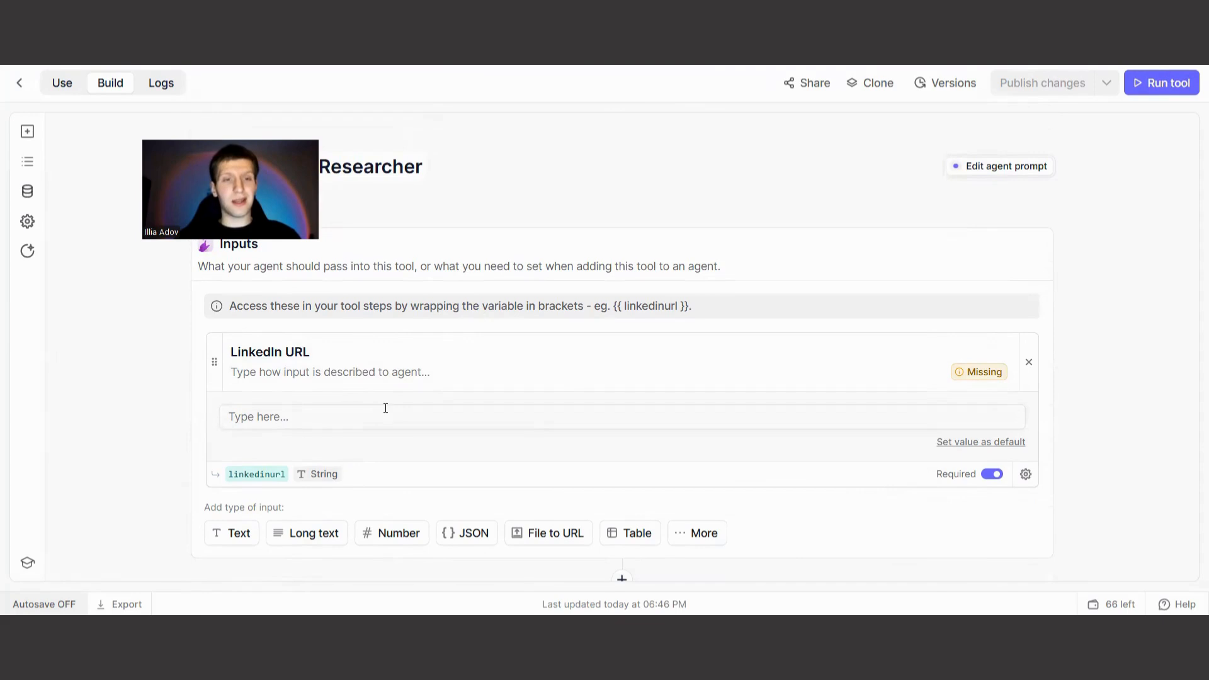
{"action": "scroll", "coordinate": [425, 388], "scroll_direction": "down", "scroll_amount": 2}
{"action": "scroll", "coordinate": [425, 388], "scroll_direction": "down", "scroll_amount": 3}
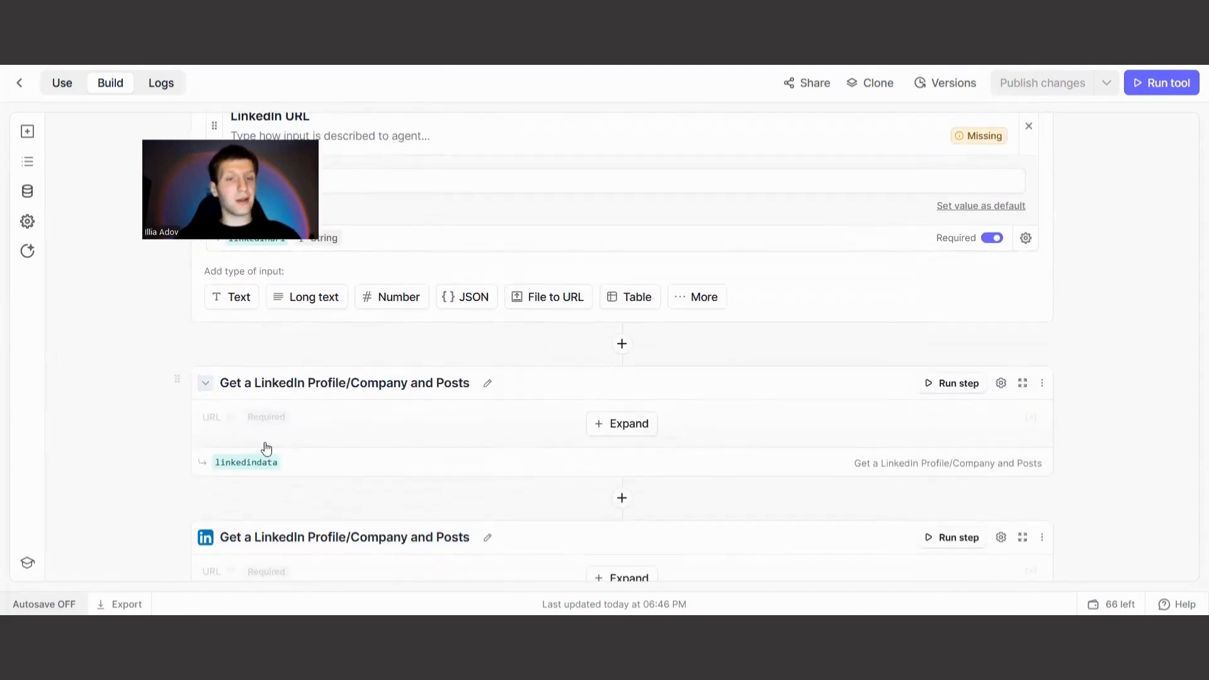
{"action": "scroll", "coordinate": [439, 433], "scroll_direction": "down", "scroll_amount": 3}
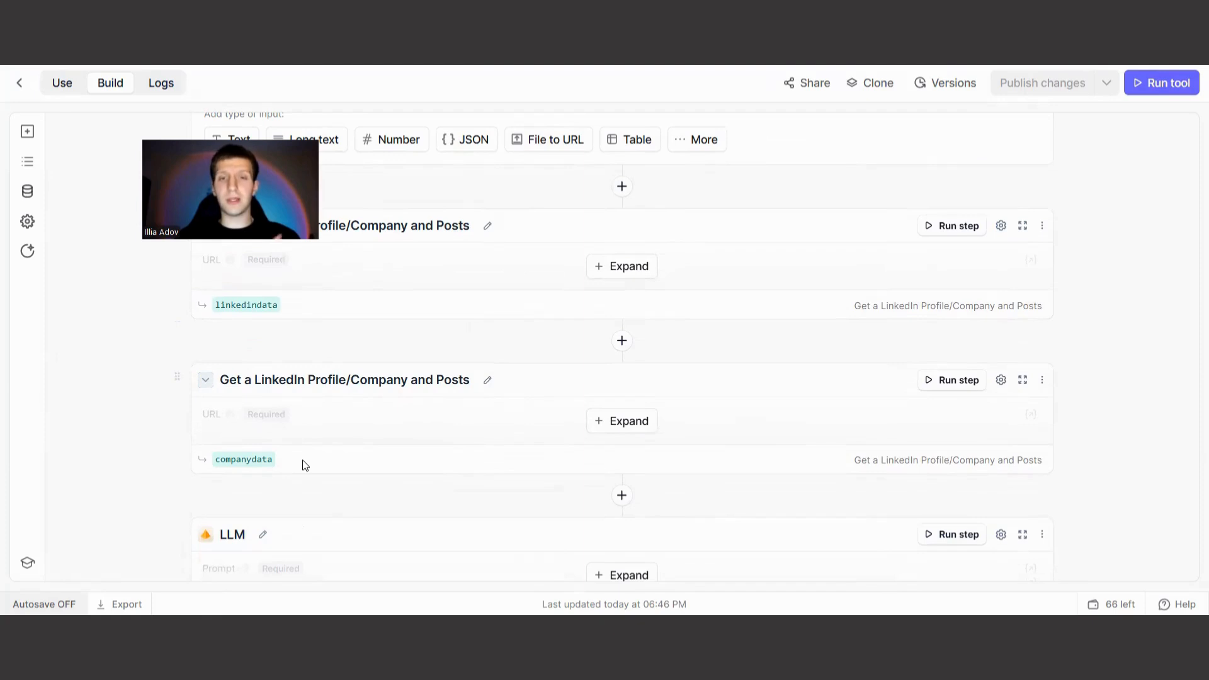
{"action": "scroll", "coordinate": [413, 407], "scroll_direction": "down", "scroll_amount": 3}
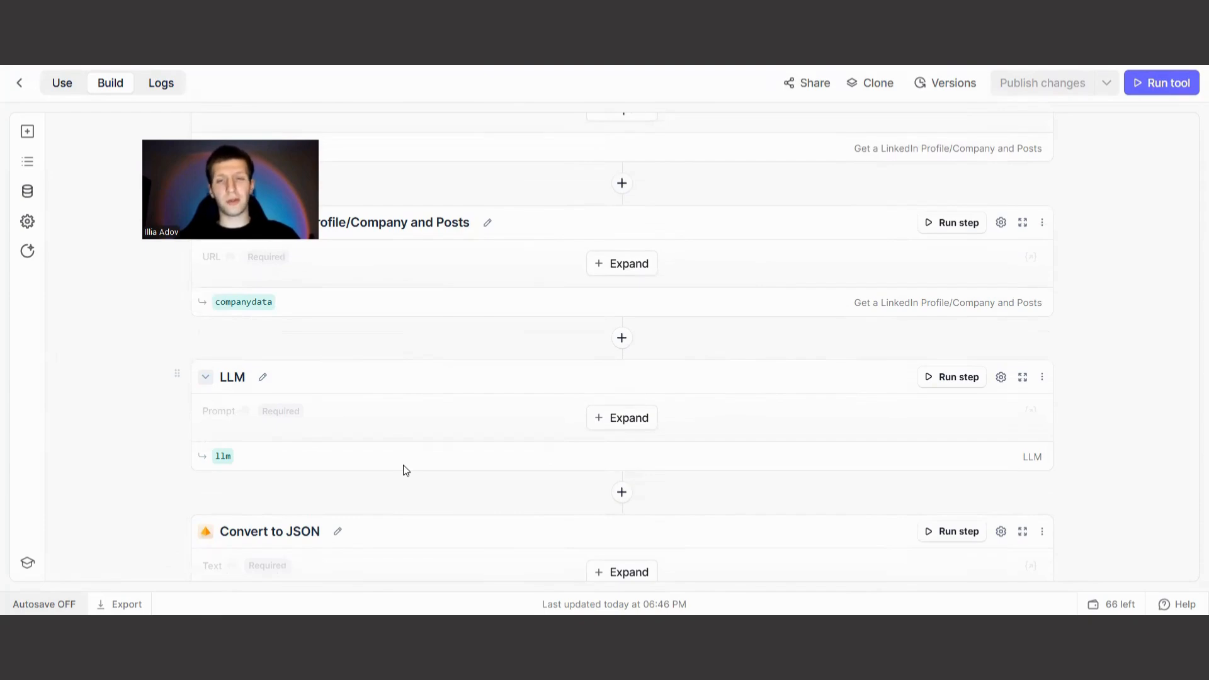
{"action": "scroll", "coordinate": [427, 444], "scroll_direction": "down", "scroll_amount": 4}
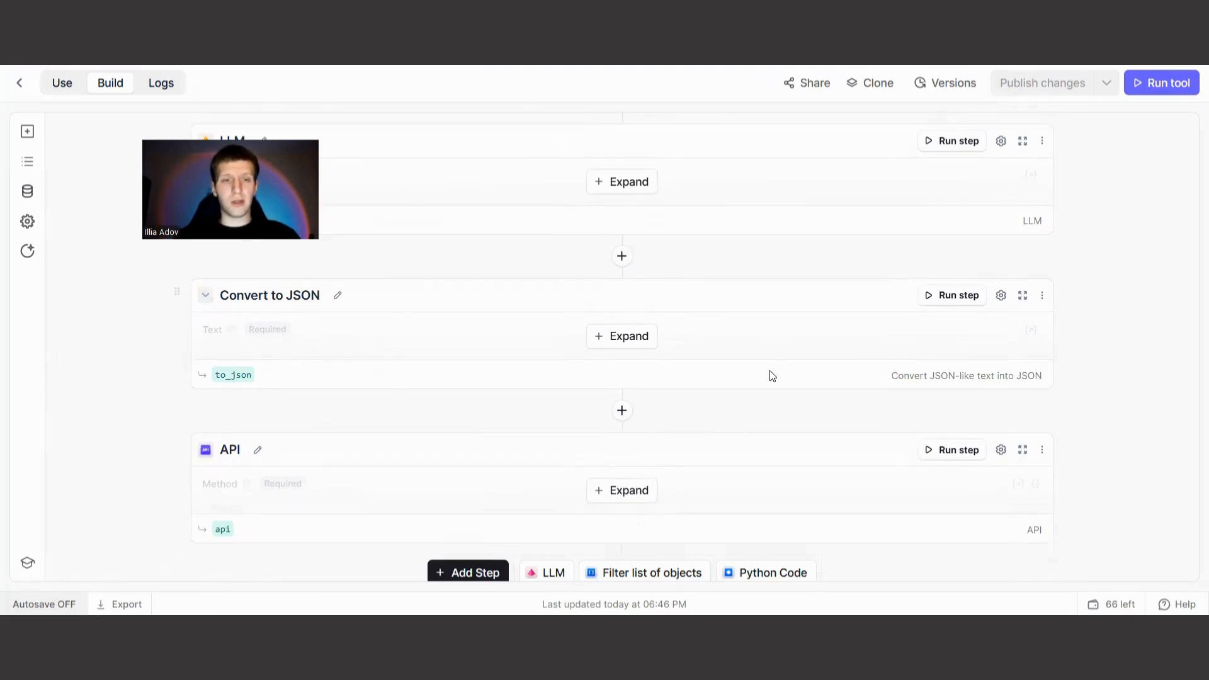
{"action": "scroll", "coordinate": [630, 422], "scroll_direction": "down", "scroll_amount": 2}
{"action": "scroll", "coordinate": [630, 422], "scroll_direction": "down", "scroll_amount": 1}
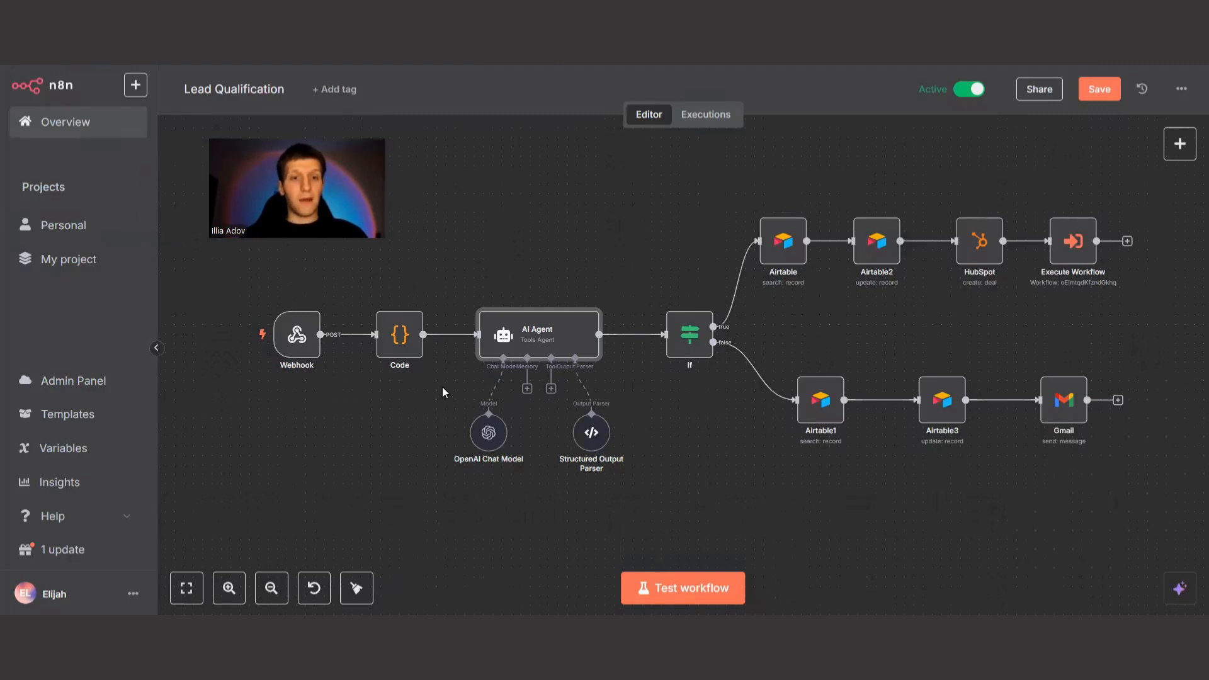
Open the AI Agent node in the Lead Qualification workflow and review its user message prompt for the incoming lead.
{"action": "left_click_drag", "start_coordinate": [233, 273], "coordinate": [337, 393]}
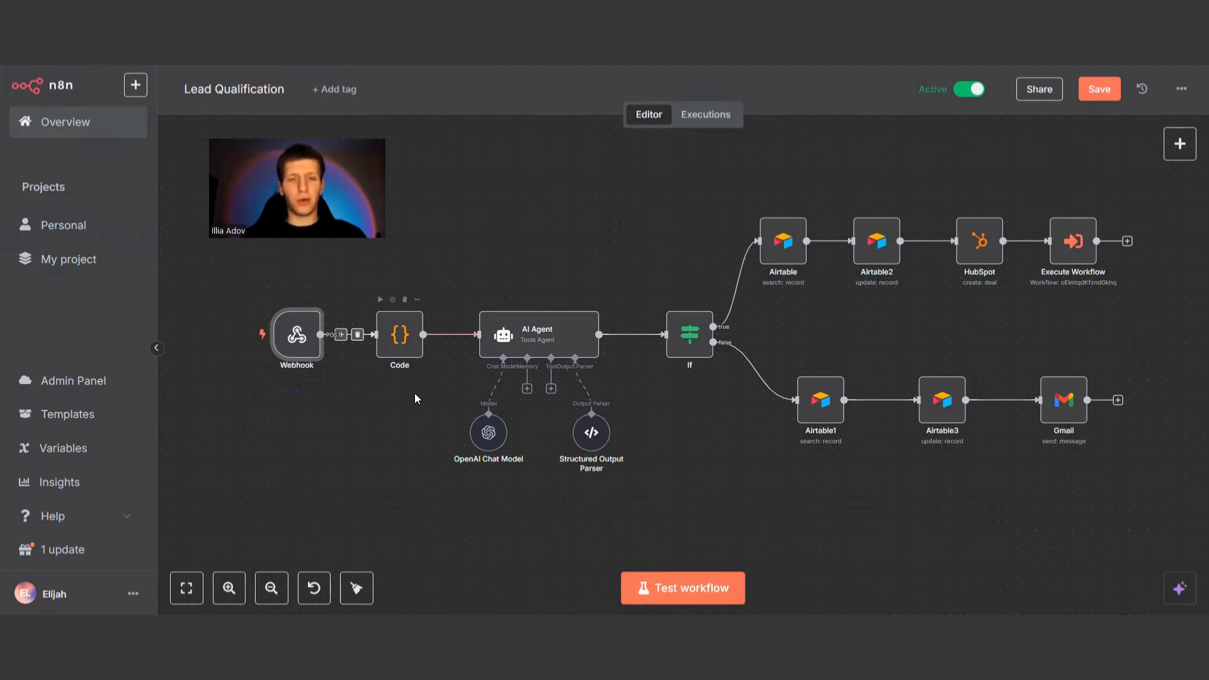
{"action": "double_click", "coordinate": [550, 346]}
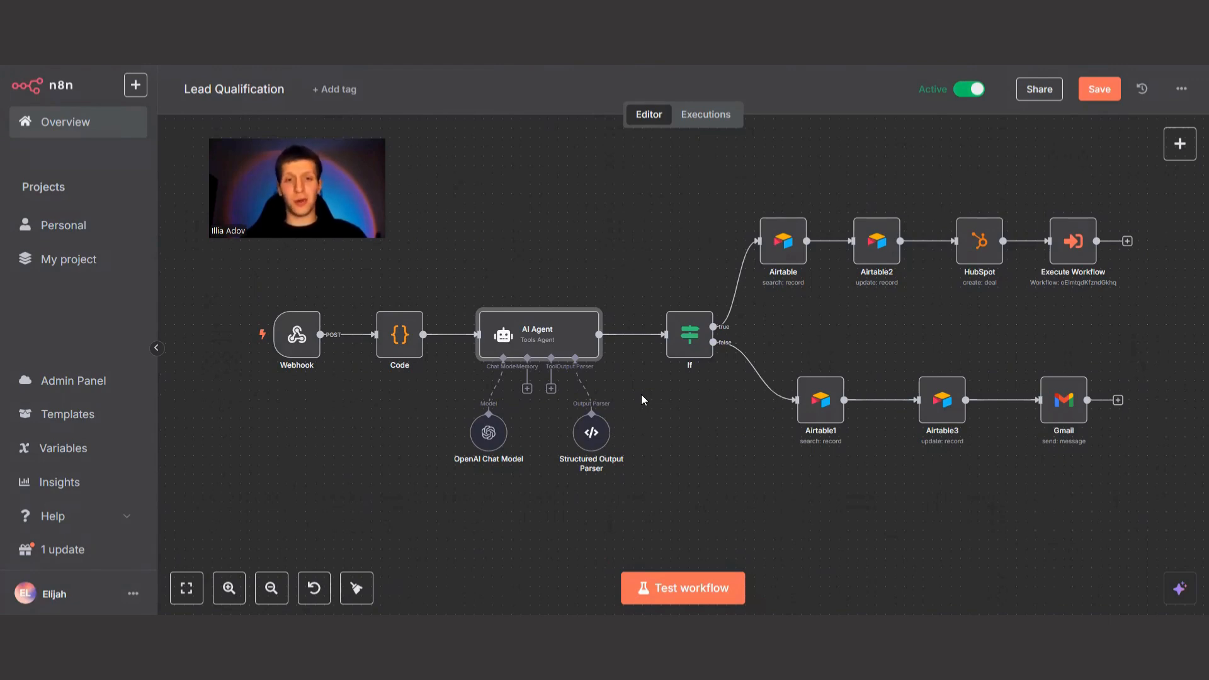
{"action": "double_click", "coordinate": [564, 340]}
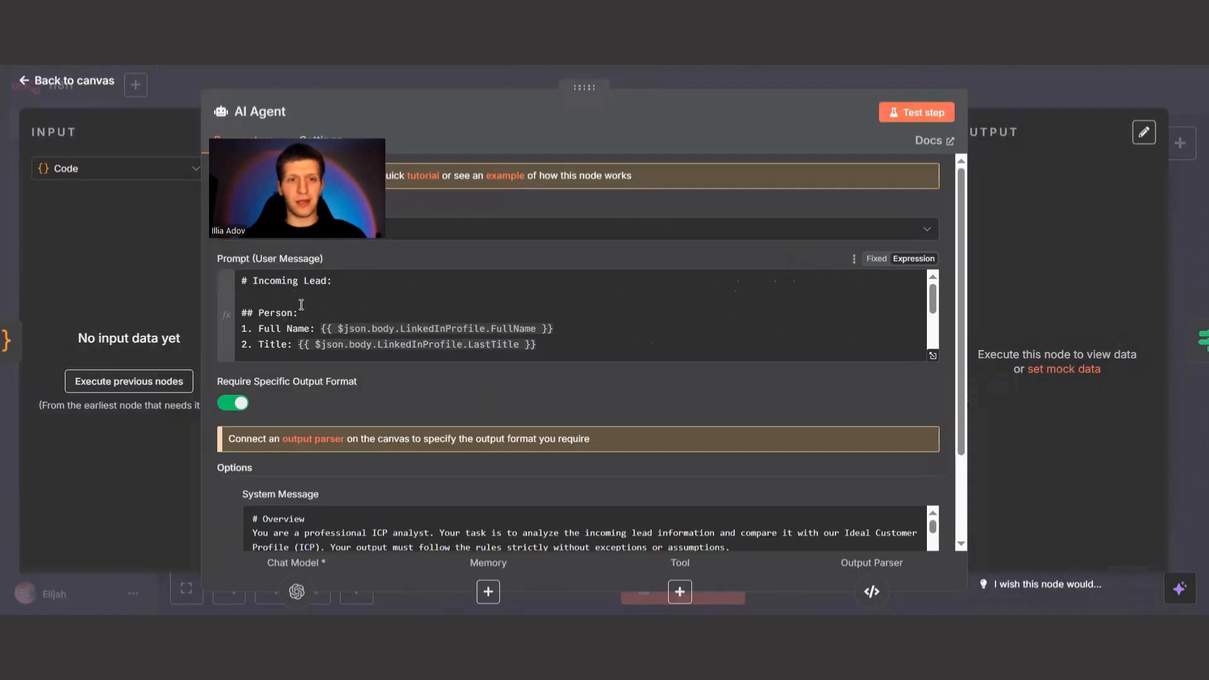
{"action": "scroll", "coordinate": [893, 349], "scroll_direction": "down", "scroll_amount": 5}
{"action": "scroll", "coordinate": [636, 387], "scroll_direction": "down", "scroll_amount": 2}
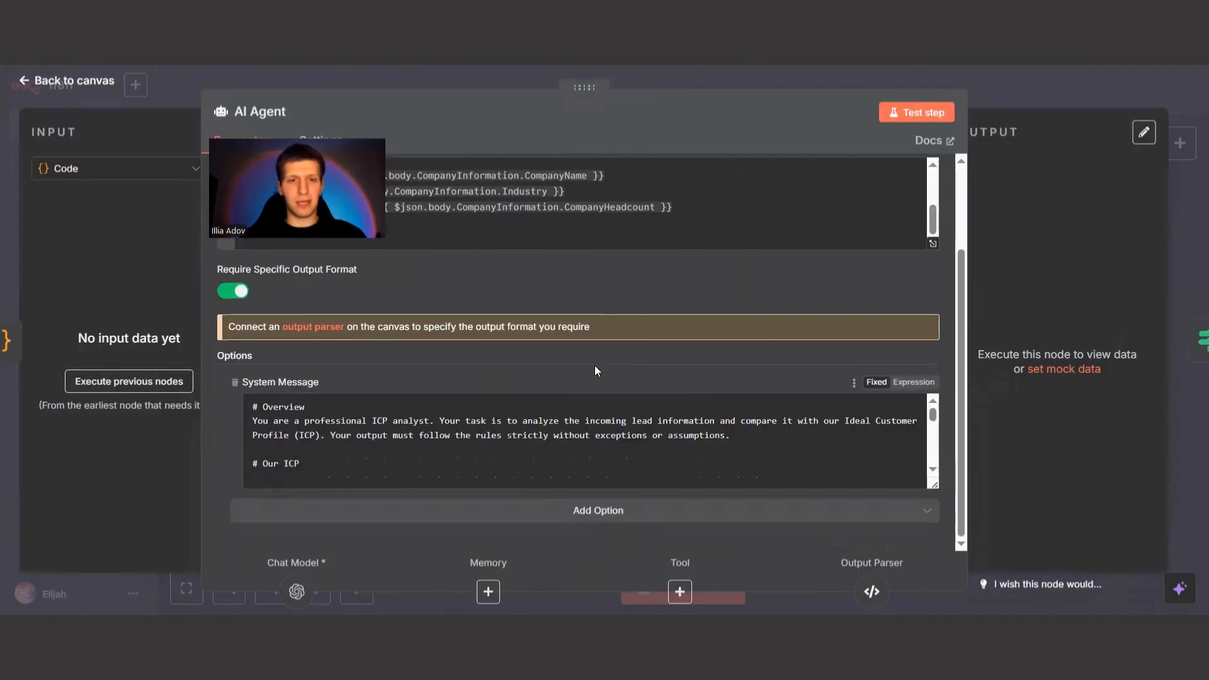
Enlarge the AI Agent's System Message box to show more of the ICP instructions.
{"action": "scroll", "coordinate": [567, 424], "scroll_direction": "down", "scroll_amount": 5}
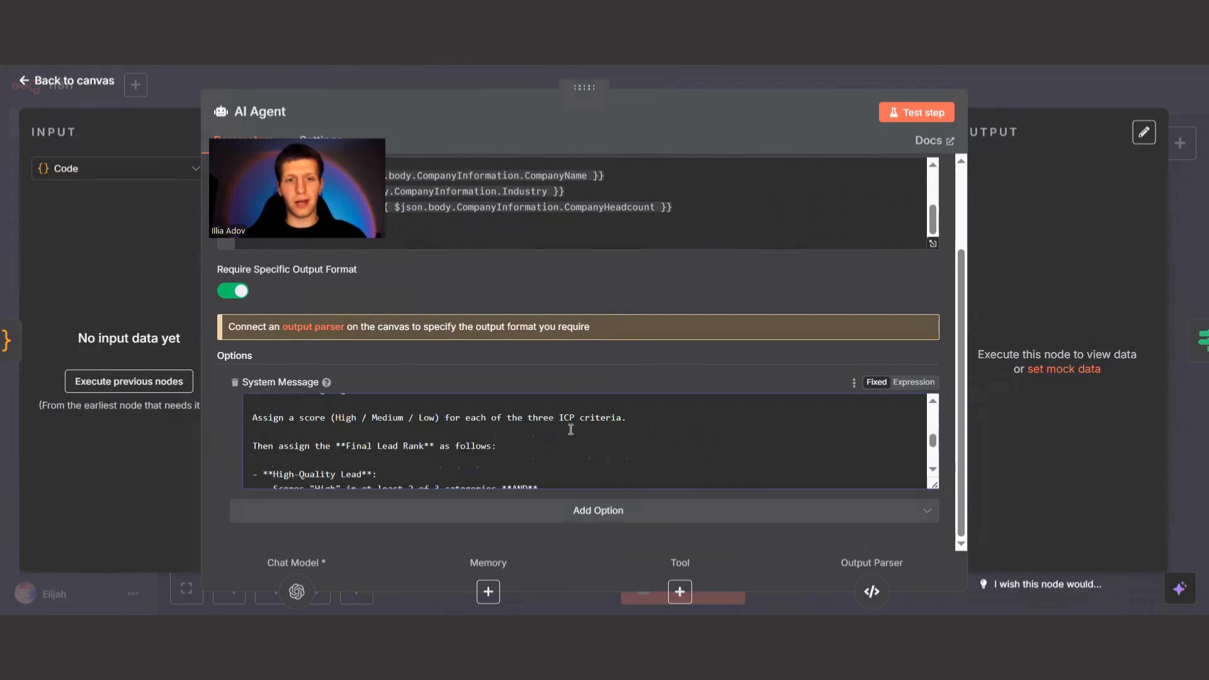
{"action": "double_click", "coordinate": [586, 425]}
{"action": "scroll", "coordinate": [655, 413], "scroll_direction": "up", "scroll_amount": 5}
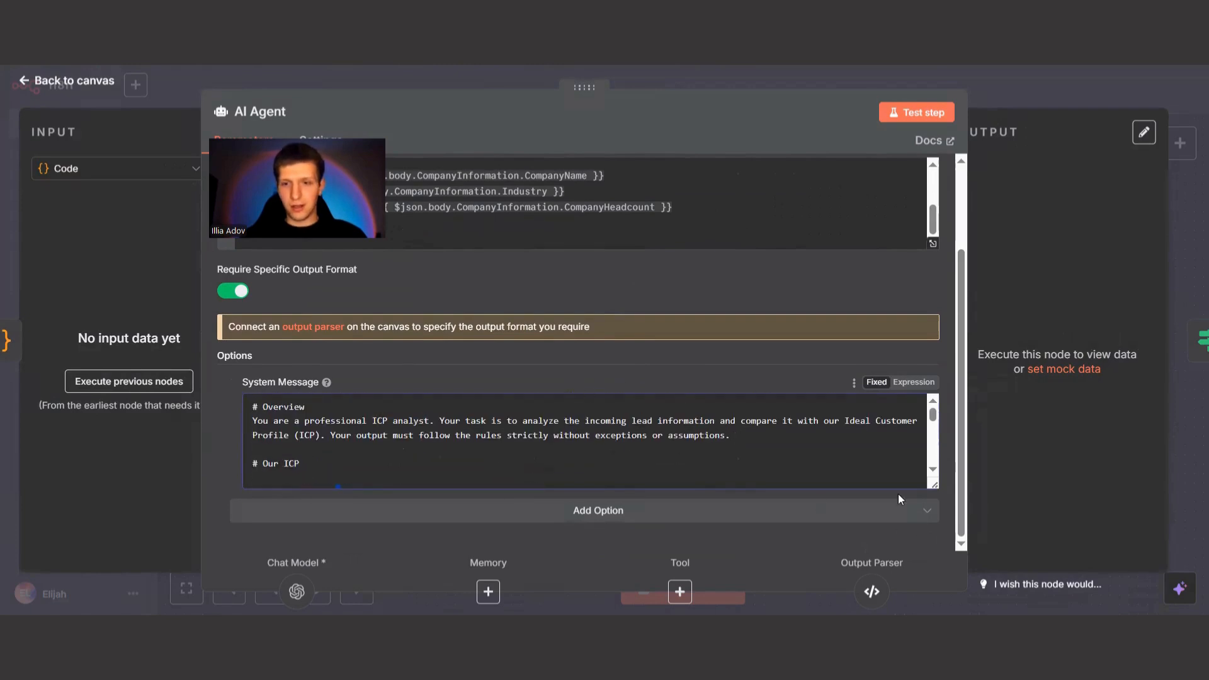
{"action": "left_click_drag", "start_coordinate": [936, 487], "coordinate": [936, 545]}
{"action": "scroll", "coordinate": [888, 363], "scroll_direction": "down", "scroll_amount": 2}
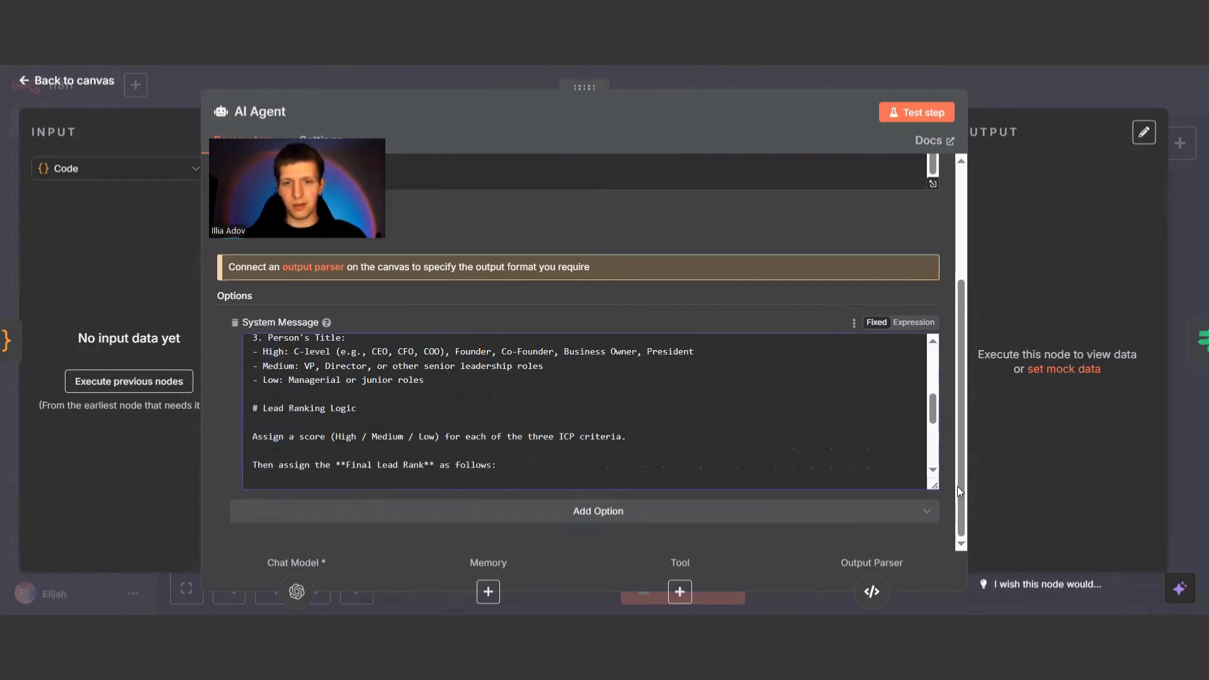
{"action": "left_click_drag", "start_coordinate": [935, 486], "coordinate": [935, 547]}
{"action": "scroll", "coordinate": [332, 375], "scroll_direction": "down", "scroll_amount": 2}
Read the ICP criteria and Lead Ranking Logic in the System Message through the one-word Final Rank Score rule.
{"action": "left_click", "coordinate": [332, 375]}
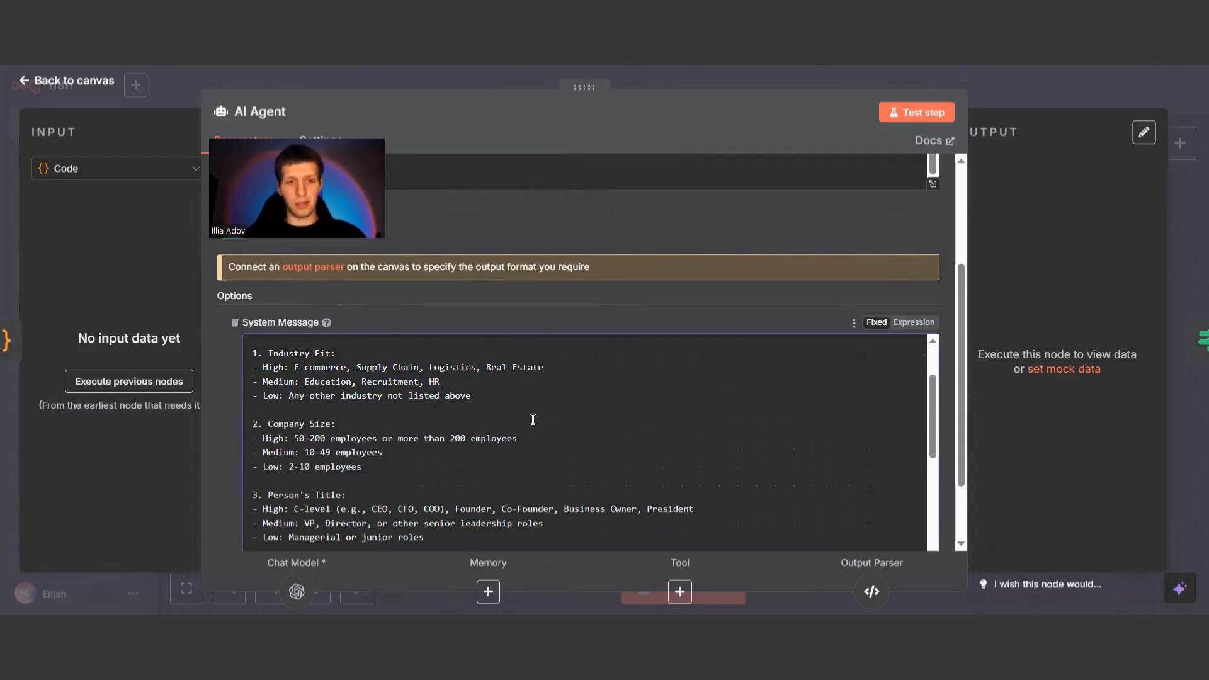
{"action": "scroll", "coordinate": [533, 419], "scroll_direction": "down", "scroll_amount": 2}
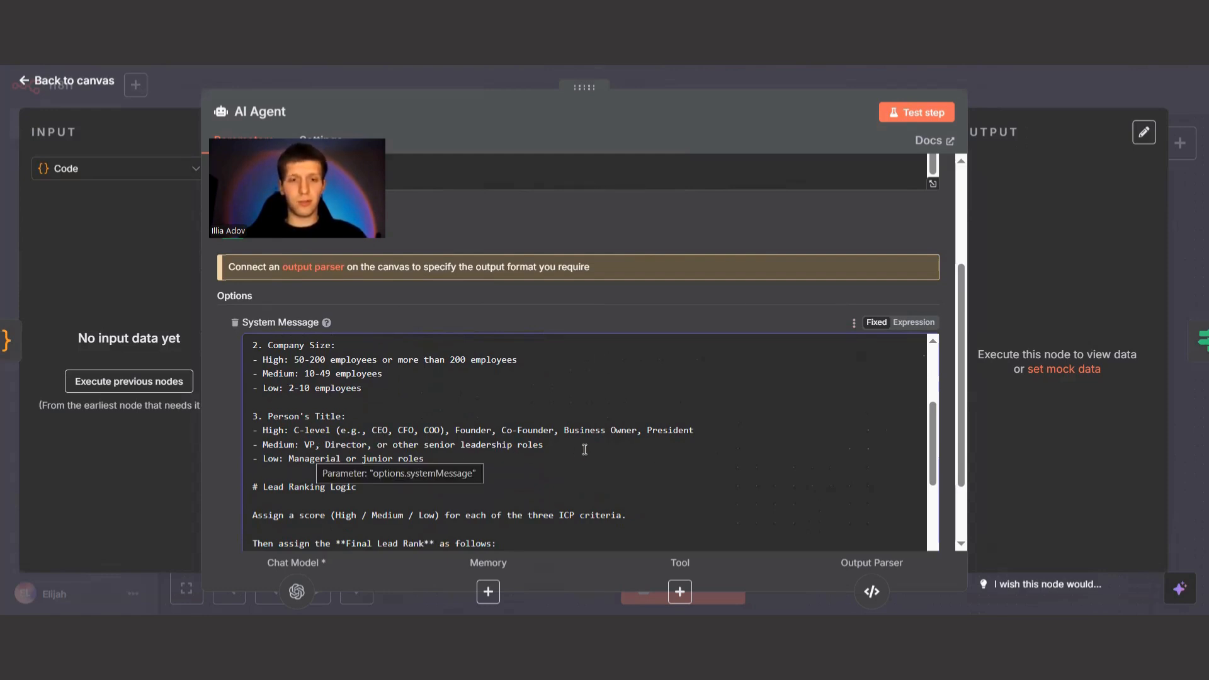
{"action": "scroll", "coordinate": [584, 449], "scroll_direction": "down", "scroll_amount": 2}
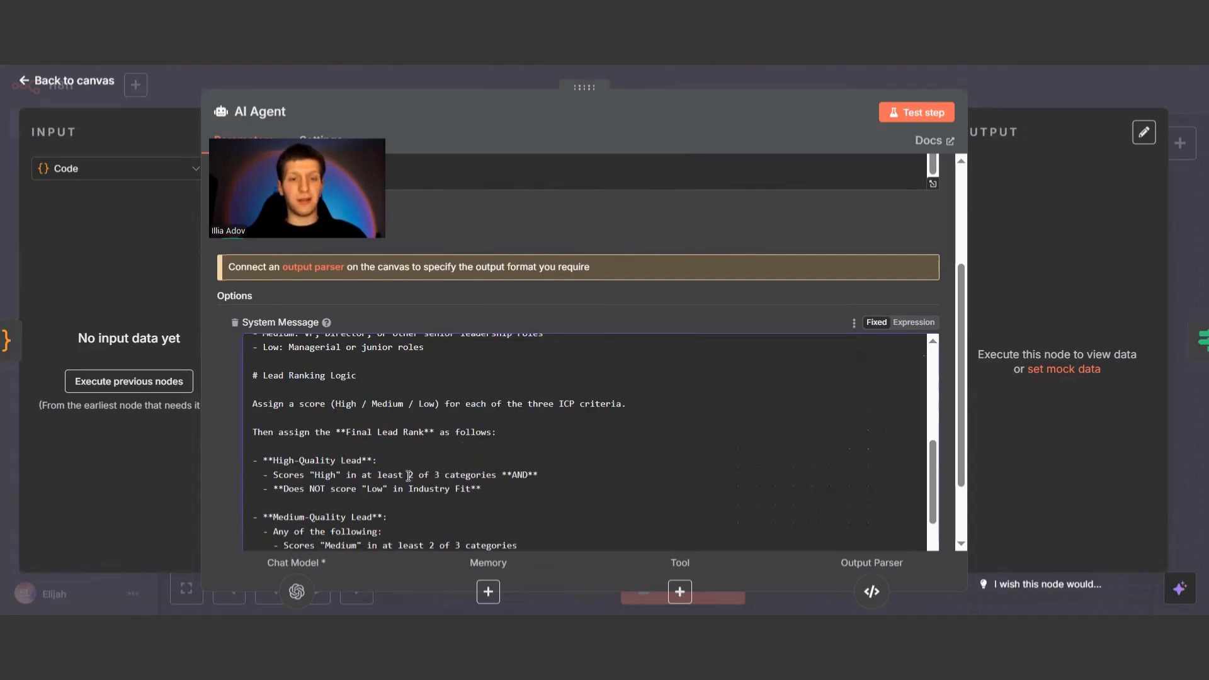
{"action": "scroll", "coordinate": [463, 449], "scroll_direction": "down", "scroll_amount": 2}
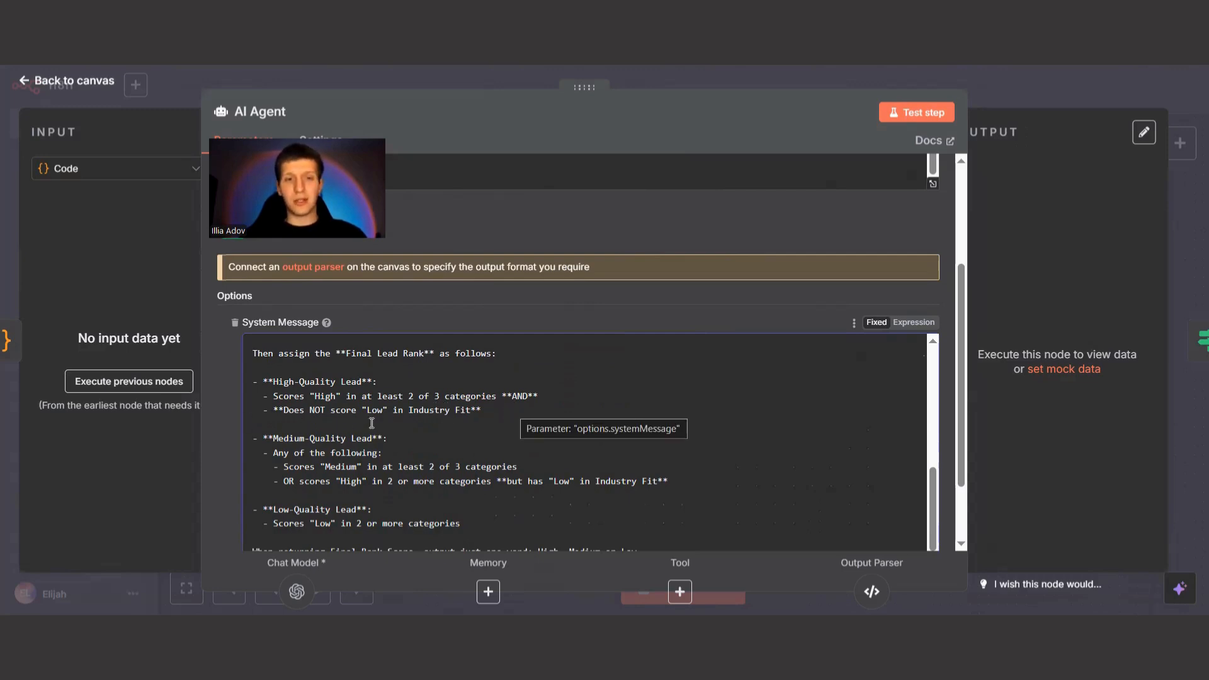
{"action": "scroll", "coordinate": [368, 413], "scroll_direction": "down", "scroll_amount": 1}
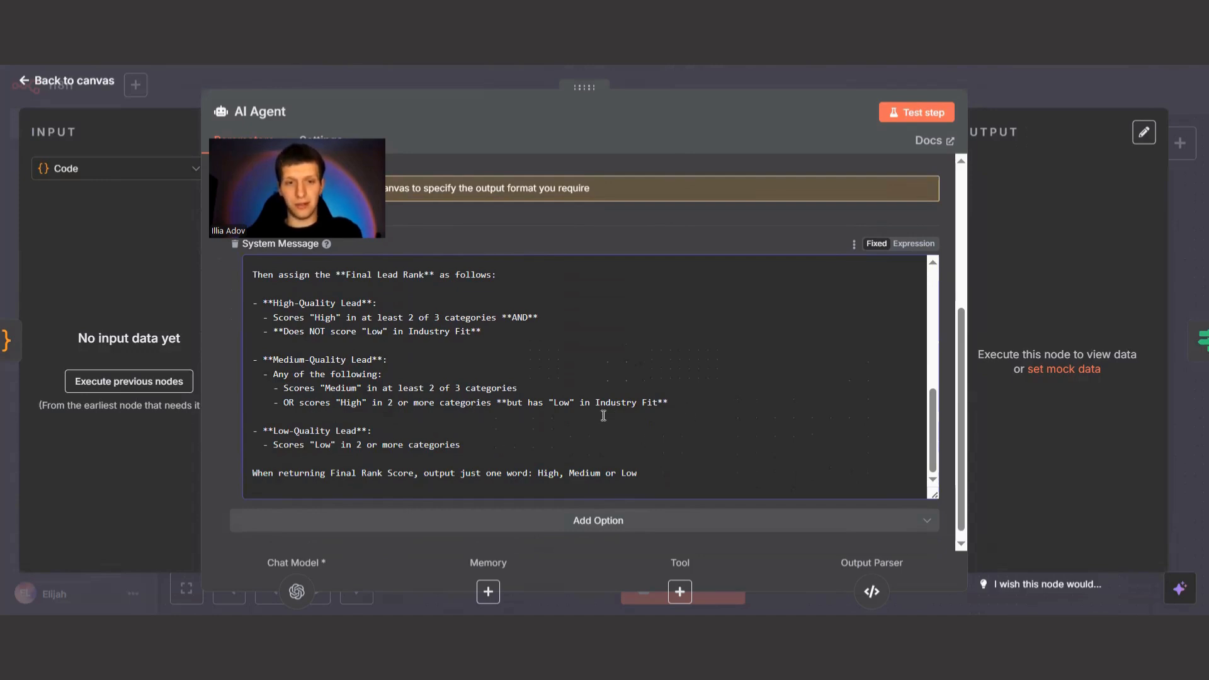
{"action": "scroll", "coordinate": [603, 415], "scroll_direction": "down", "scroll_amount": 1}
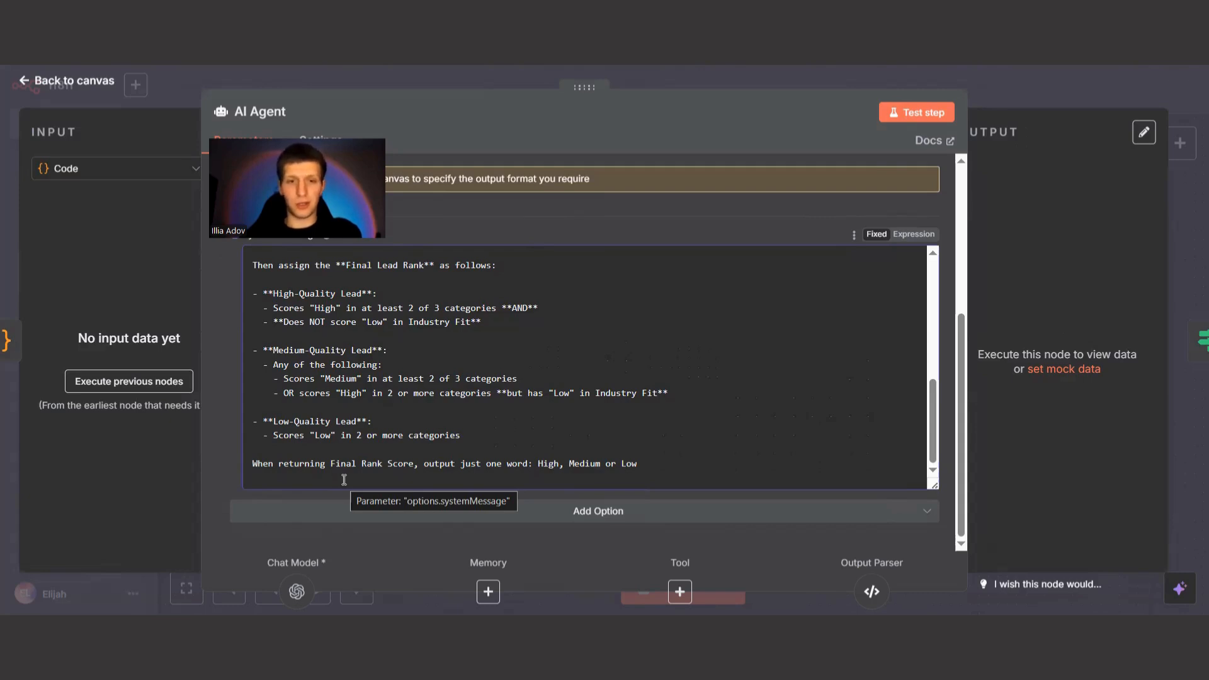
{"action": "left_click", "coordinate": [261, 465]}
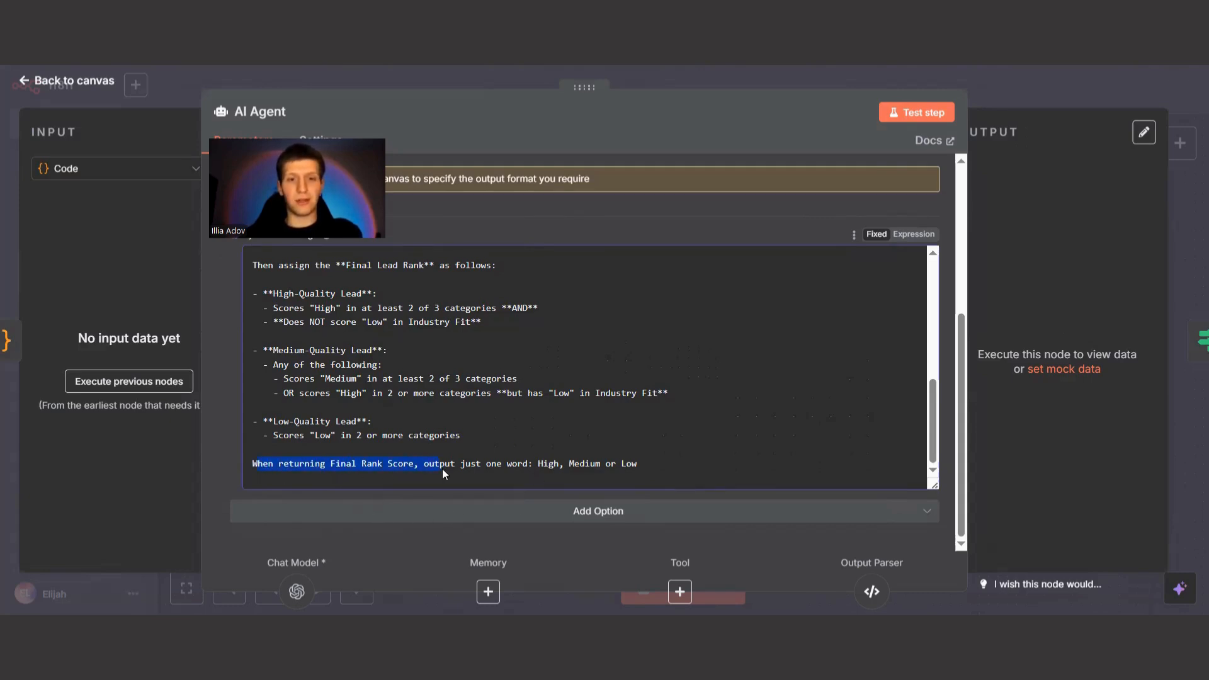
{"action": "left_click_drag", "start_coordinate": [442, 468], "coordinate": [498, 467]}
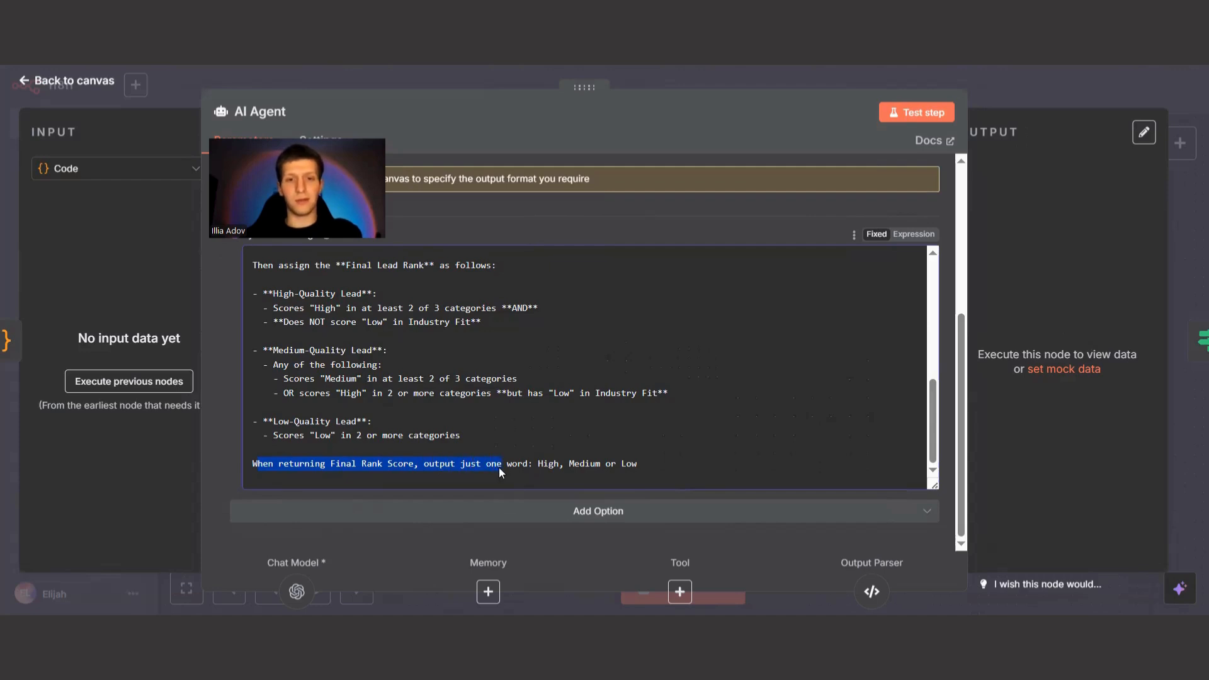
{"action": "key", "text": "Escape"}
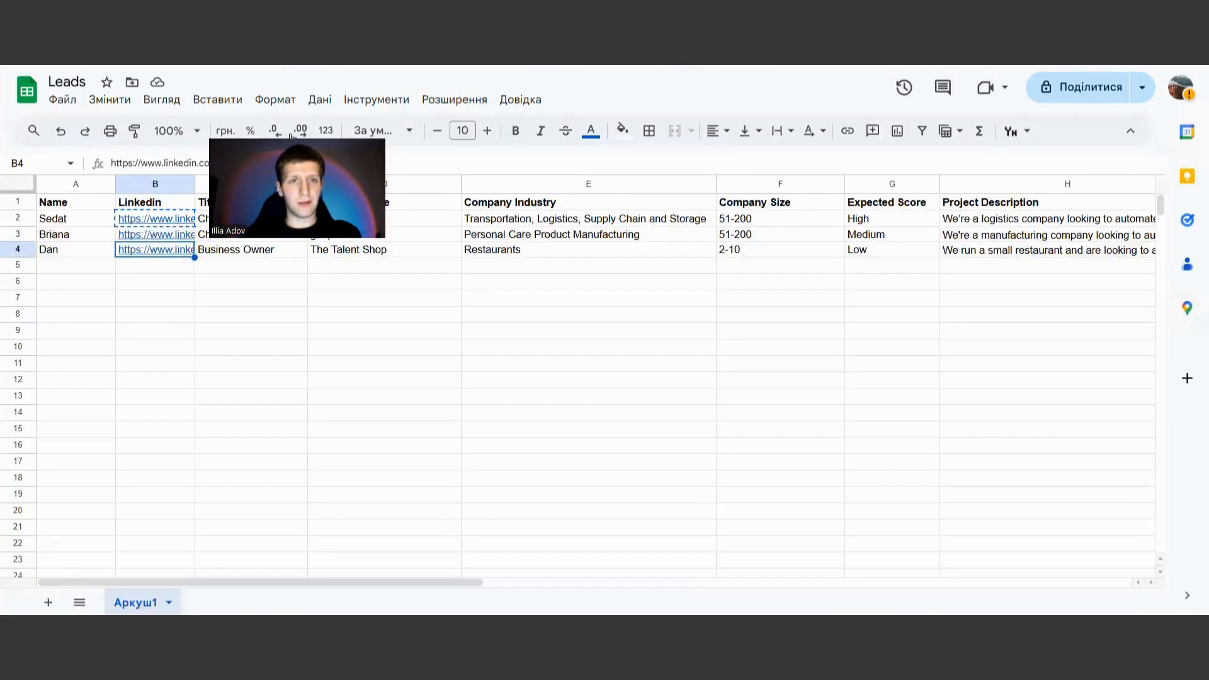
Switch to the Leads spreadsheet and examine the expected scores and the first lead's name, LinkedIn, title, company, industry and size.
{"action": "left_click_drag", "start_coordinate": [880, 223], "coordinate": [877, 249]}
{"action": "left_click", "coordinate": [151, 220]}
{"action": "left_click_drag", "start_coordinate": [276, 230], "coordinate": [819, 222]}
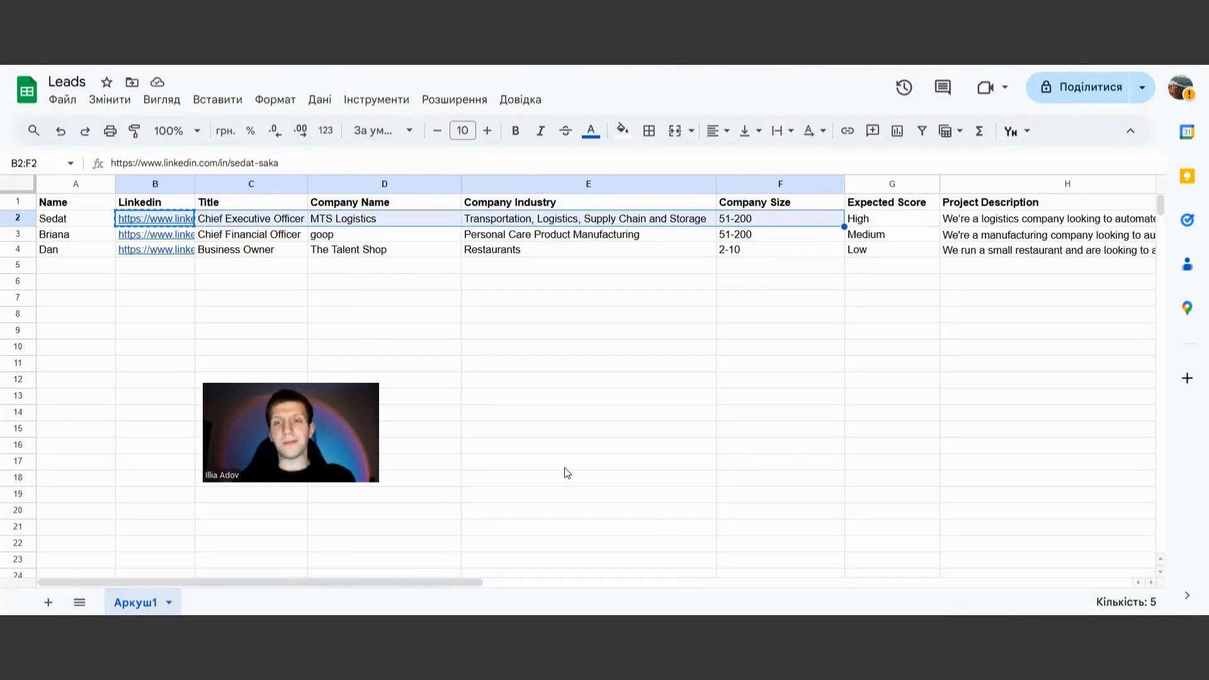
{"action": "left_click", "coordinate": [63, 219]}
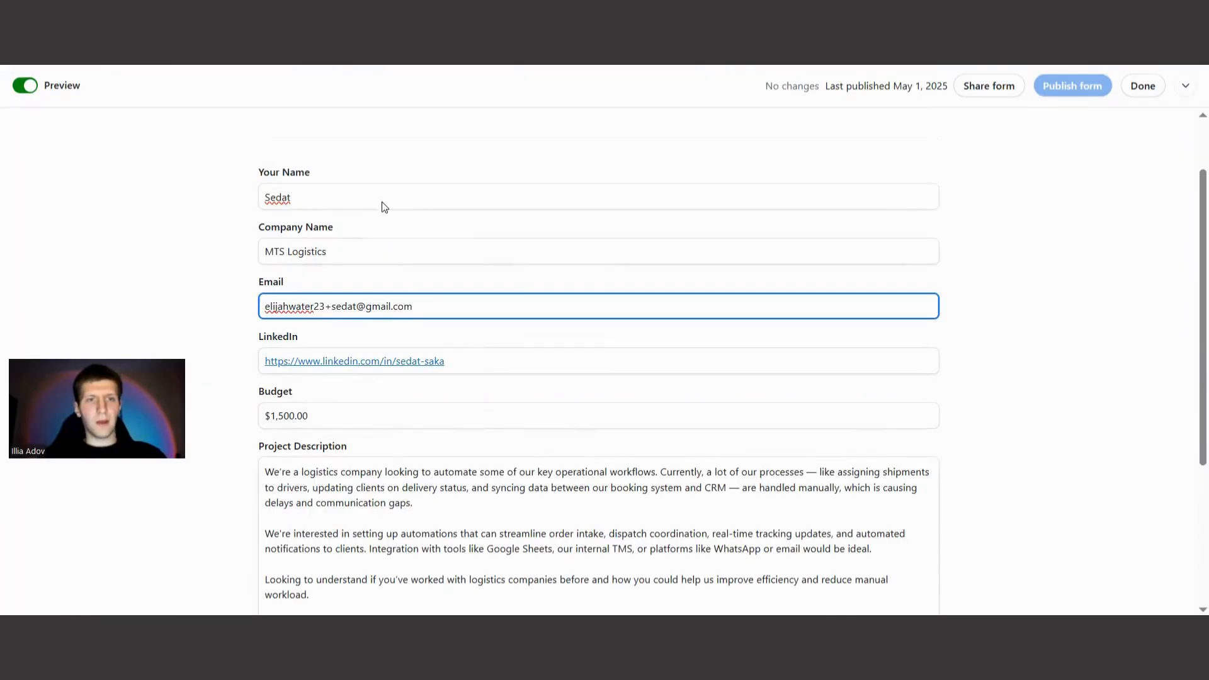
{"action": "left_click", "coordinate": [311, 237]}
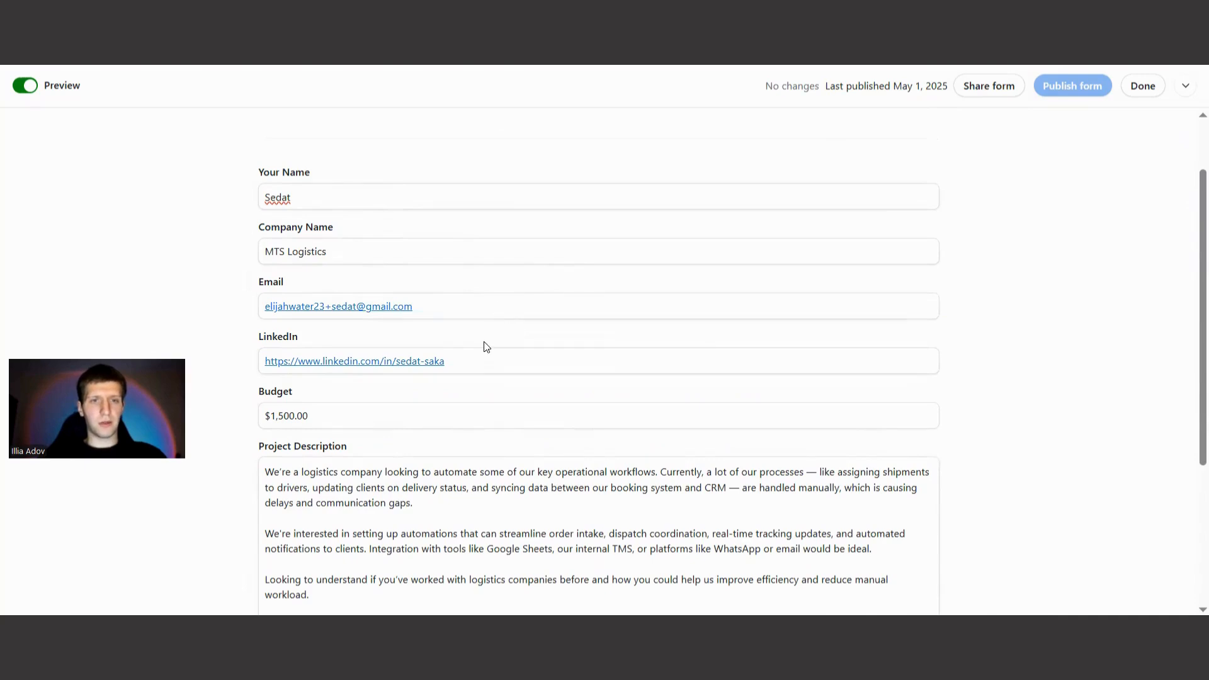
Review the MTS Logistics lead's contact details, budget and project description in the Airtable form preview.
{"action": "scroll", "coordinate": [487, 346], "scroll_direction": "down", "scroll_amount": 3}
{"action": "scroll", "coordinate": [479, 346], "scroll_direction": "up", "scroll_amount": 1}
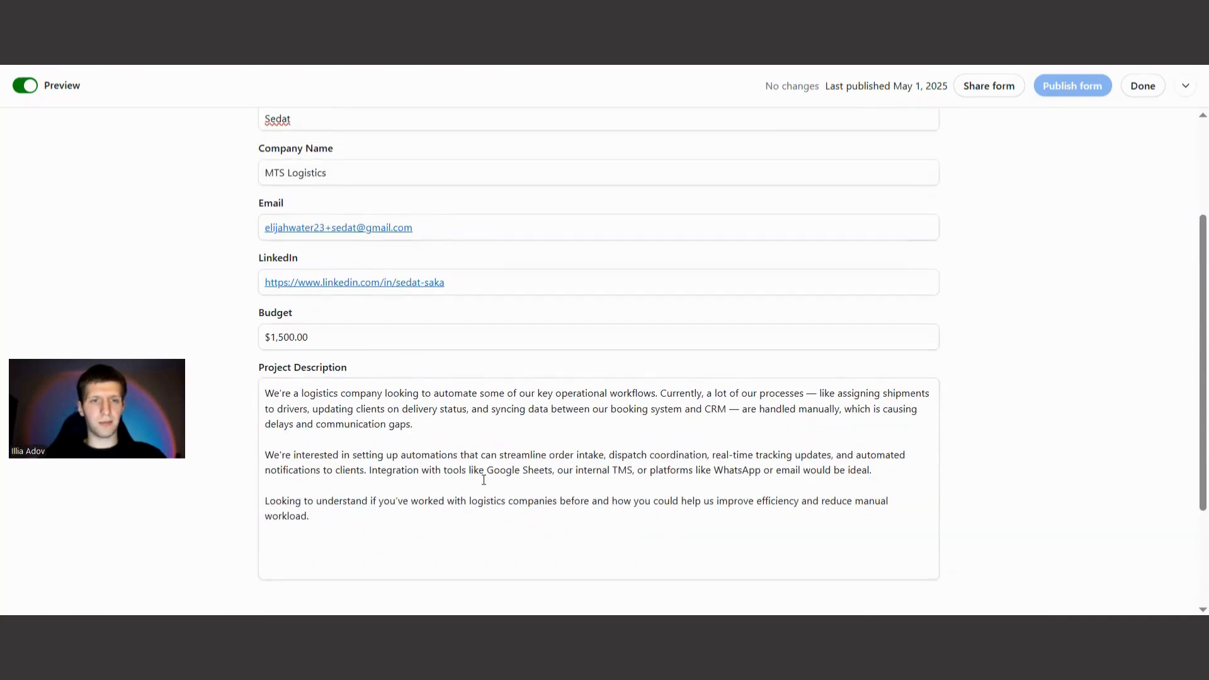
{"action": "left_click", "coordinate": [449, 231]}
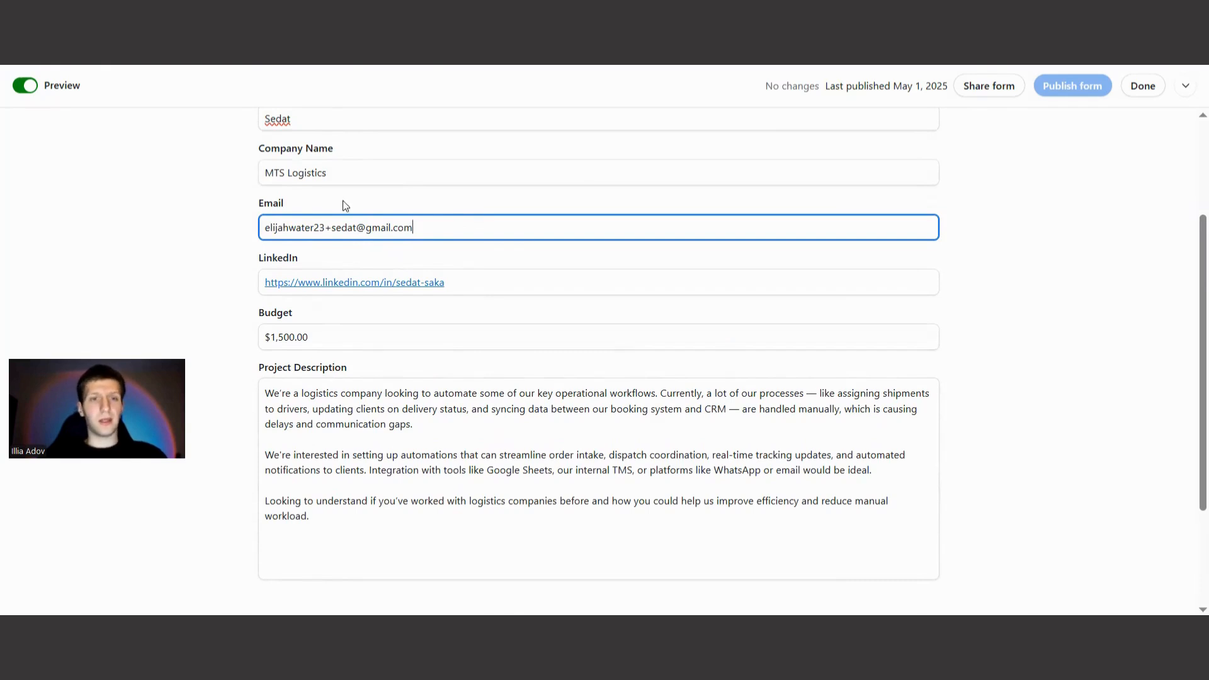
{"action": "scroll", "coordinate": [309, 176], "scroll_direction": "up", "scroll_amount": 2}
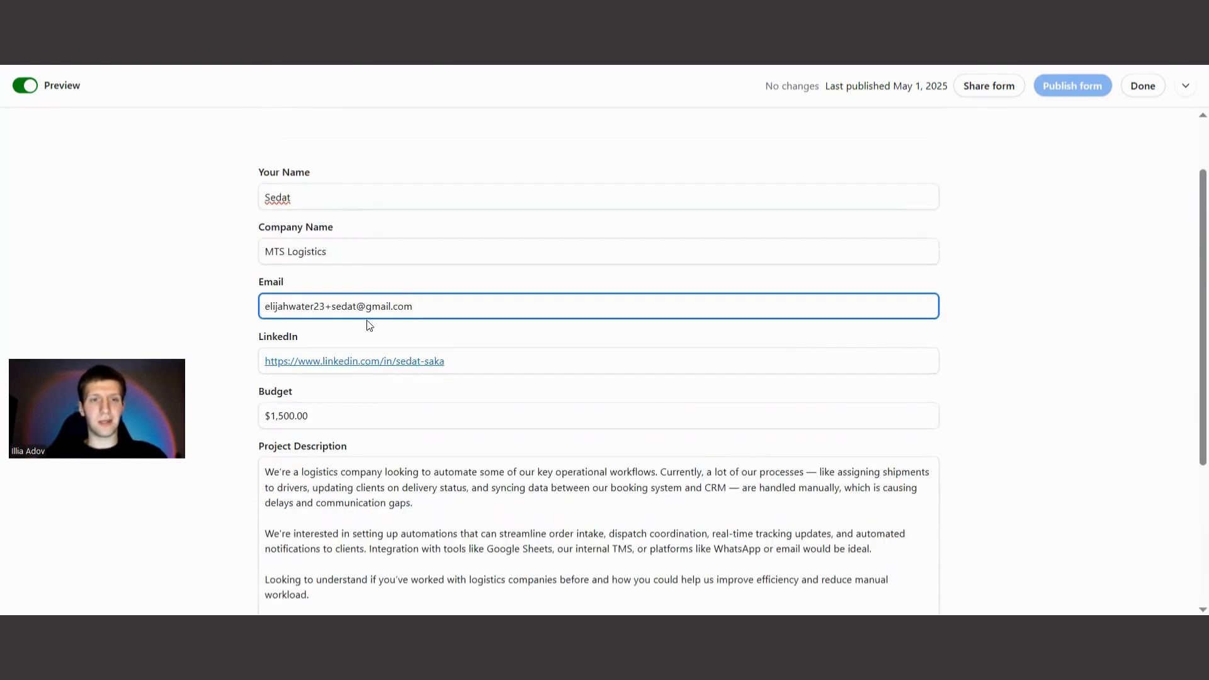
{"action": "scroll", "coordinate": [830, 368], "scroll_direction": "down", "scroll_amount": 5}
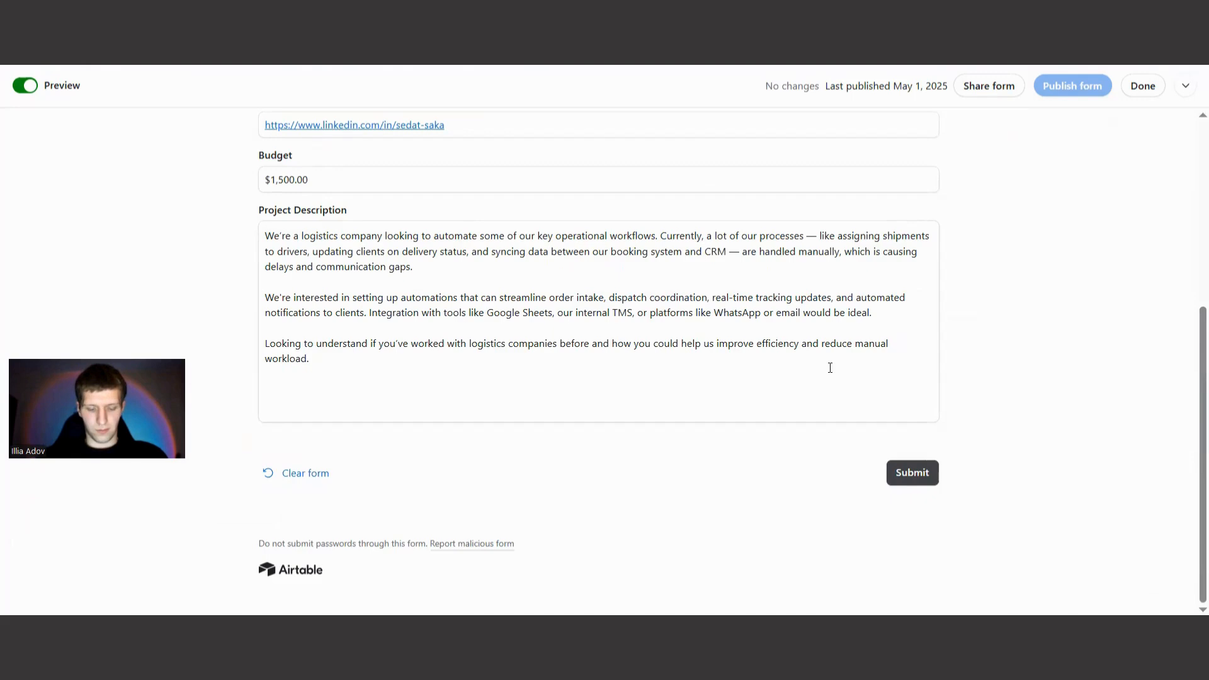
{"action": "scroll", "coordinate": [869, 434], "scroll_direction": "up", "scroll_amount": 3}
{"action": "key", "text": "ctrl+a"}
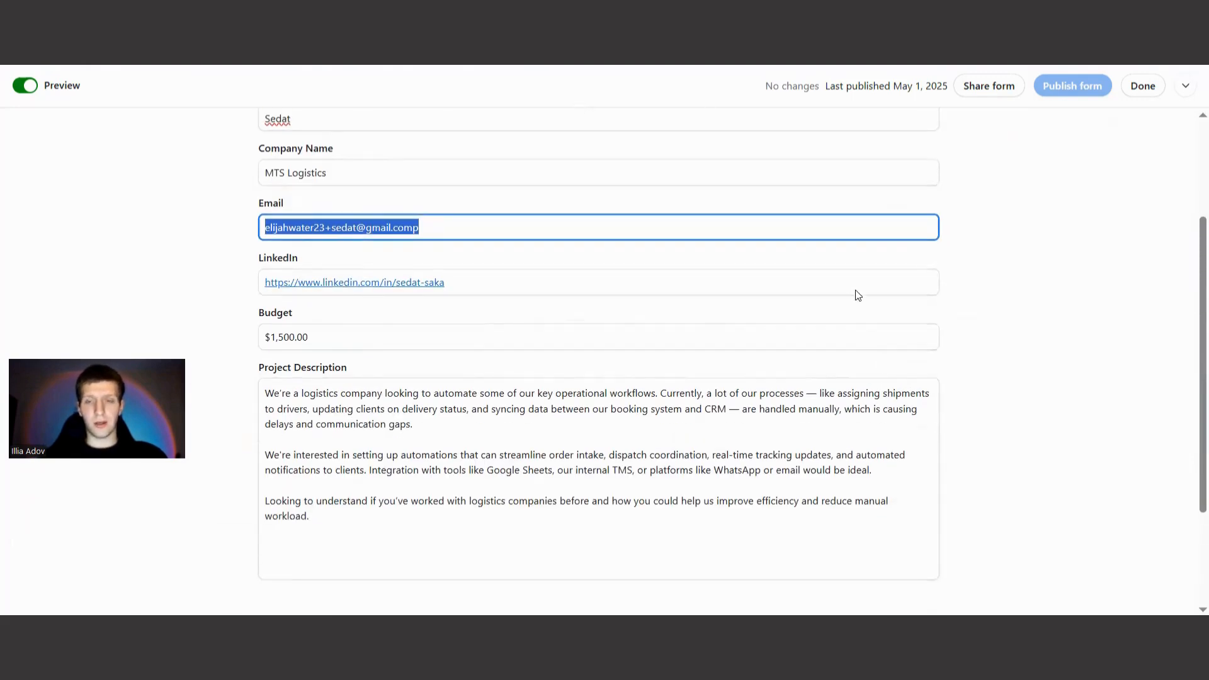
{"action": "scroll", "coordinate": [854, 294], "scroll_direction": "down", "scroll_amount": 3}
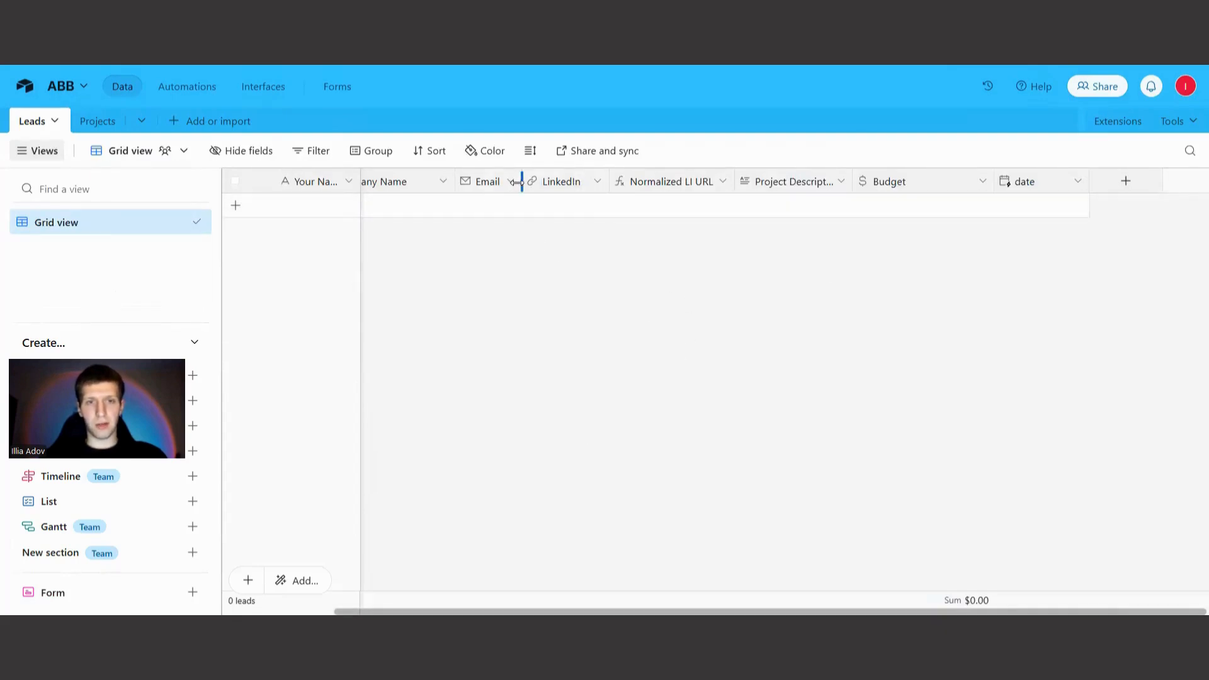
Check the columns of the Airtable Leads grid, and submit the filled-in MTS Logistics lead form.
{"action": "left_click_drag", "start_coordinate": [554, 611], "coordinate": [437, 611]}
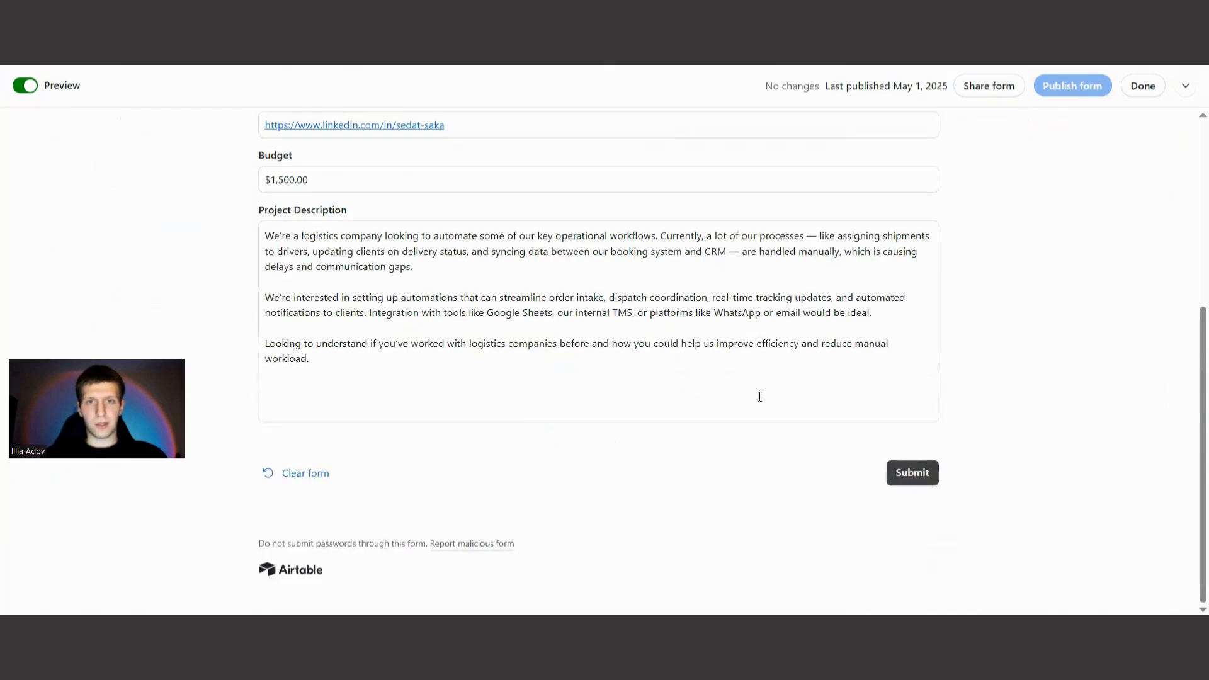
{"action": "left_click", "coordinate": [913, 473]}
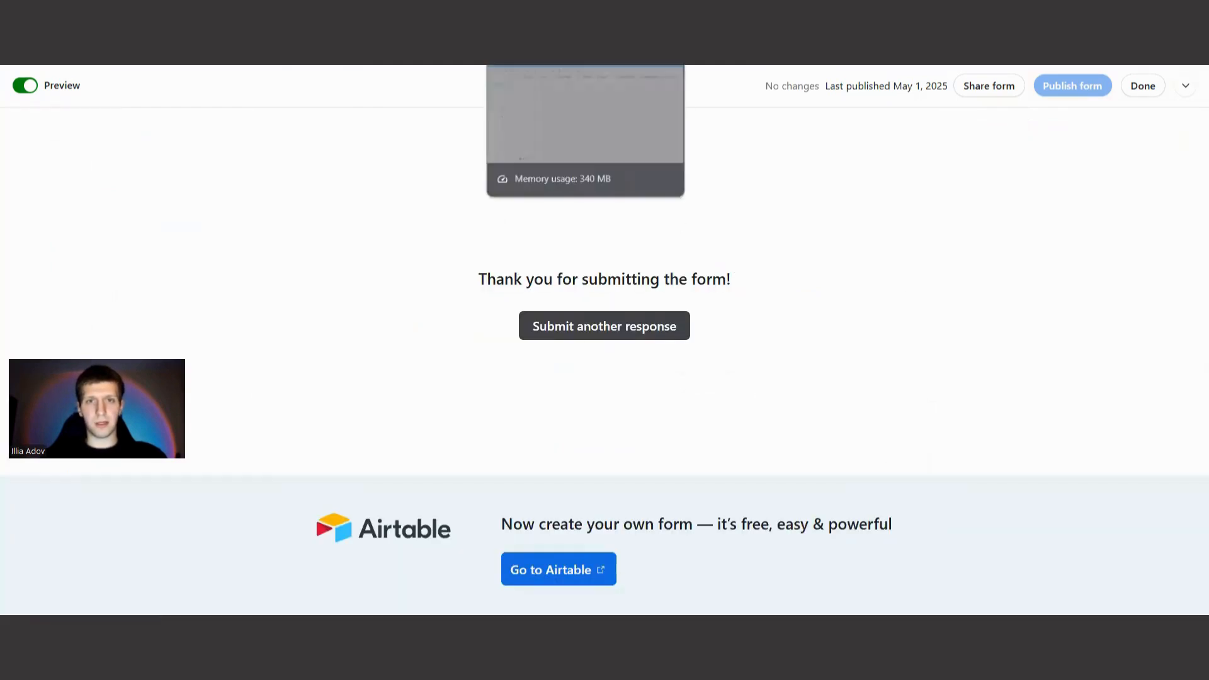
Check the submitted lead's record and score in the Leads grid, looking at the Lead Qualification workflow in between.
{"action": "left_click", "coordinate": [536, 13]}
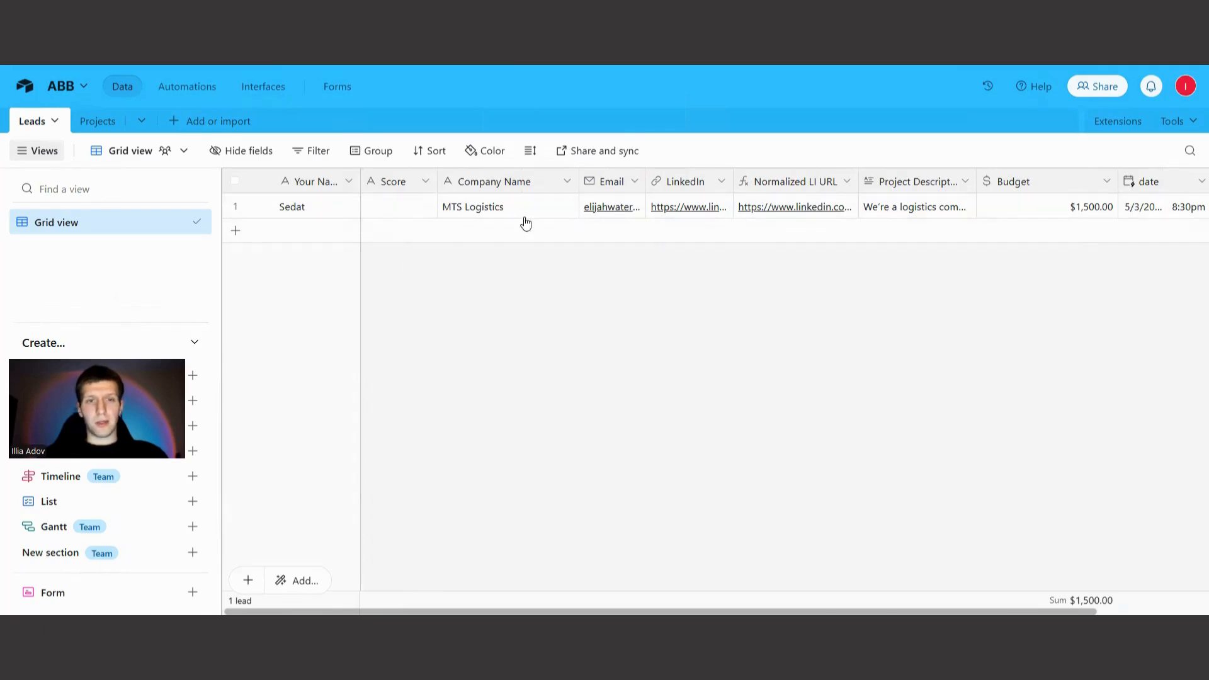
{"action": "left_click", "coordinate": [327, 13]}
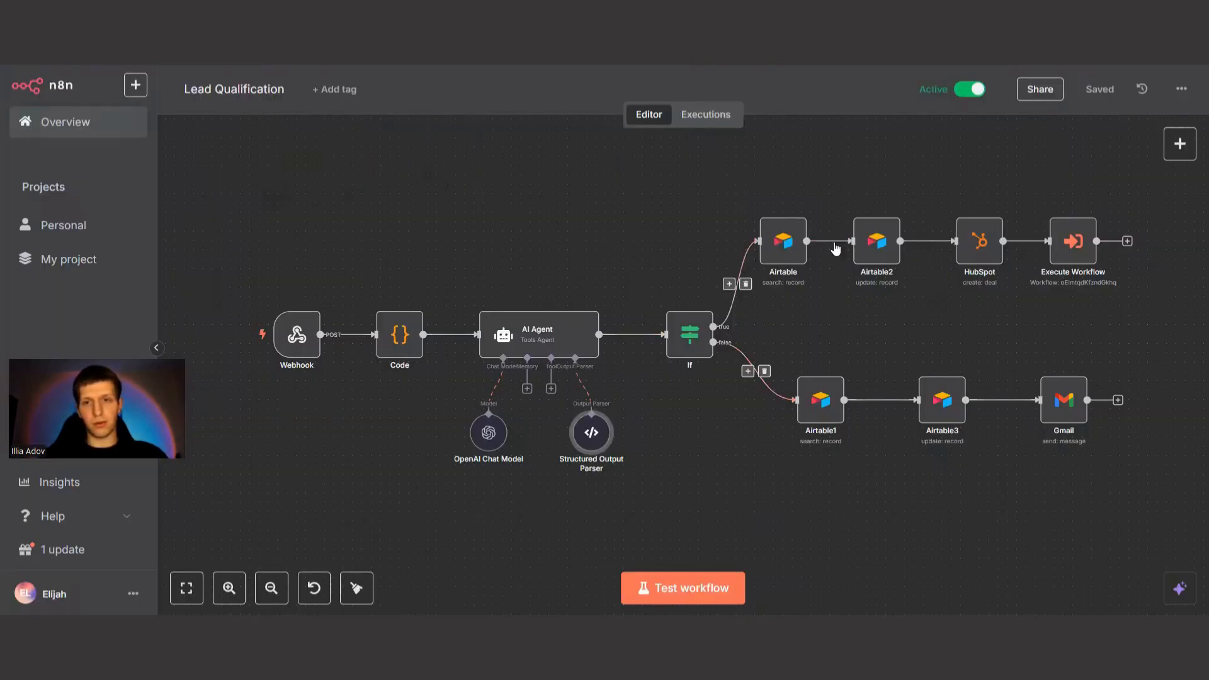
{"action": "left_click", "coordinate": [126, 12]}
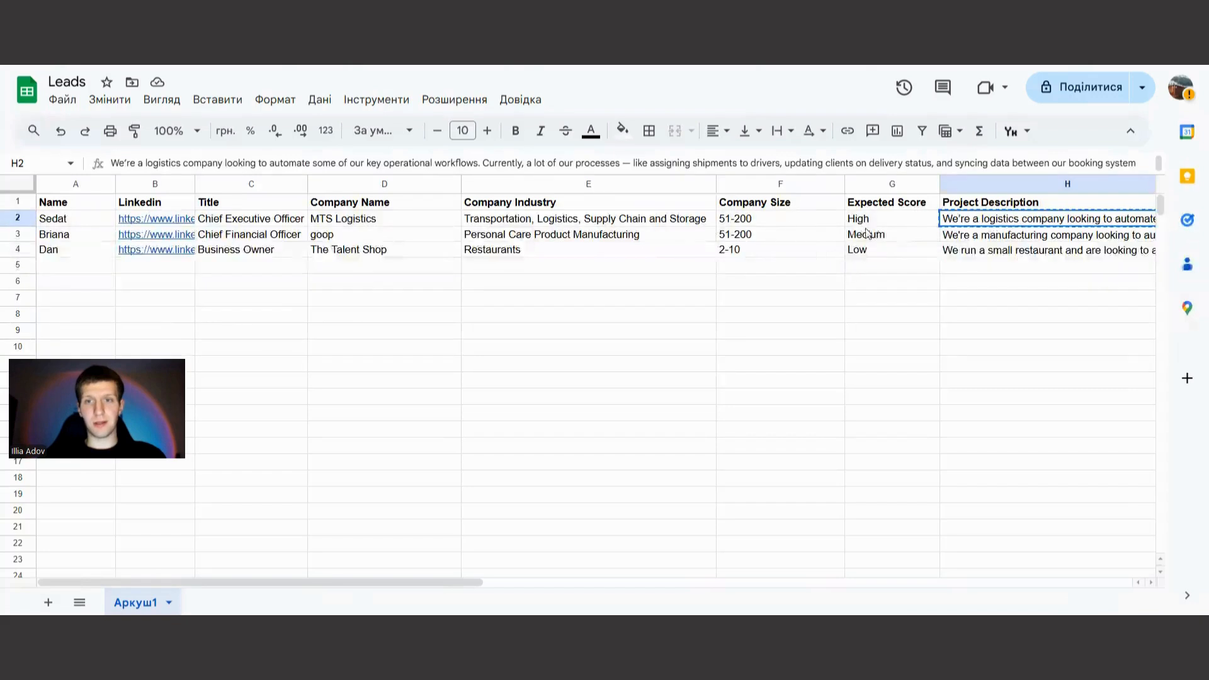
Review the MTS Logistics lead's title and company size in the Leads spreadsheet, and refresh the Deals list in HubSpot.
{"action": "left_click", "coordinate": [873, 220]}
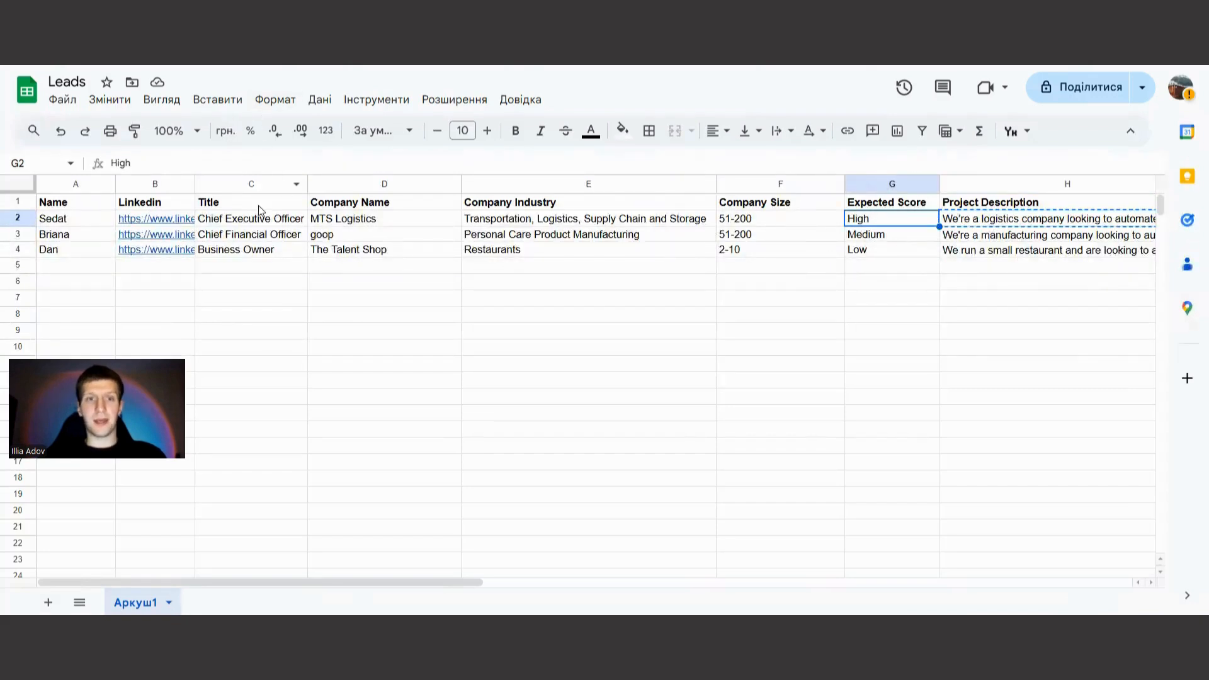
{"action": "left_click", "coordinate": [393, 223]}
{"action": "left_click", "coordinate": [230, 222]}
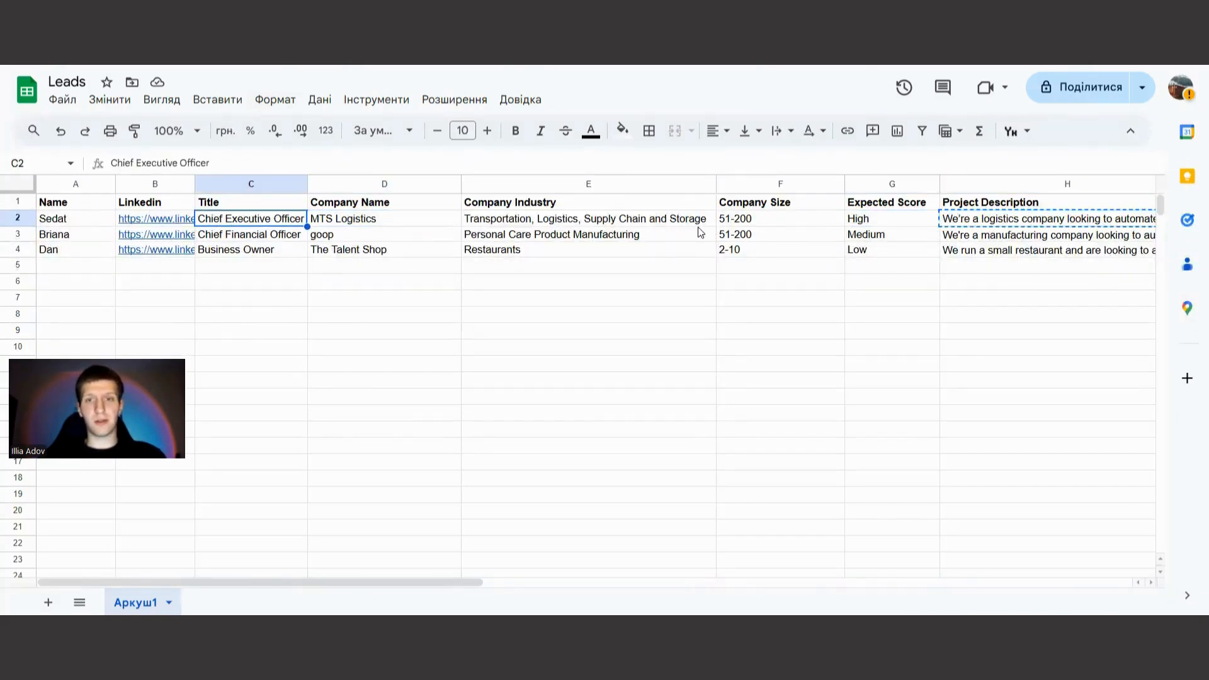
{"action": "left_click", "coordinate": [754, 222]}
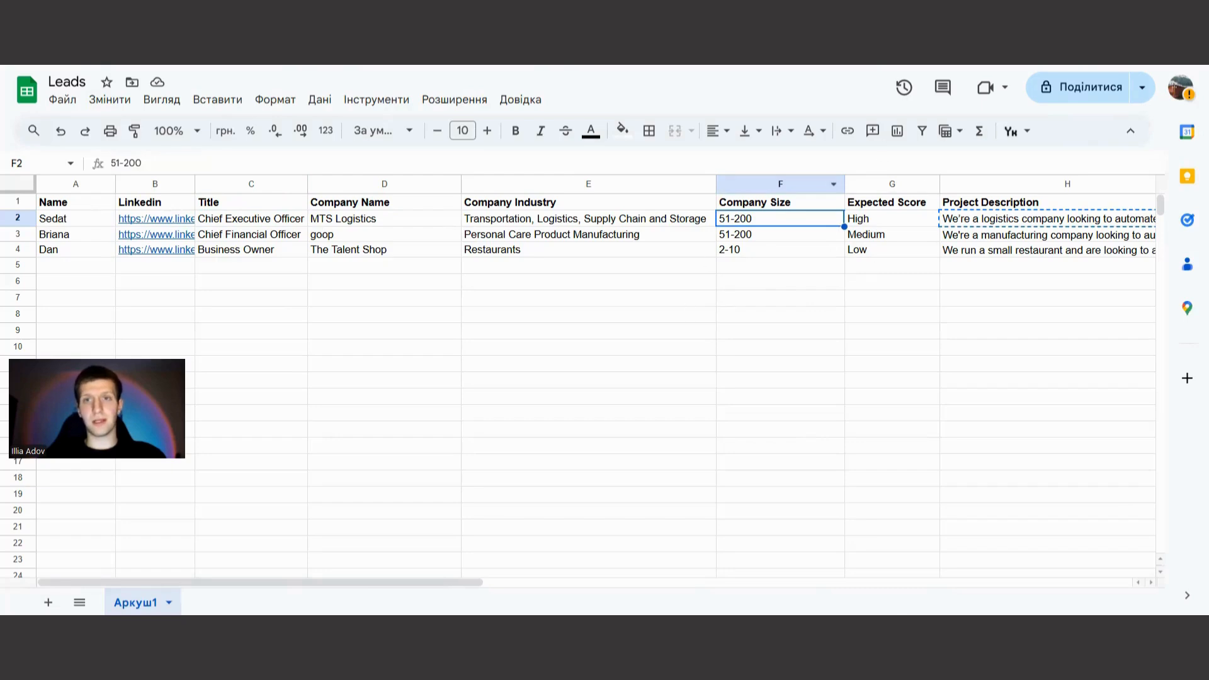
{"action": "left_click", "coordinate": [867, 15]}
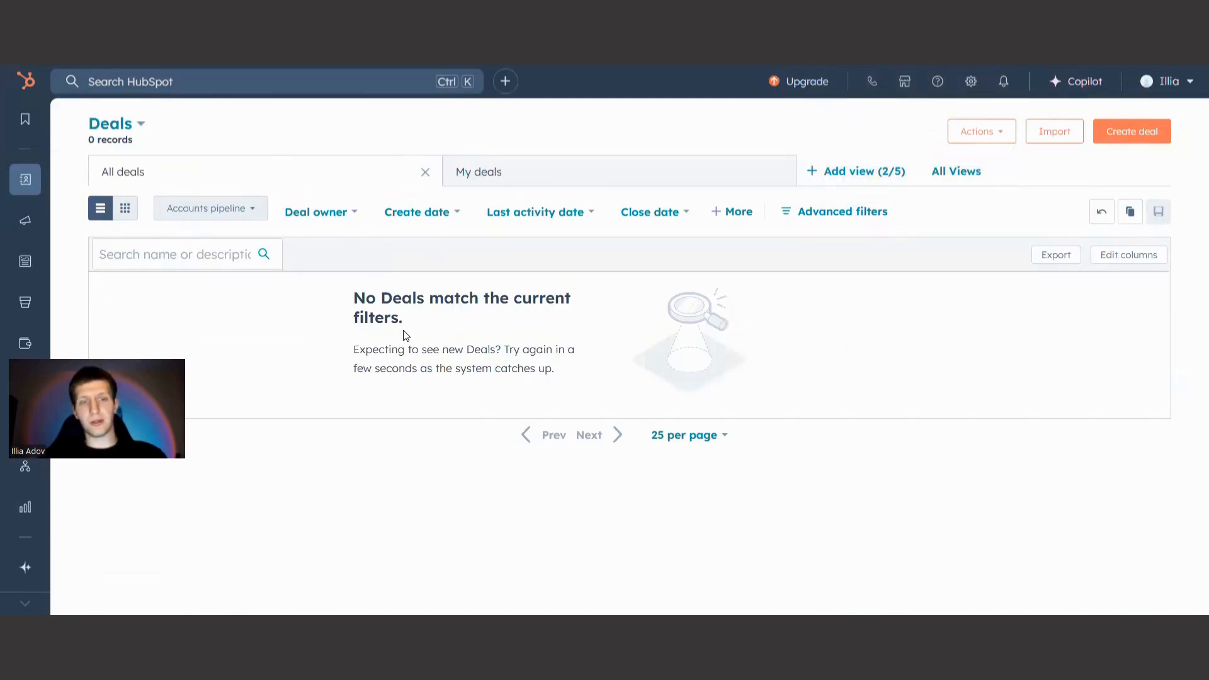
{"action": "key", "text": "F5"}
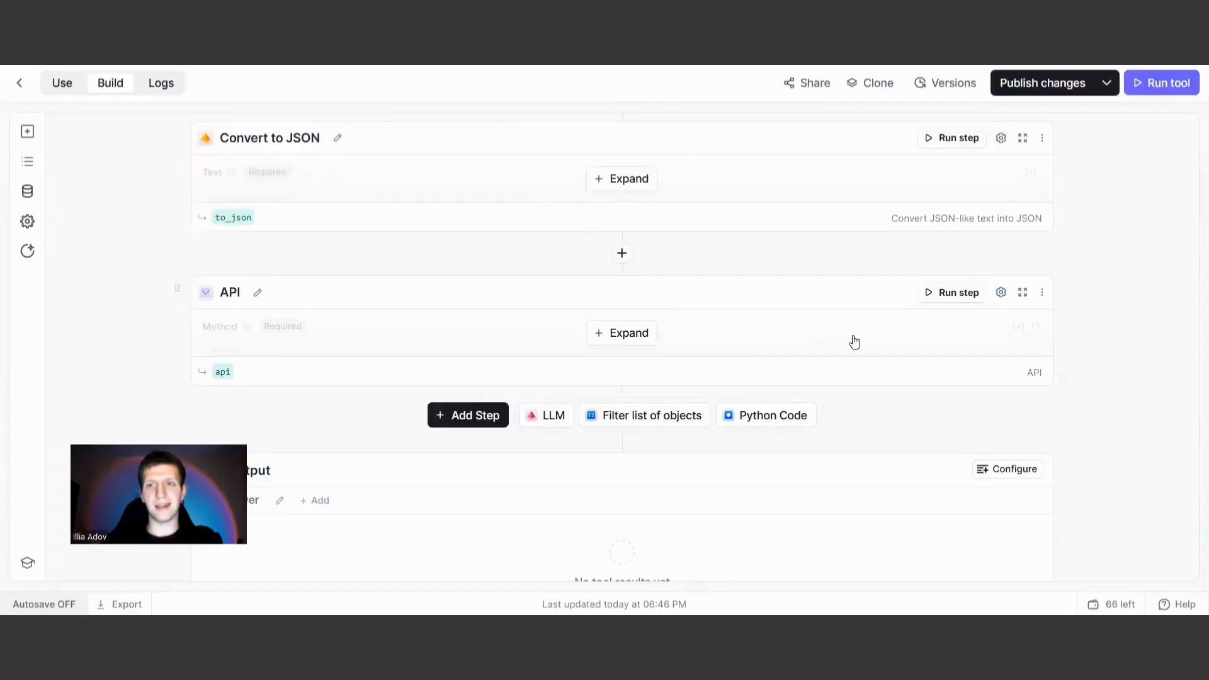
Look over the LinkedIn Researcher tool and its LinkedIn URL input.
{"action": "scroll", "coordinate": [847, 343], "scroll_direction": "up", "scroll_amount": 10}
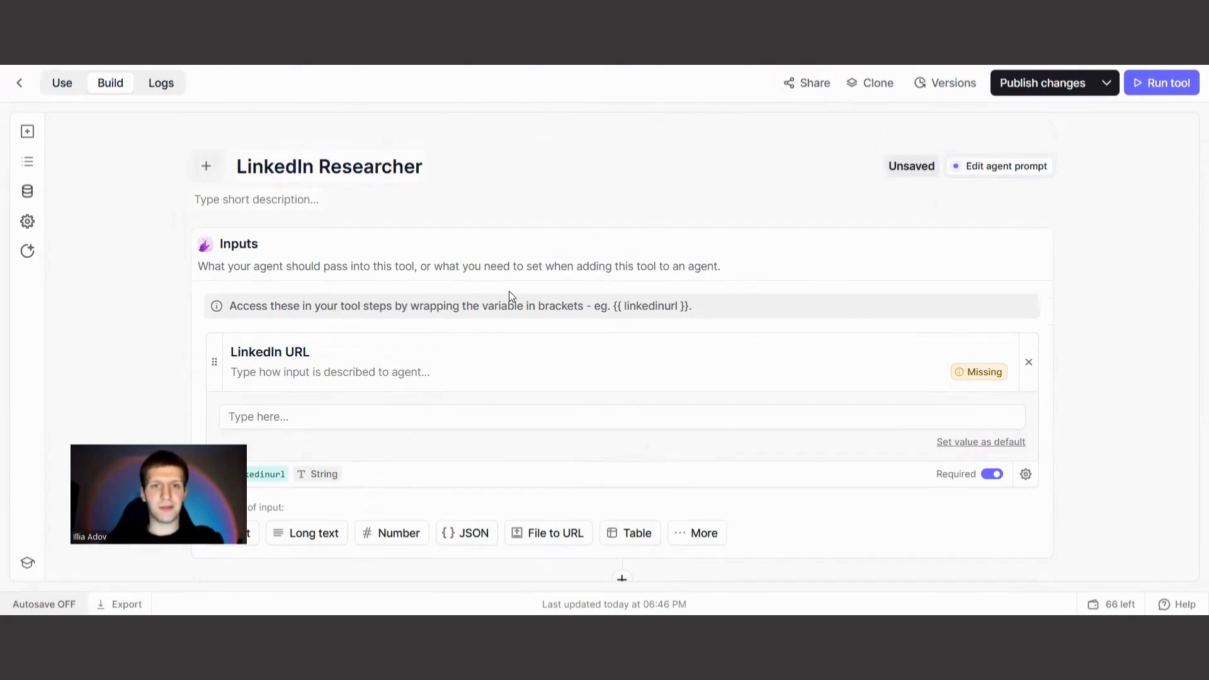
{"action": "scroll", "coordinate": [715, 232], "scroll_direction": "down", "scroll_amount": 4}
{"action": "scroll", "coordinate": [715, 233], "scroll_direction": "up", "scroll_amount": 4}
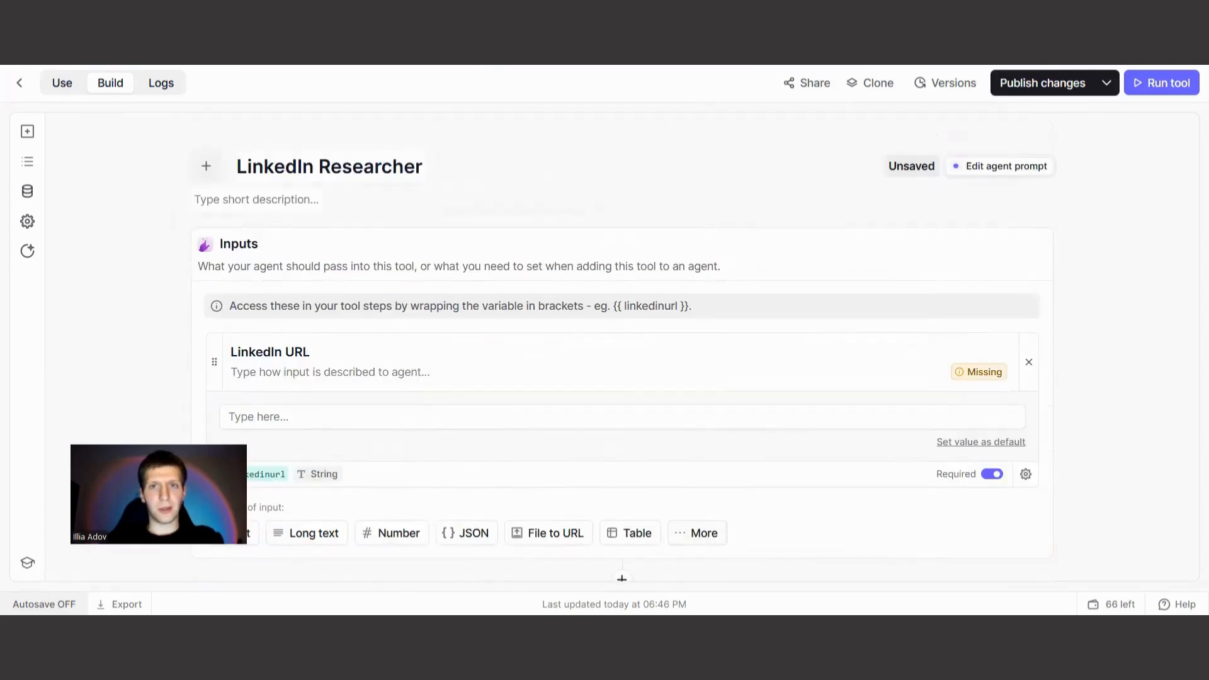
Switch to the Leads spreadsheet and examine The Talent Shop lead's row, including its industry and company size.
{"action": "key", "text": "ctrl+Tab"}
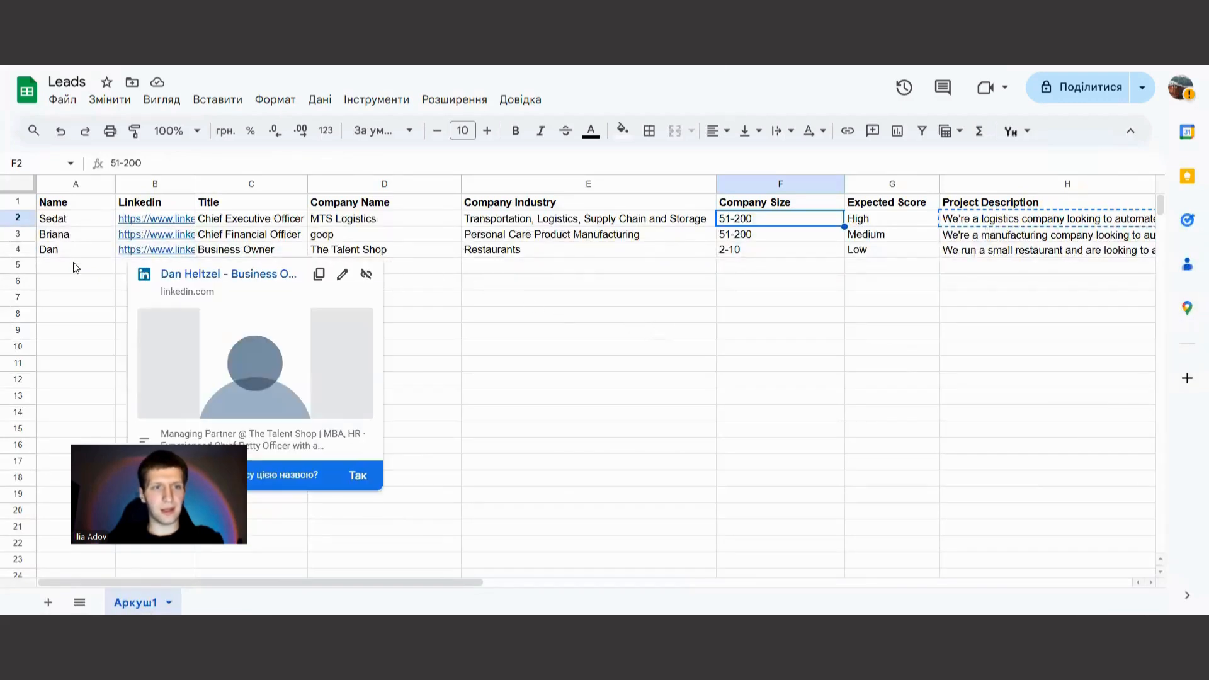
{"action": "left_click", "coordinate": [19, 250]}
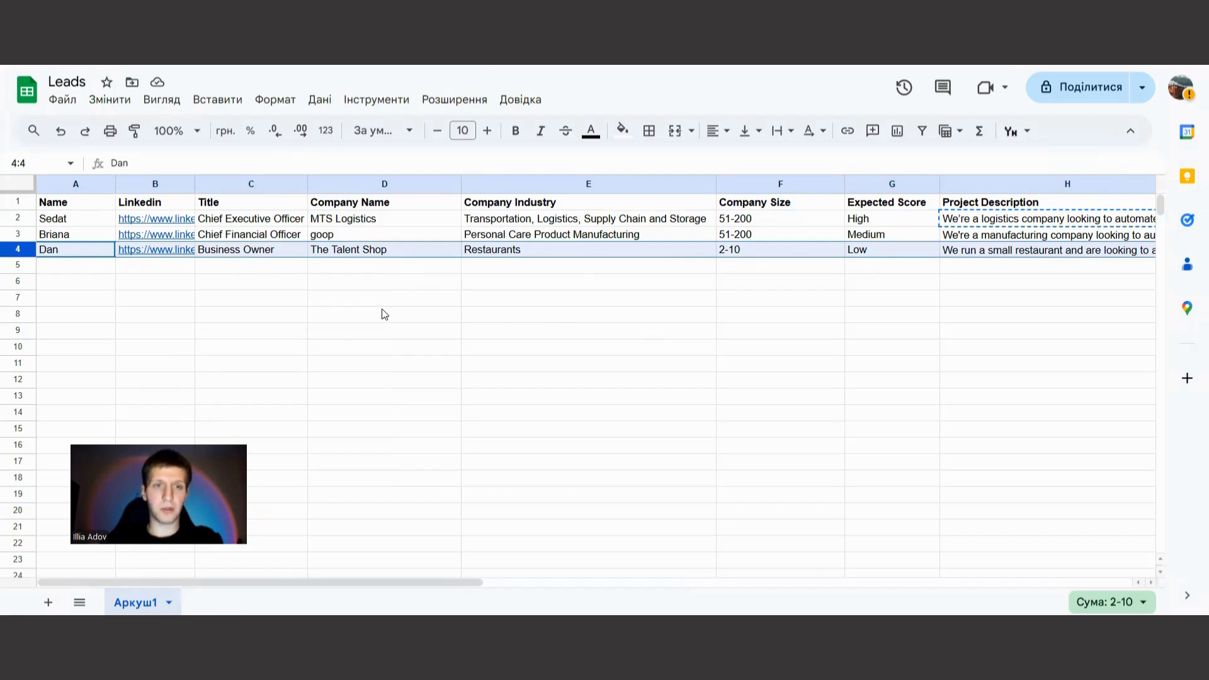
{"action": "left_click", "coordinate": [377, 267]}
{"action": "left_click", "coordinate": [547, 254]}
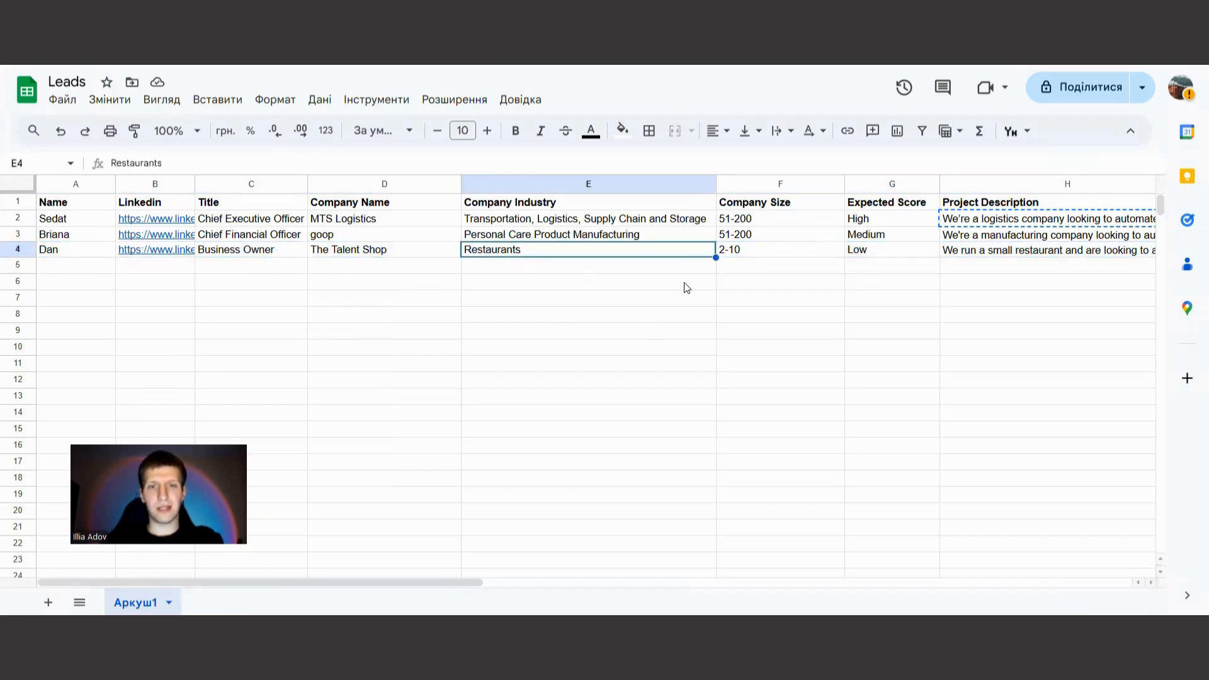
{"action": "left_click", "coordinate": [763, 255]}
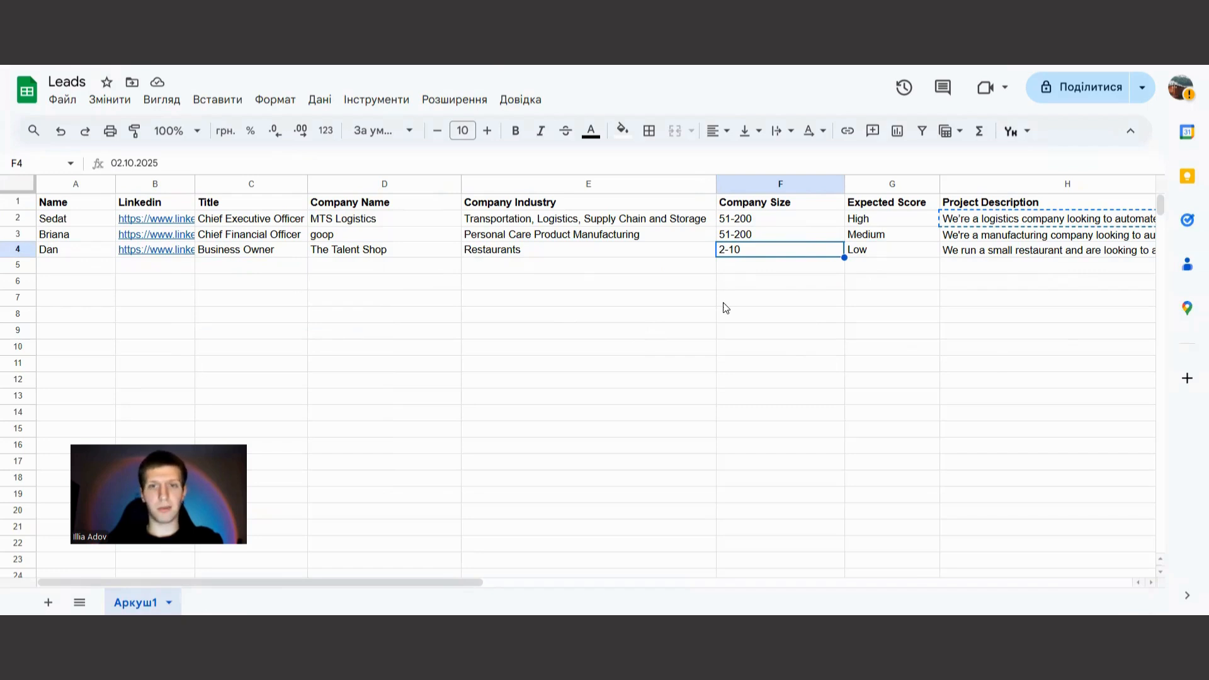
Copy The Talent Shop lead's LinkedIn URL into the LinkedIn Researcher tool's LinkedIn URL input and run the tool.
{"action": "left_click", "coordinate": [156, 252]}
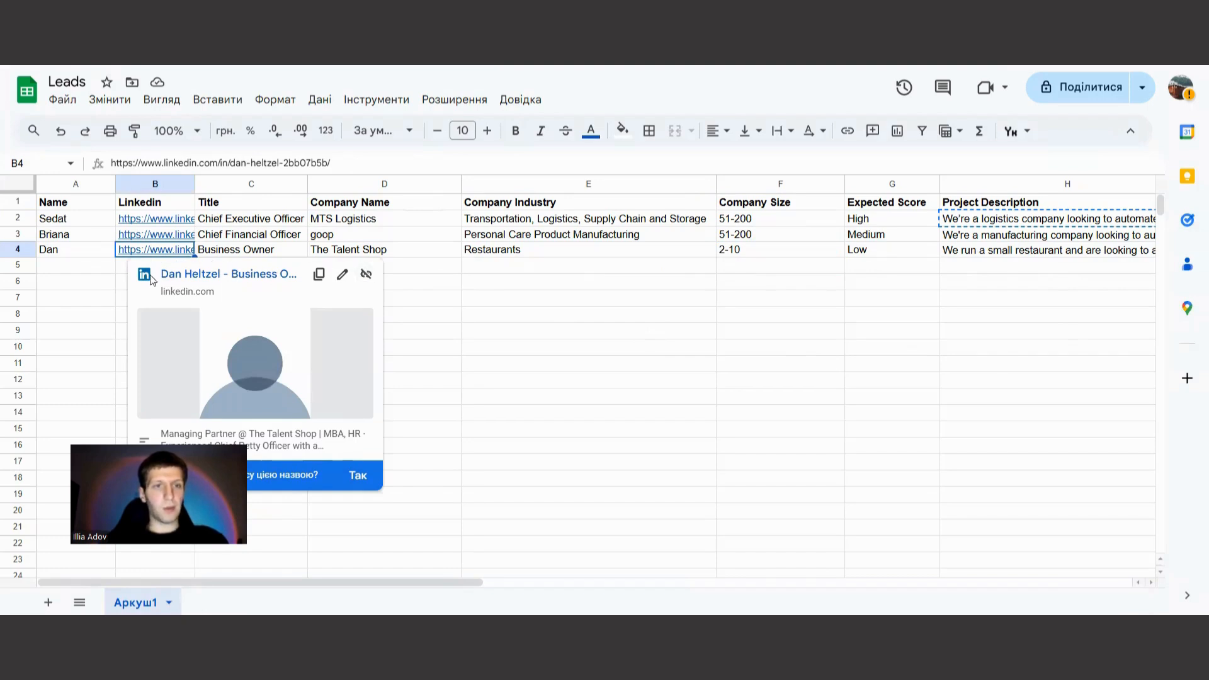
{"action": "key", "text": "ctrl+c"}
{"action": "key", "text": "ctrl+Tab"}
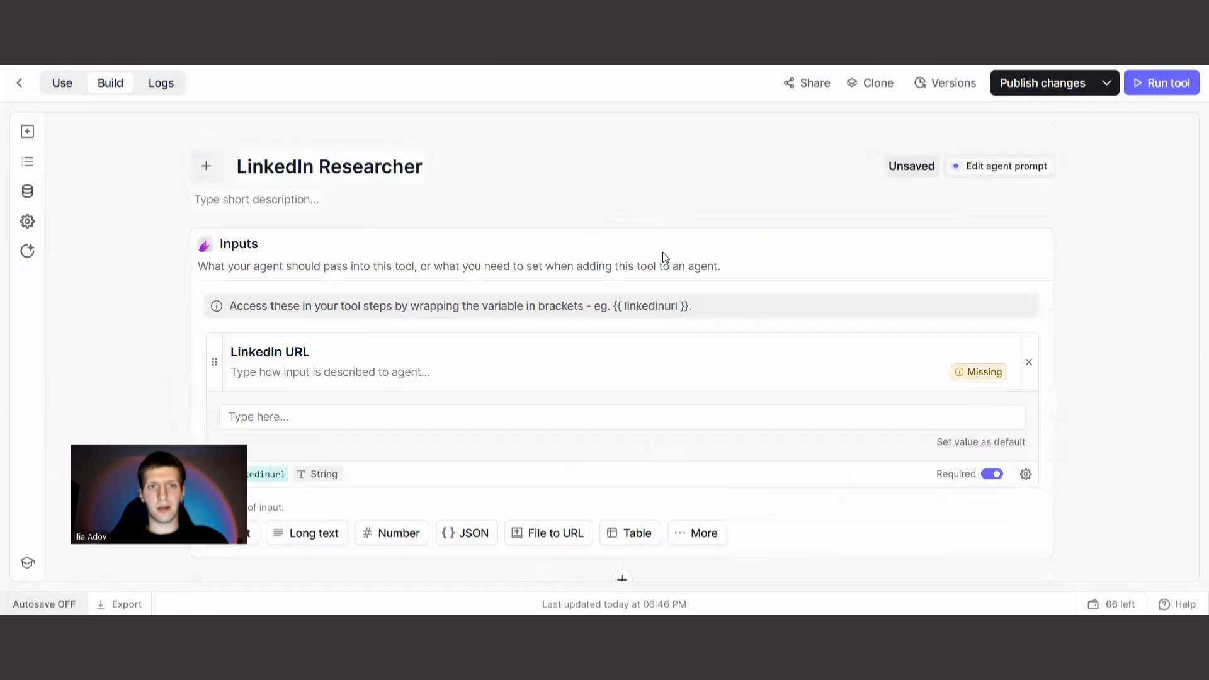
{"action": "left_click", "coordinate": [314, 371]}
{"action": "left_click", "coordinate": [327, 416]}
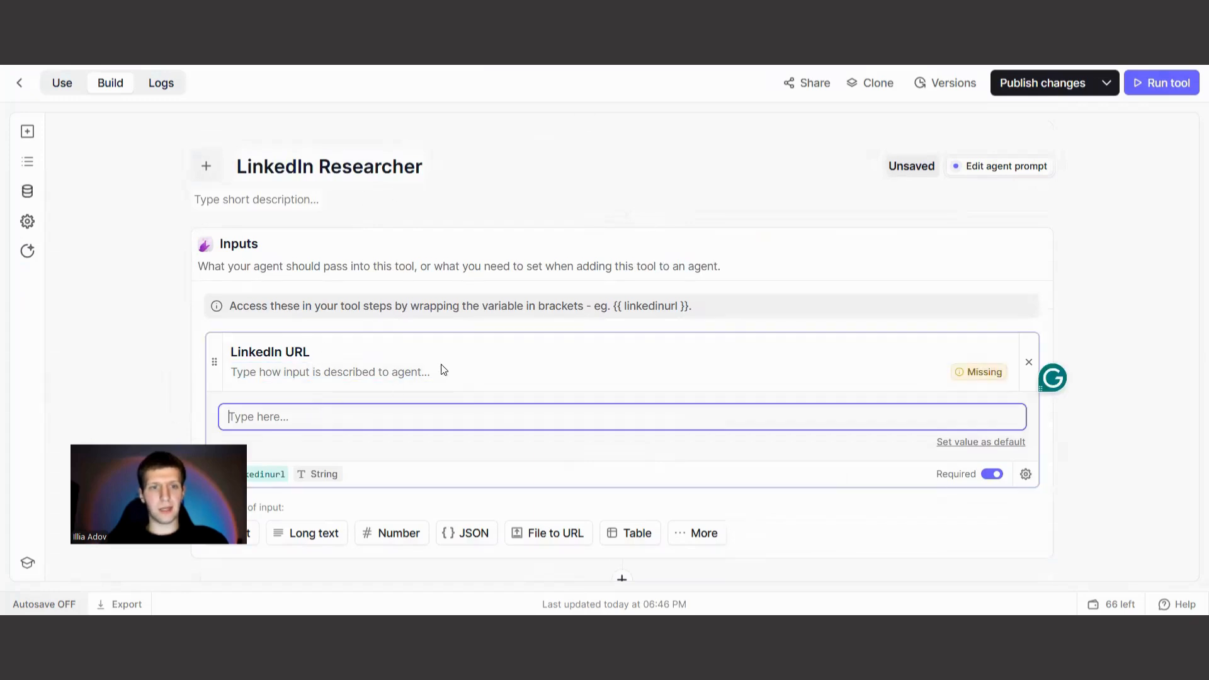
{"action": "key", "text": "ctrl+v"}
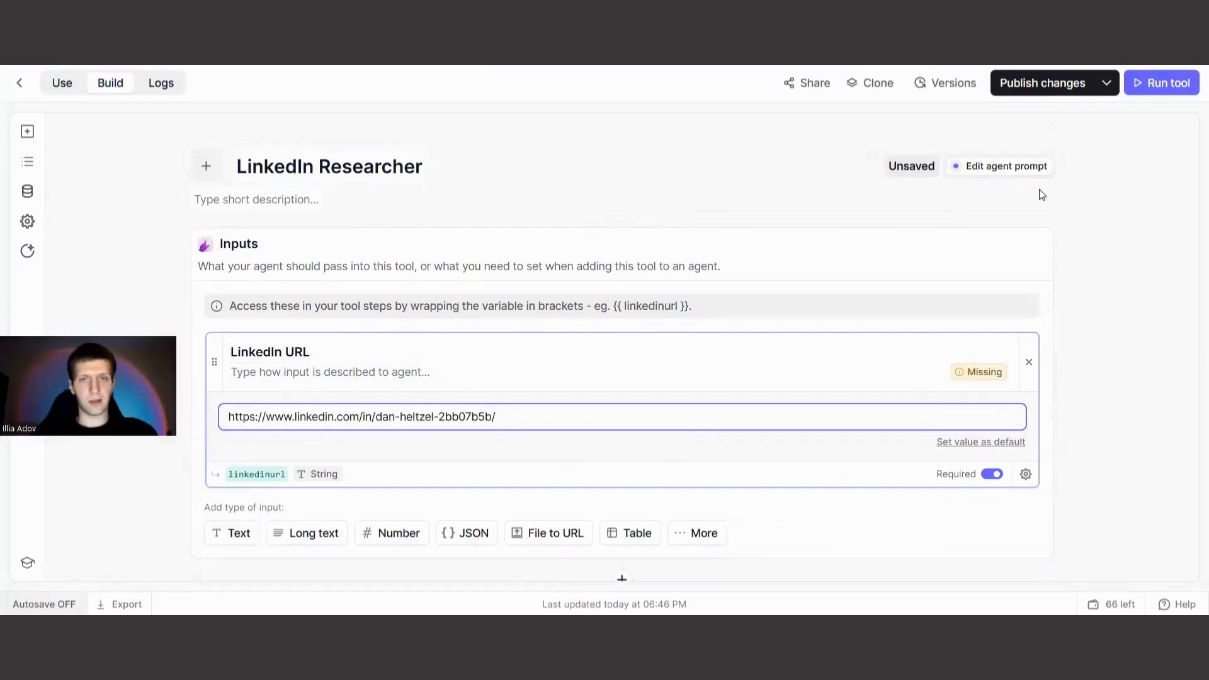
{"action": "left_click", "coordinate": [1169, 84]}
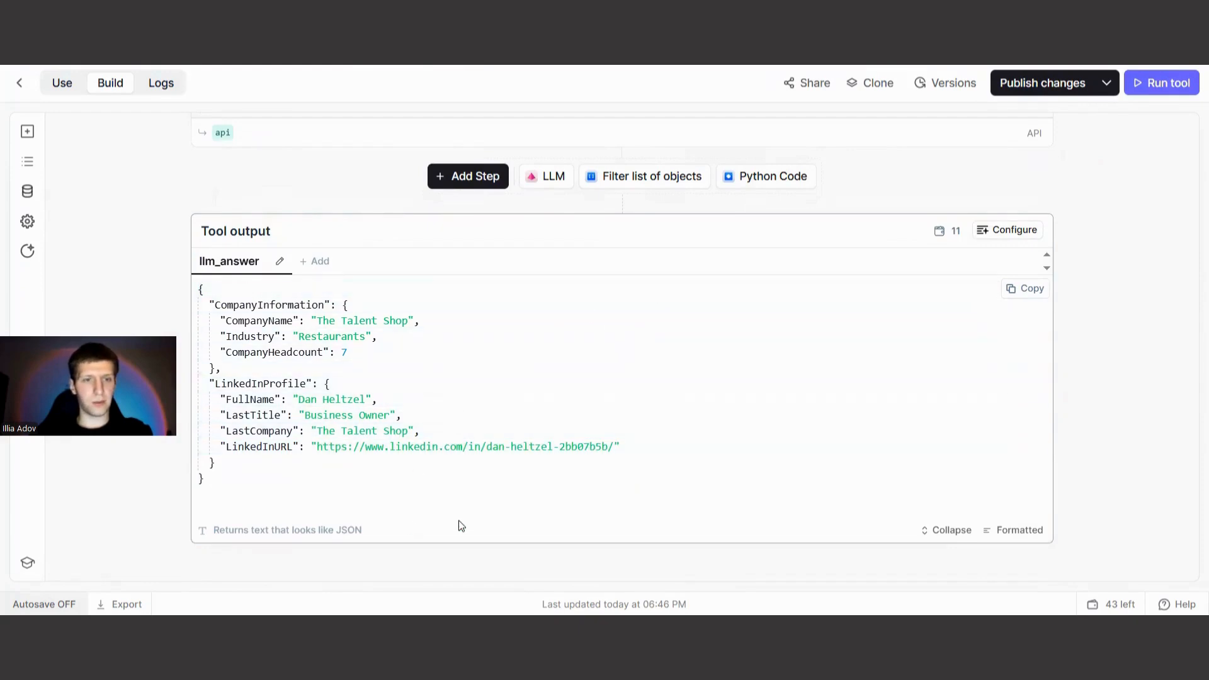
Switch to Postman and paste the LinkedIn Researcher's JSON output as the raw JSON body of the untitled request.
{"action": "left_click", "coordinate": [435, 58]}
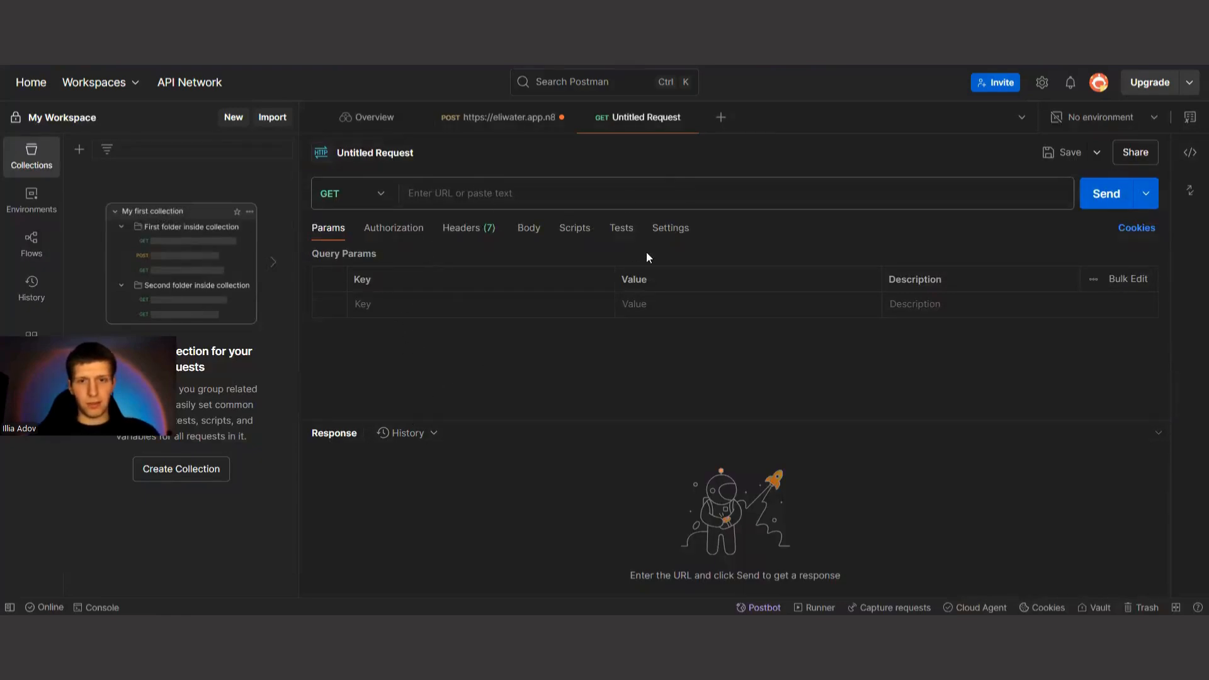
{"action": "left_click", "coordinate": [535, 230]}
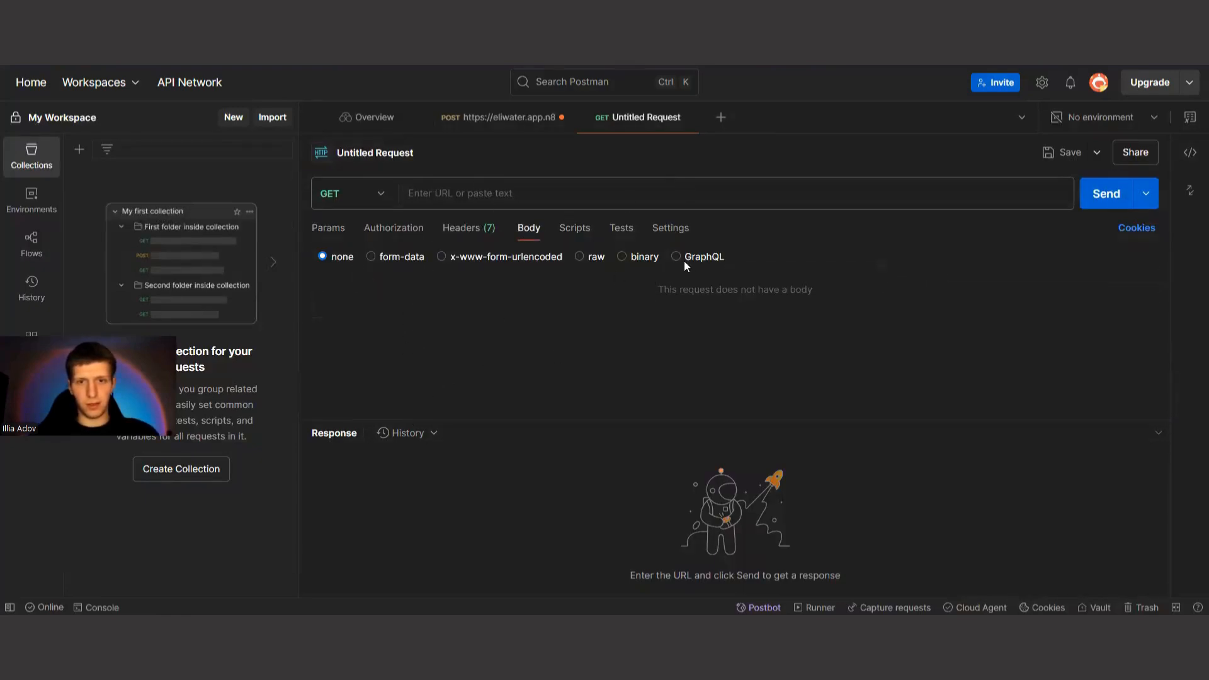
{"action": "left_click", "coordinate": [579, 257]}
{"action": "left_click", "coordinate": [442, 284]}
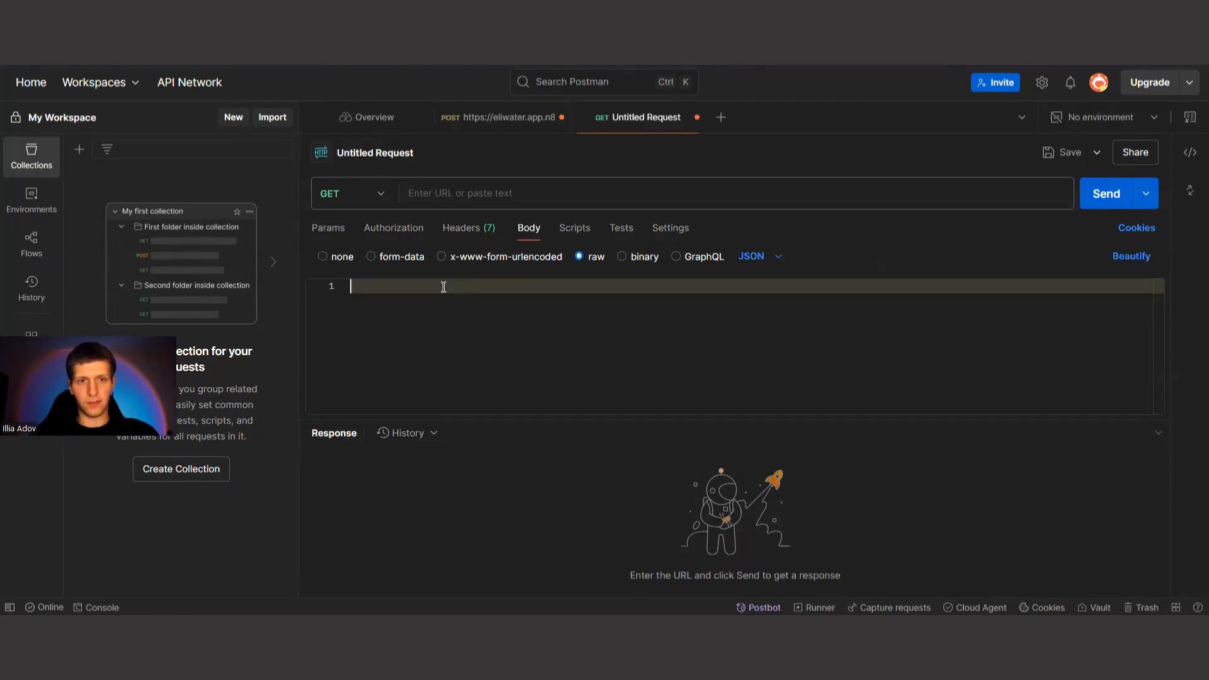
{"action": "key", "text": "ctrl+v"}
{"action": "scroll", "coordinate": [568, 325], "scroll_direction": "up", "scroll_amount": 3}
{"action": "key", "text": "ctrl+End"}
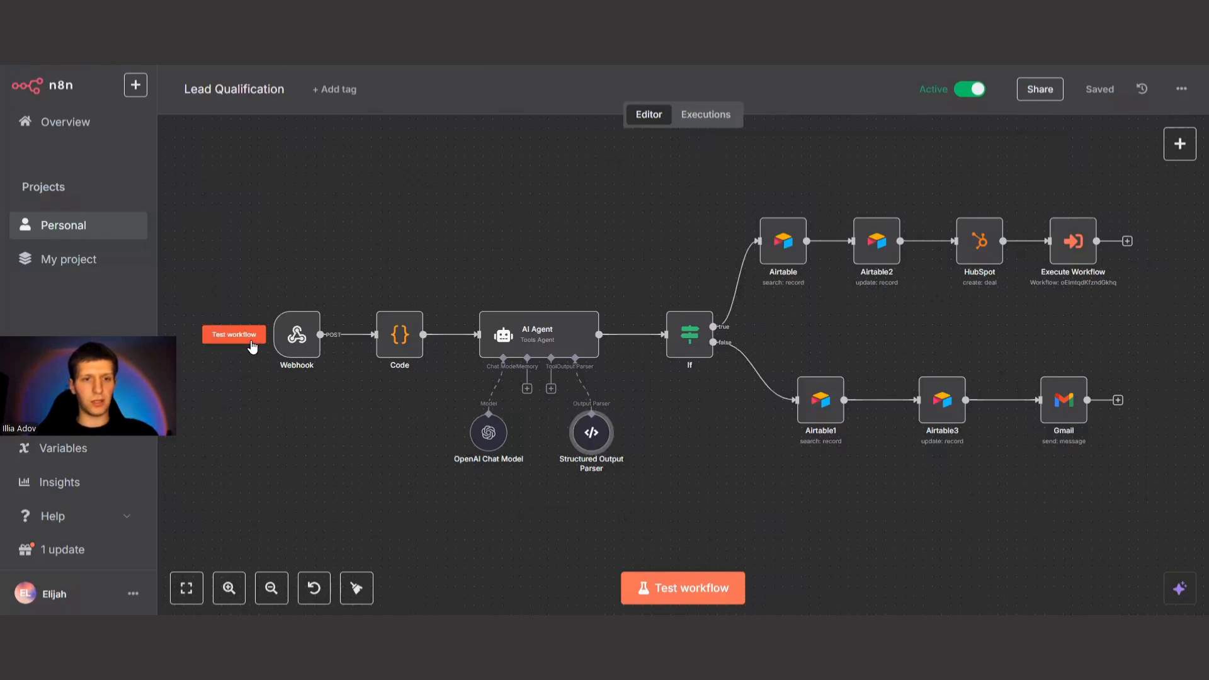
Copy the test URL from the Lead Qualification workflow's Webhook node into the Postman request and set its method to POST.
{"action": "left_click", "coordinate": [296, 338]}
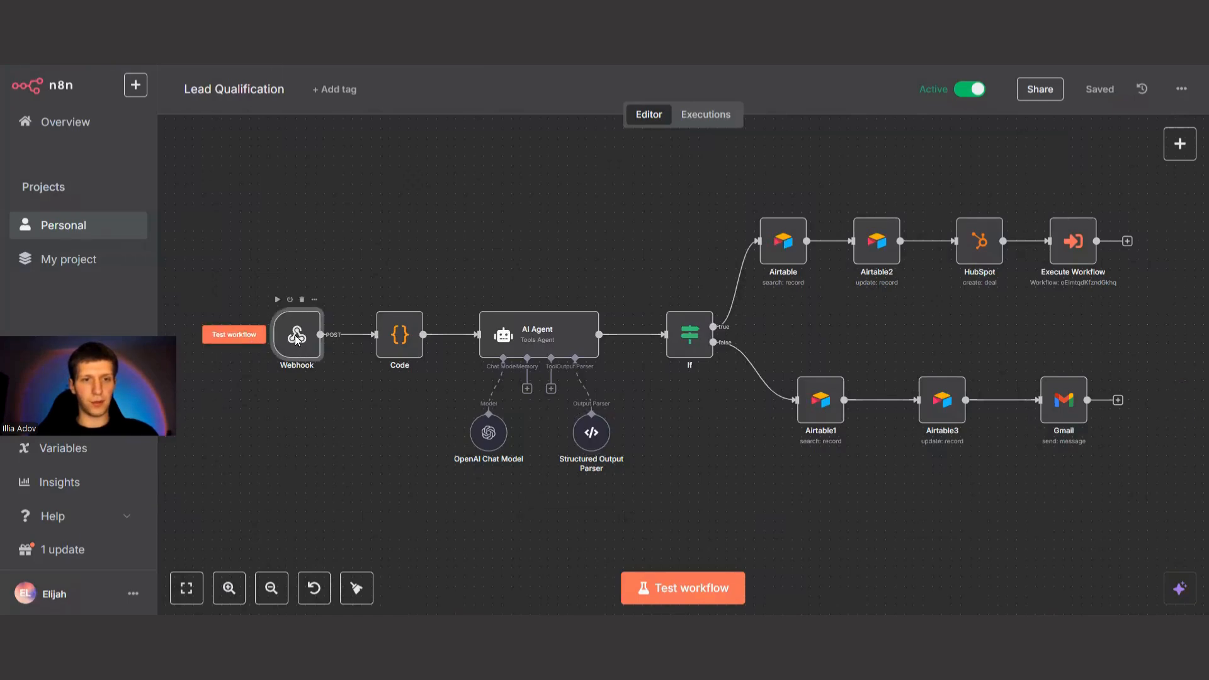
{"action": "double_click", "coordinate": [295, 339]}
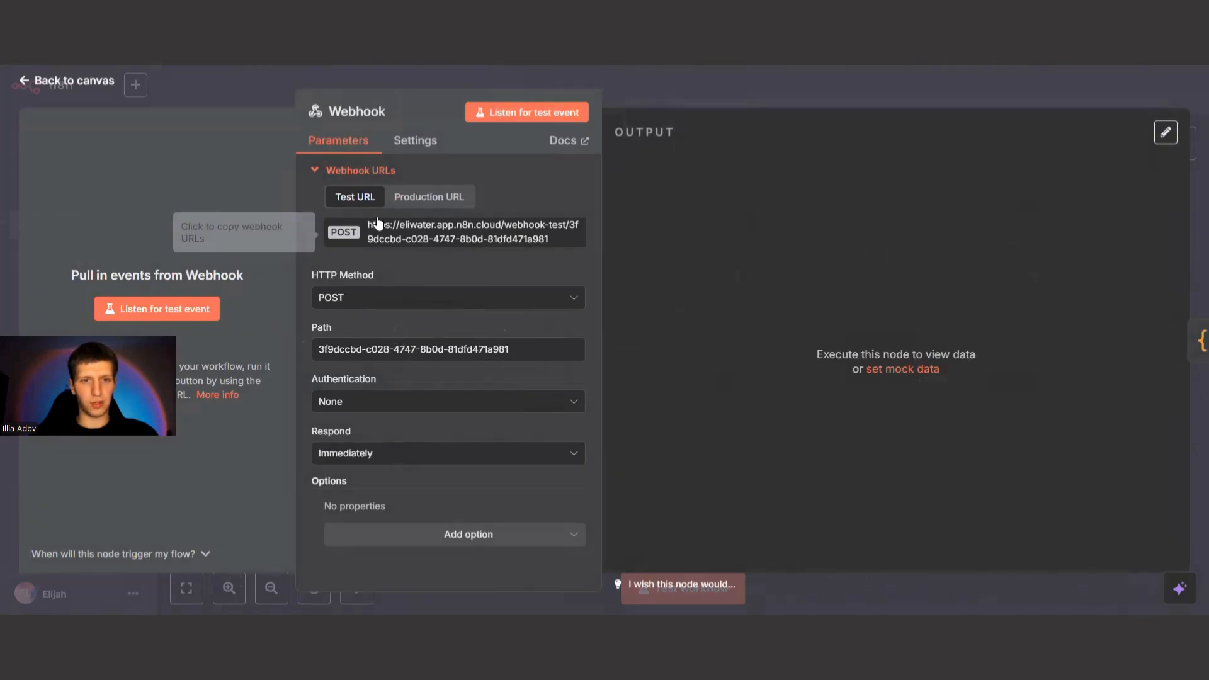
{"action": "left_click", "coordinate": [427, 234]}
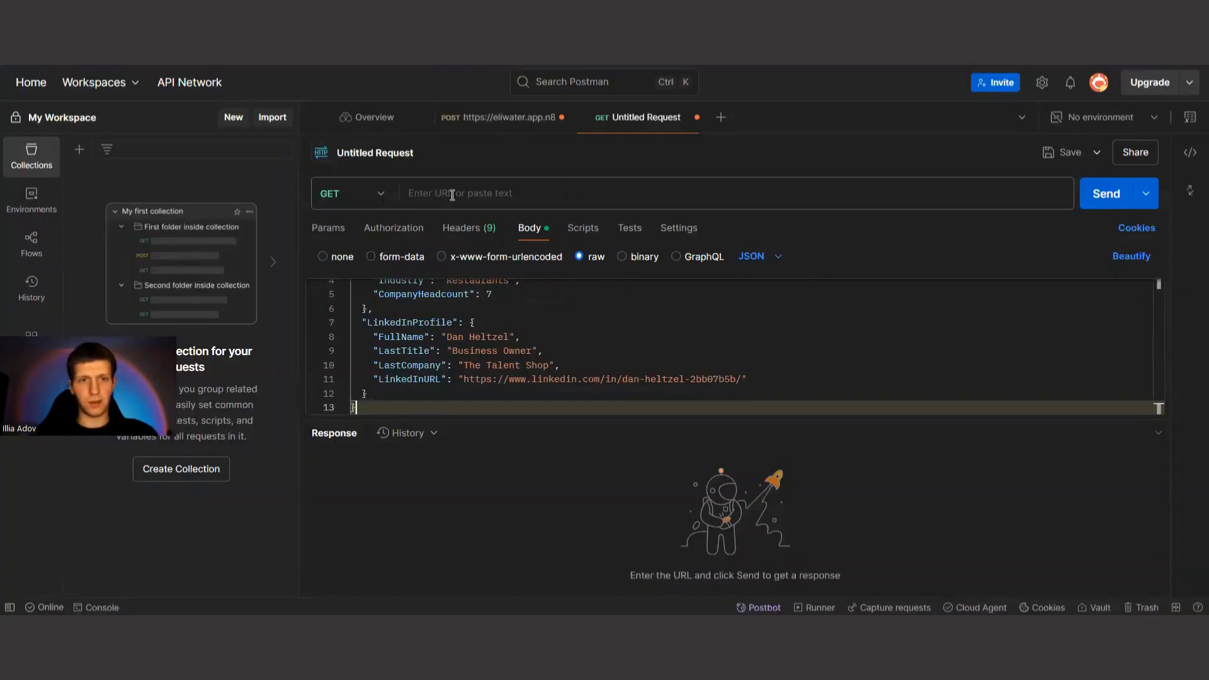
{"action": "left_click", "coordinate": [452, 195]}
{"action": "key", "text": "ctrl+v"}
{"action": "left_click", "coordinate": [385, 199]}
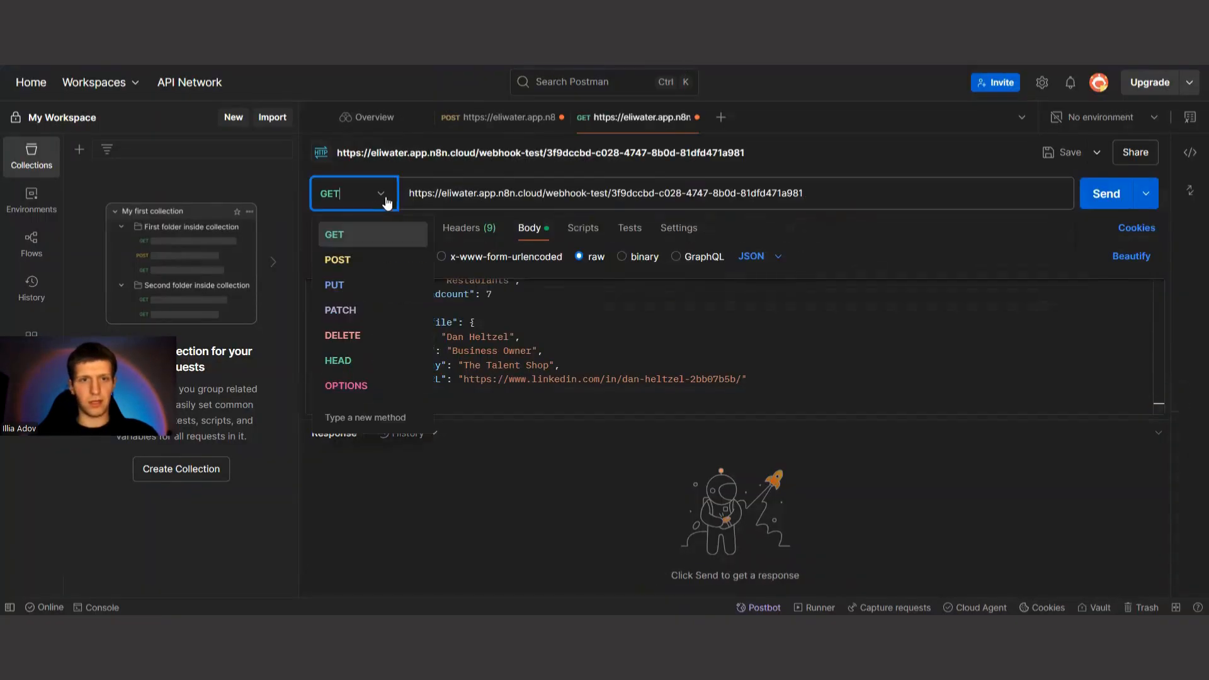
{"action": "left_click", "coordinate": [338, 259]}
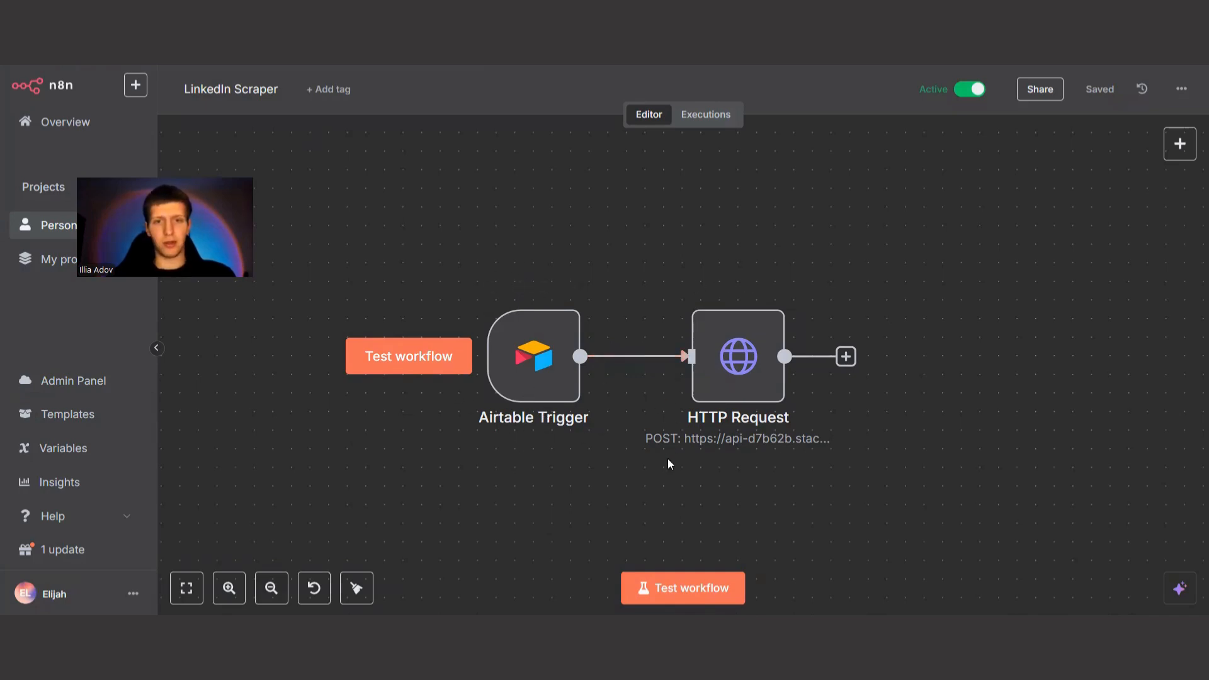
Delete the connection between Airtable Trigger and HTTP Request in the LinkedIn Scraper workflow, and move the HTTP Request node farther away.
{"action": "mouse_move", "coordinate": [662, 364]}
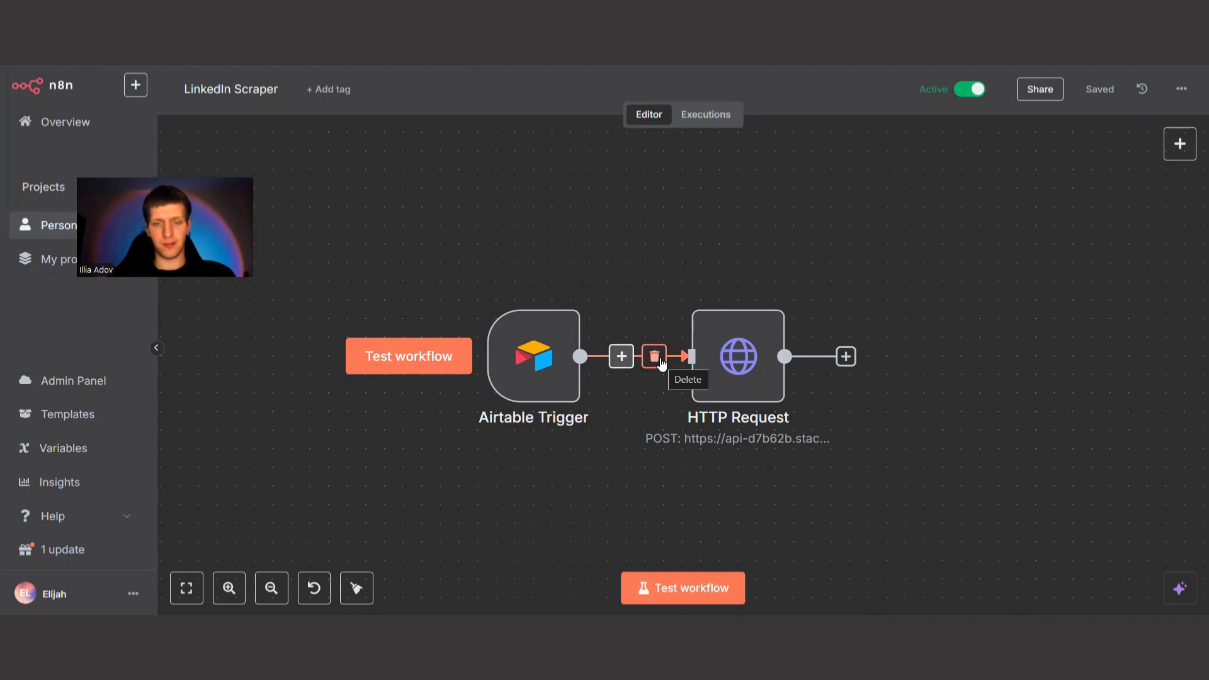
{"action": "left_click", "coordinate": [660, 358]}
{"action": "left_click_drag", "start_coordinate": [699, 321], "coordinate": [979, 247]}
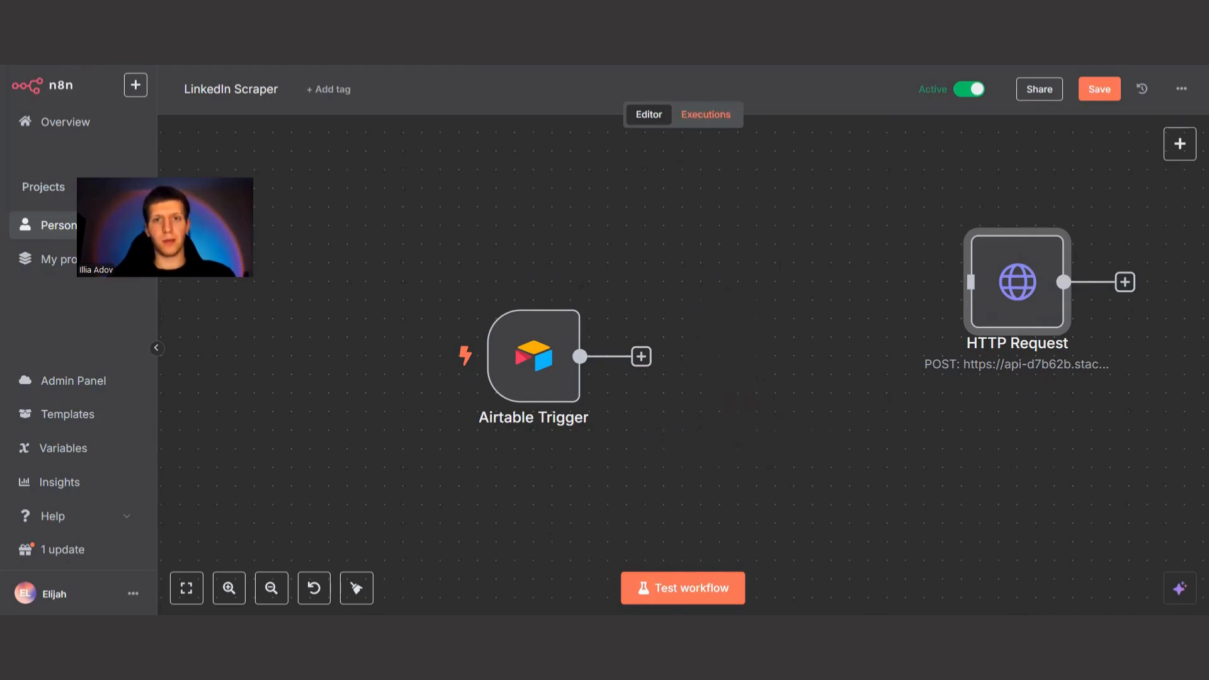
Fill in Your Name in the Airtable form preview with the name of The Talent Shop lead from the Leads spreadsheet.
{"action": "left_click", "coordinate": [756, 3]}
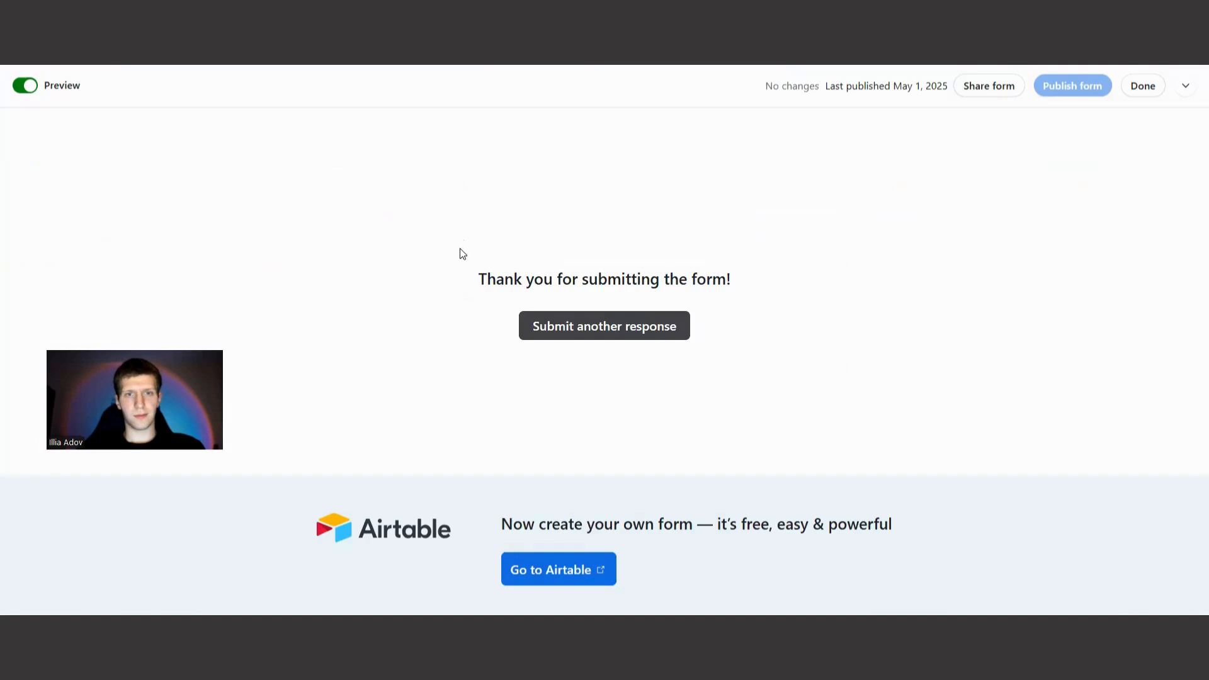
{"action": "left_click", "coordinate": [599, 335]}
{"action": "left_click", "coordinate": [541, 279]}
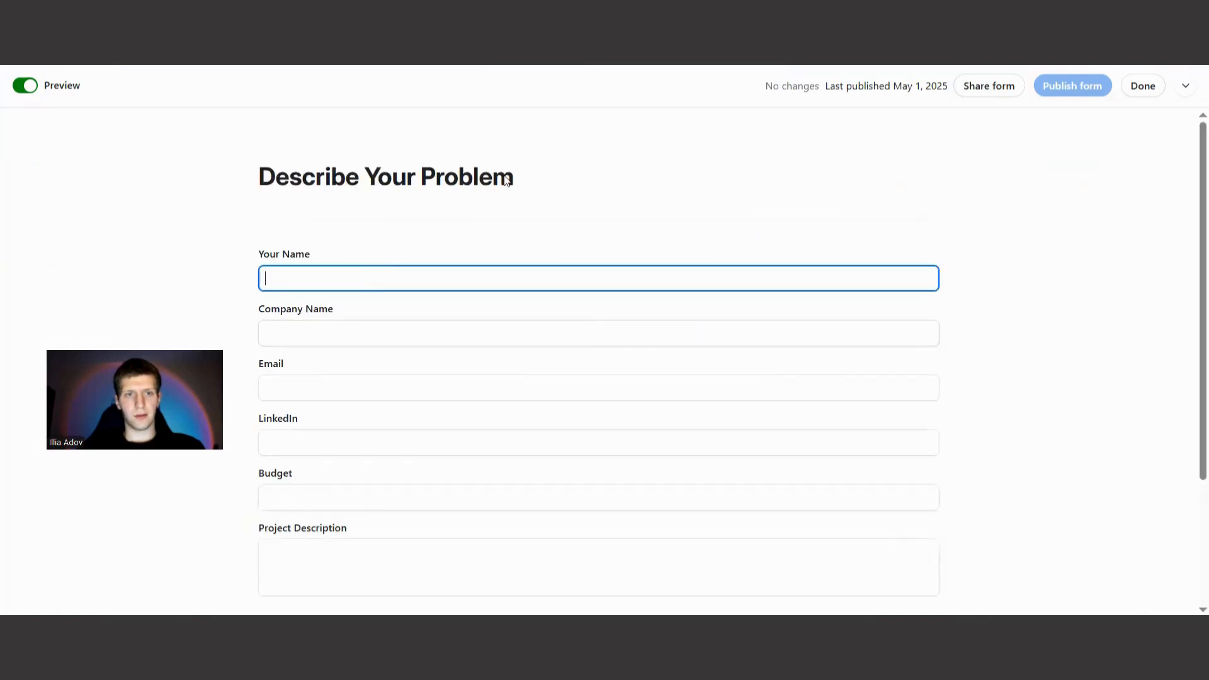
{"action": "type", "text": "Dan"}
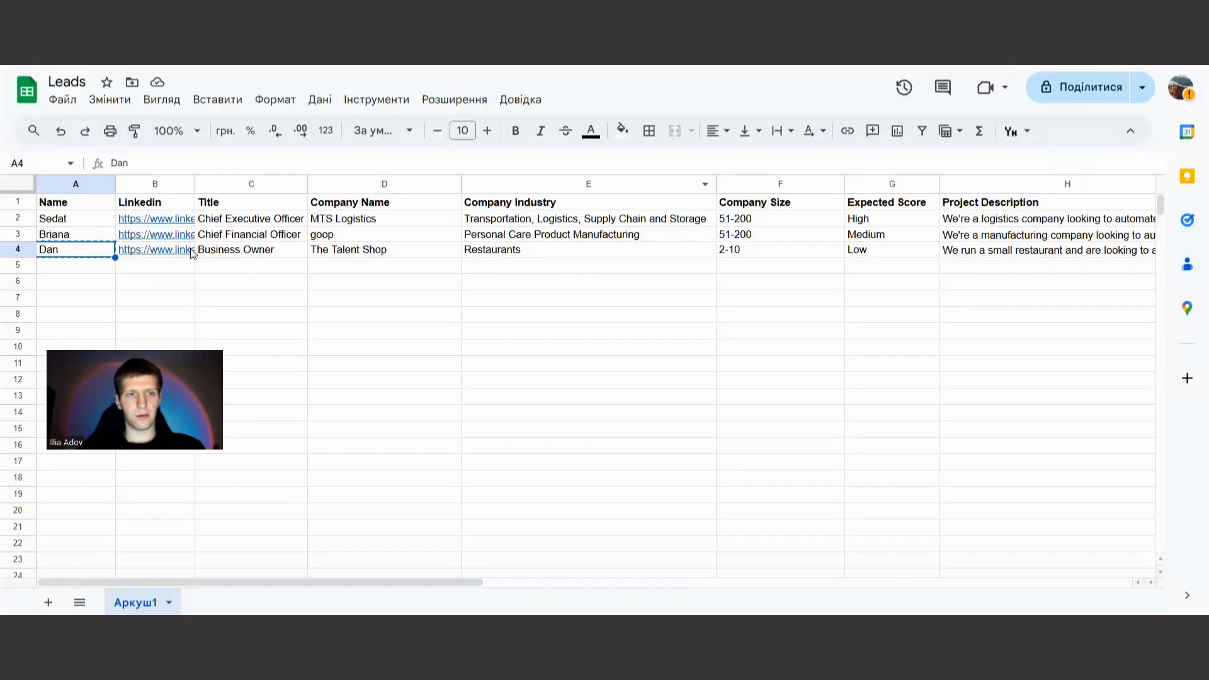
Copy The Talent Shop lead's LinkedIn URL from the spreadsheet into the form's LinkedIn field, keeping Company Name empty.
{"action": "left_click", "coordinate": [191, 248]}
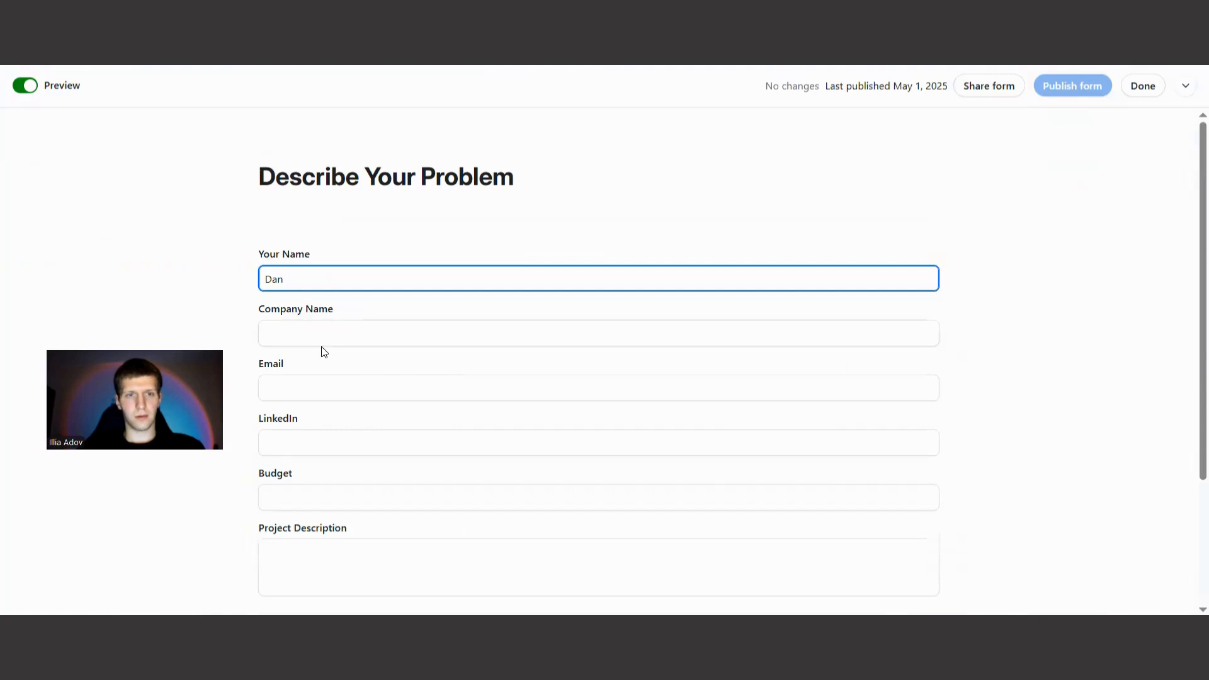
{"action": "left_click", "coordinate": [334, 330]}
{"action": "key", "text": "ctrl+v"}
{"action": "key", "text": "ctrl+z"}
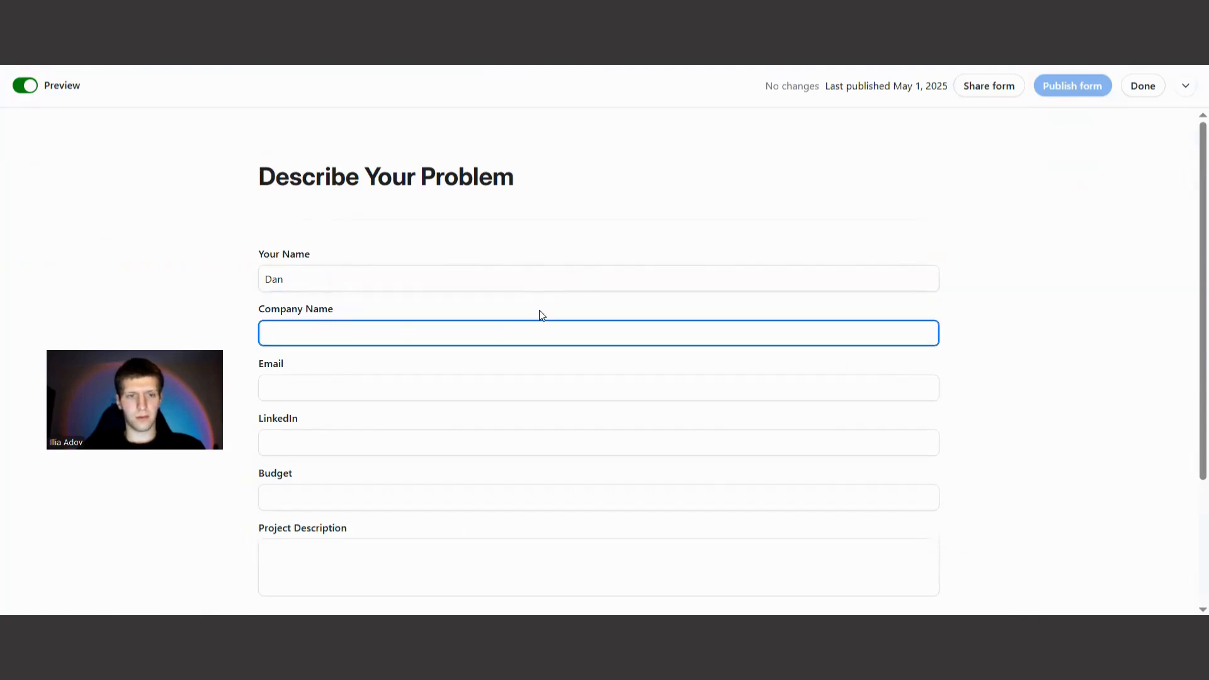
{"action": "left_click", "coordinate": [384, 452]}
{"action": "key", "text": "ctrl+v"}
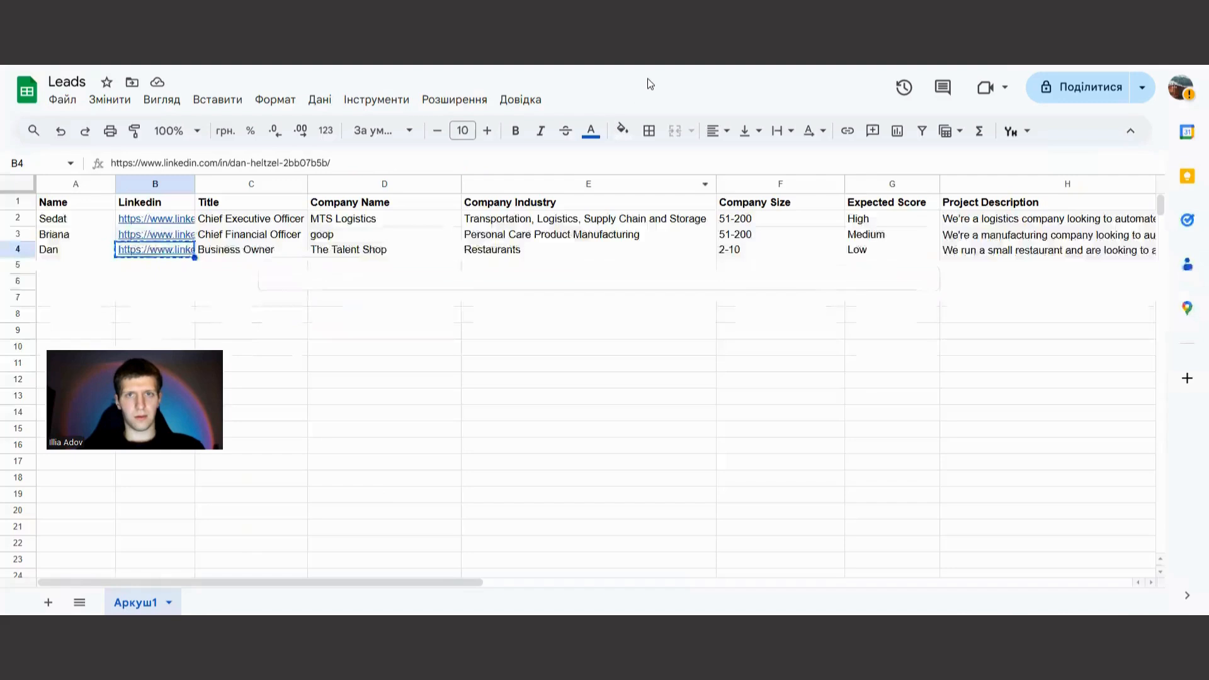
Copy the company name "The Talent Shop" from the Leads spreadsheet into the form's Company Name field.
{"action": "left_click", "coordinate": [213, 253]}
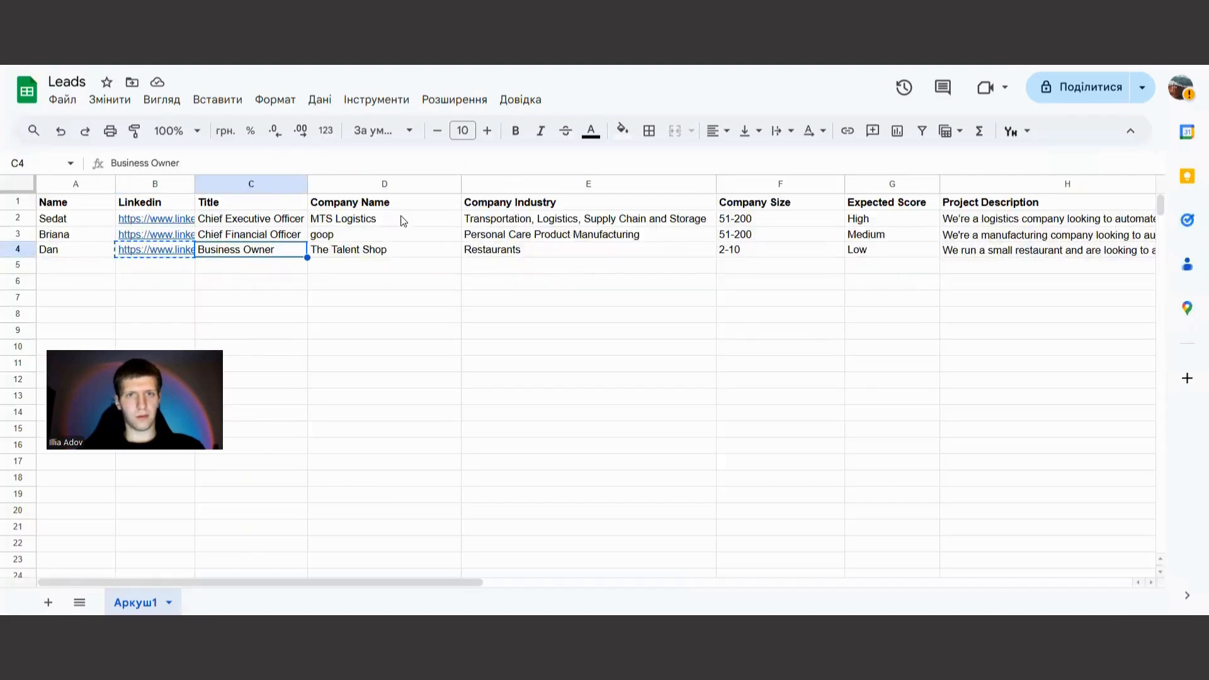
{"action": "left_click", "coordinate": [401, 255]}
{"action": "key", "text": "ctrl+c"}
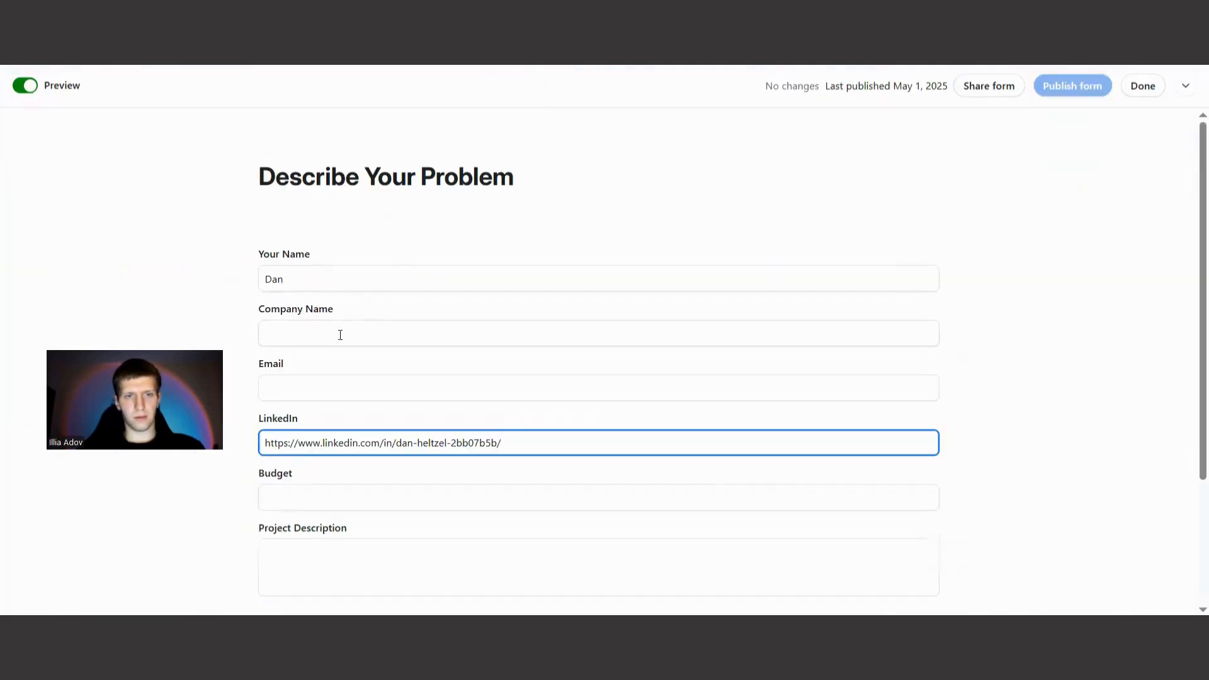
{"action": "left_click", "coordinate": [338, 332]}
{"action": "key", "text": "ctrl+v"}
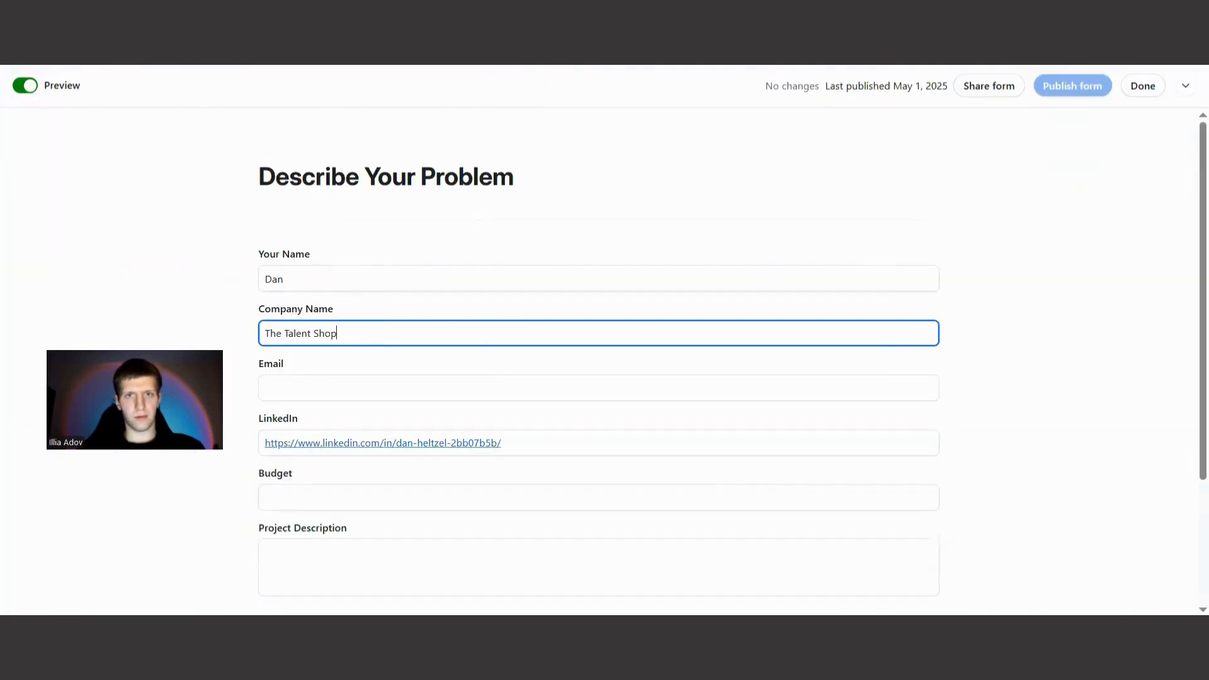
Fill in the form's Email field with the lead's e-mail address.
{"action": "left_click", "coordinate": [380, 393]}
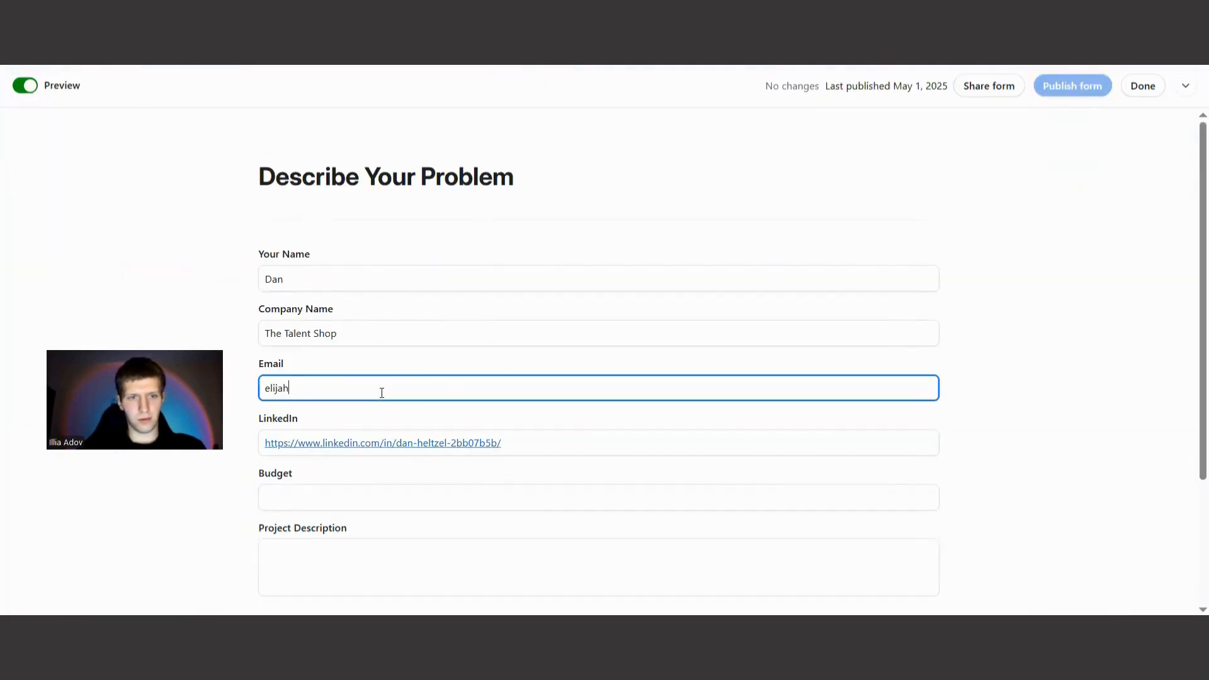
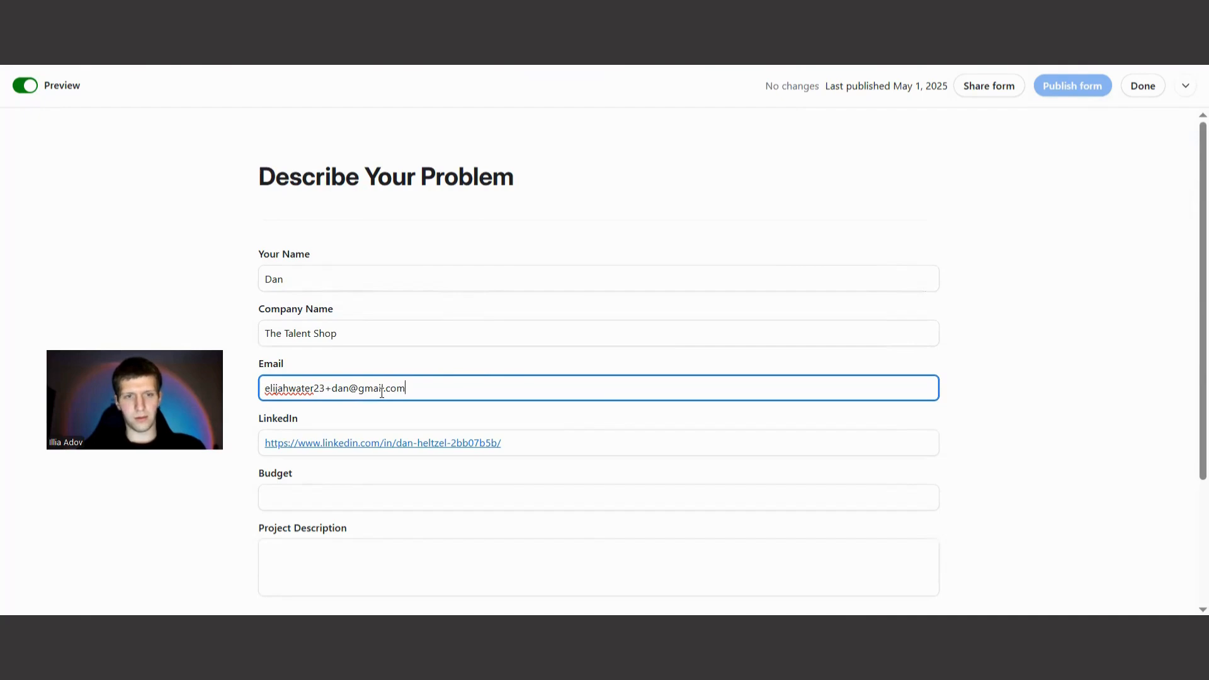
Set the form's Budget to $500.
{"action": "left_click", "coordinate": [302, 496]}
{"action": "type", "text": "30"}
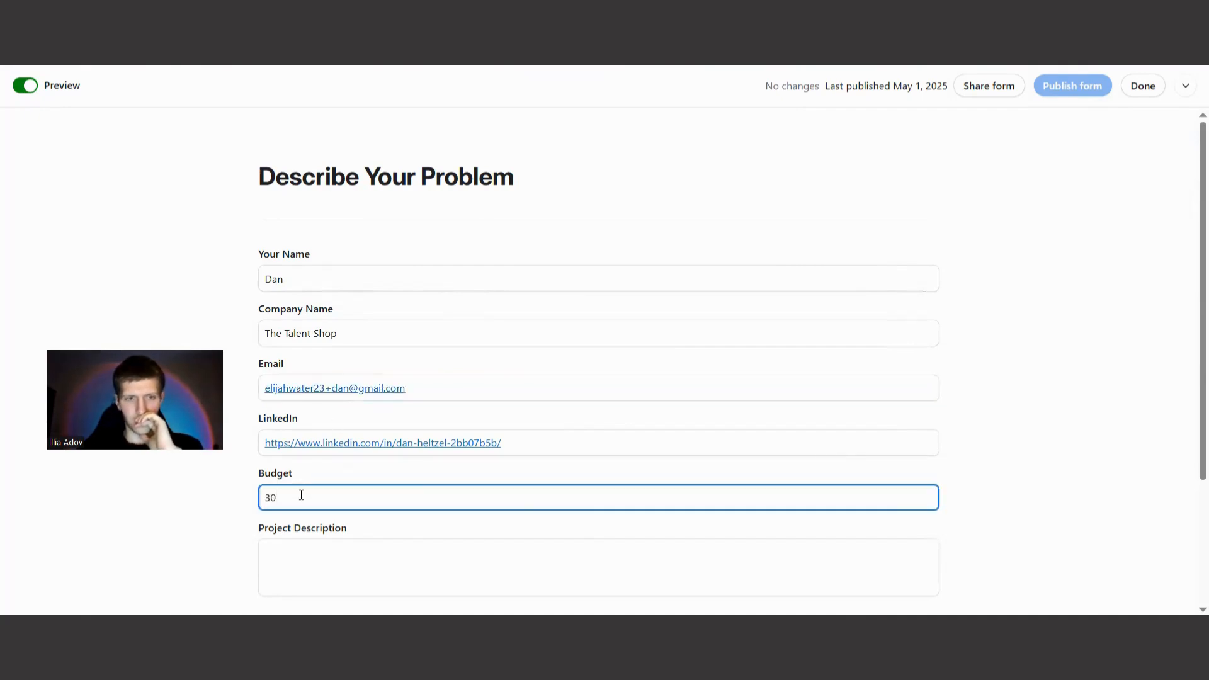
{"action": "key", "text": "BackSpace"}
{"action": "key", "text": "BackSpace"}
{"action": "type", "text": "500"}
{"action": "left_click", "coordinate": [204, 525]}
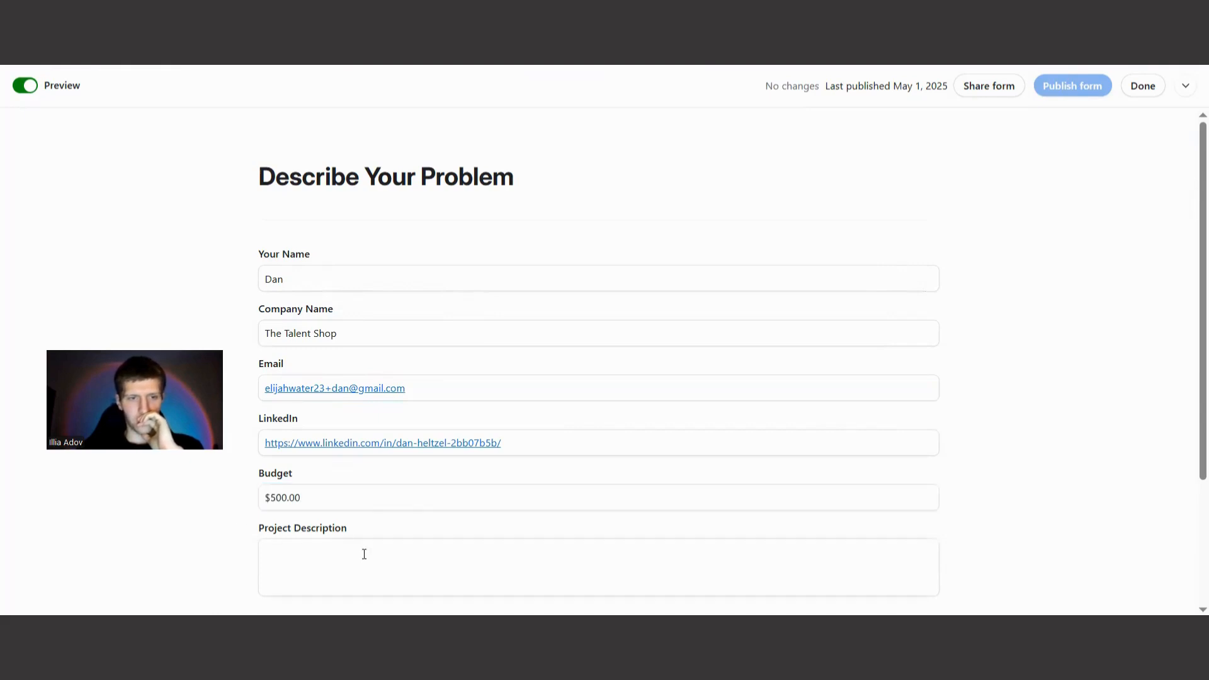
Copy The Talent Shop lead's project description from the Leads spreadsheet into the form's Project Description field.
{"action": "left_click", "coordinate": [832, 44]}
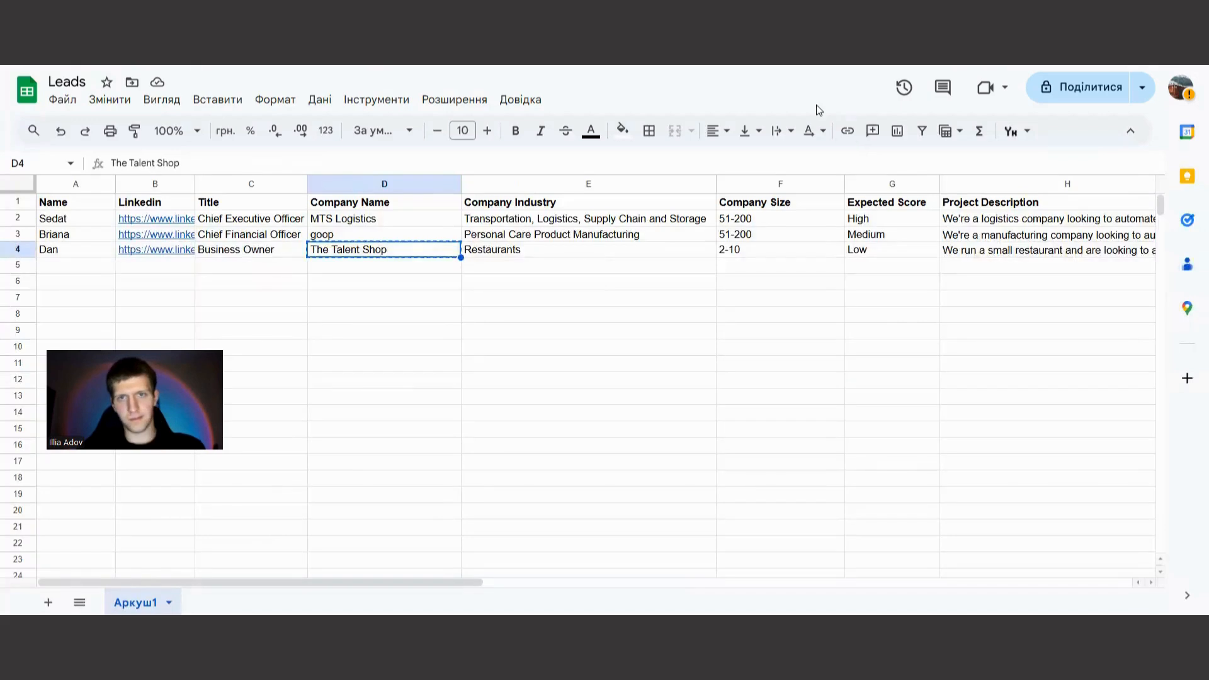
{"action": "left_click", "coordinate": [984, 254]}
{"action": "left_click", "coordinate": [725, 44]}
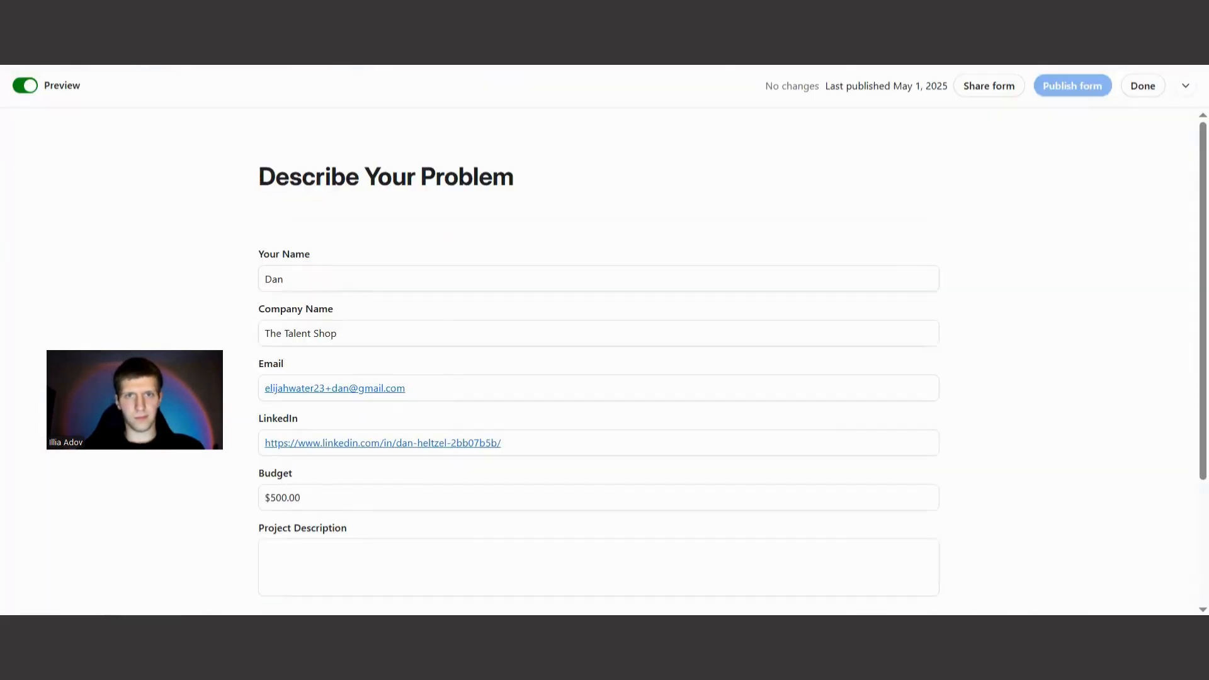
{"action": "left_click", "coordinate": [356, 543]}
{"action": "key", "text": "ctrl+v"}
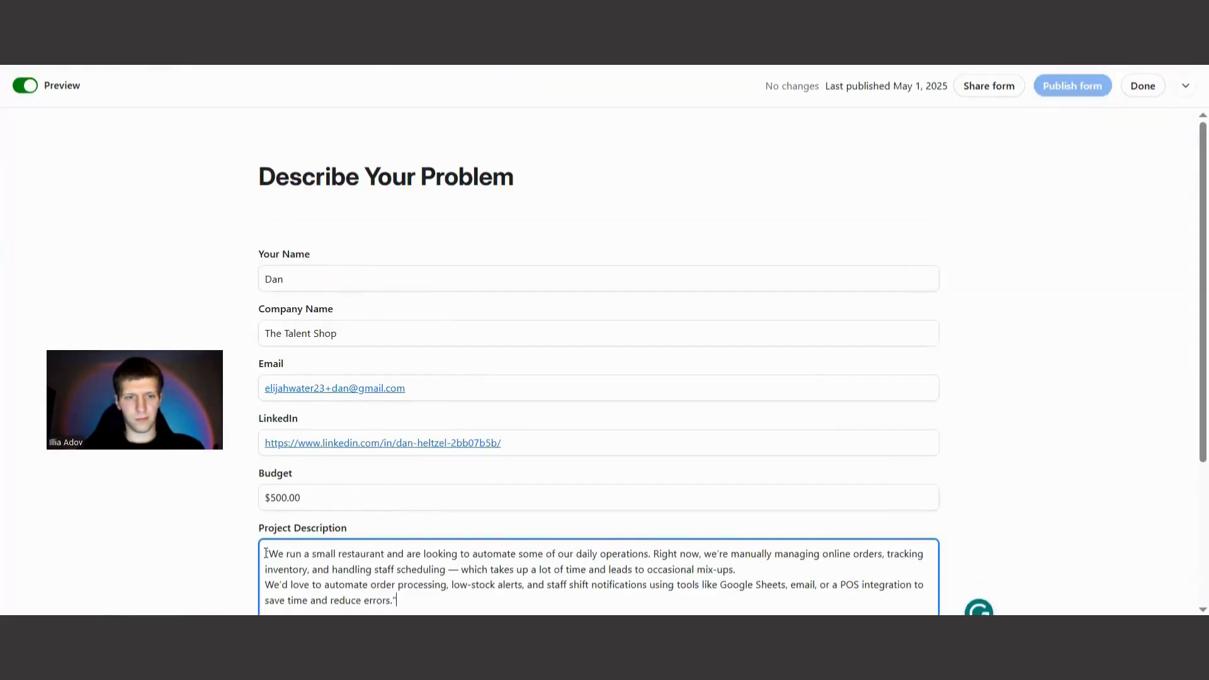
Remove the quotation marks around the project description and submit the form.
{"action": "key", "text": "BackSpace"}
{"action": "scroll", "coordinate": [563, 478], "scroll_direction": "down", "scroll_amount": 4}
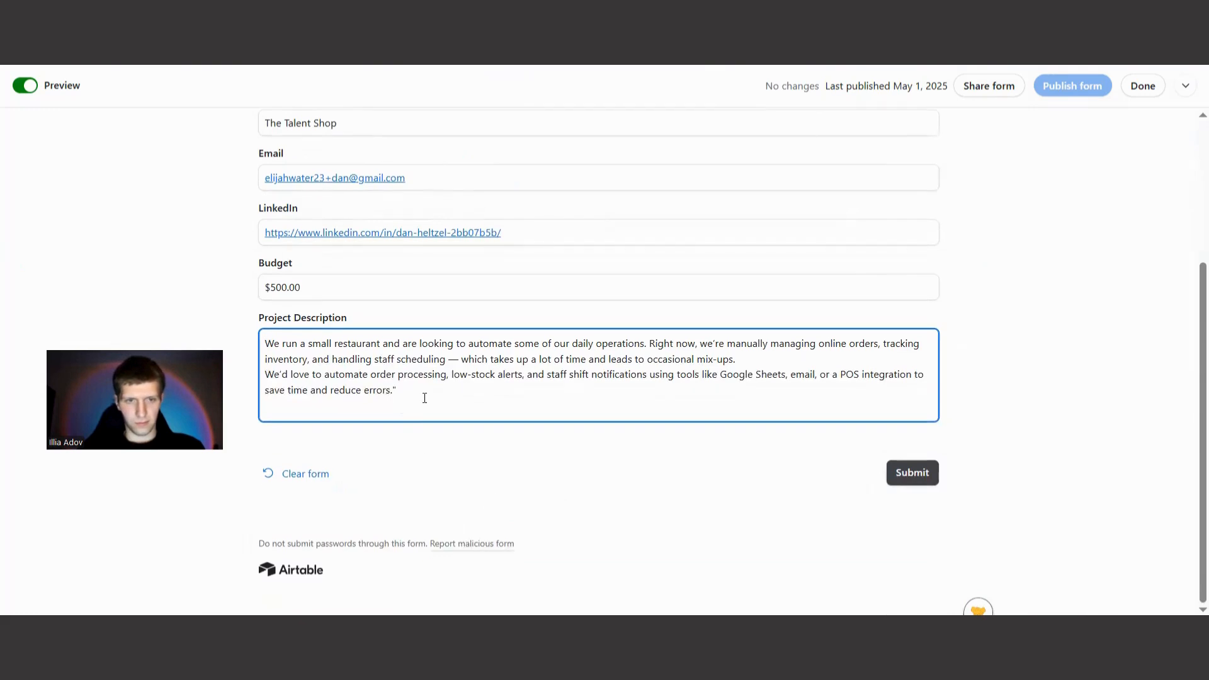
{"action": "left_click", "coordinate": [423, 396]}
{"action": "key", "text": "BackSpace"}
{"action": "left_click", "coordinate": [1019, 233]}
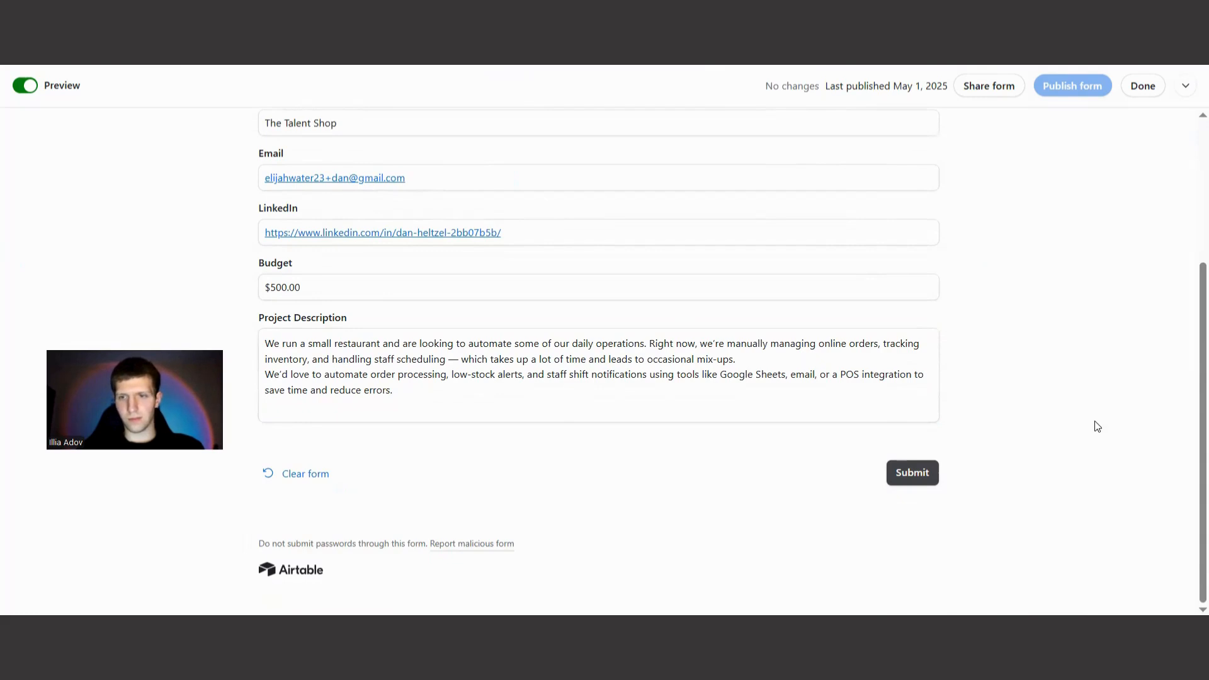
{"action": "left_click", "coordinate": [911, 477]}
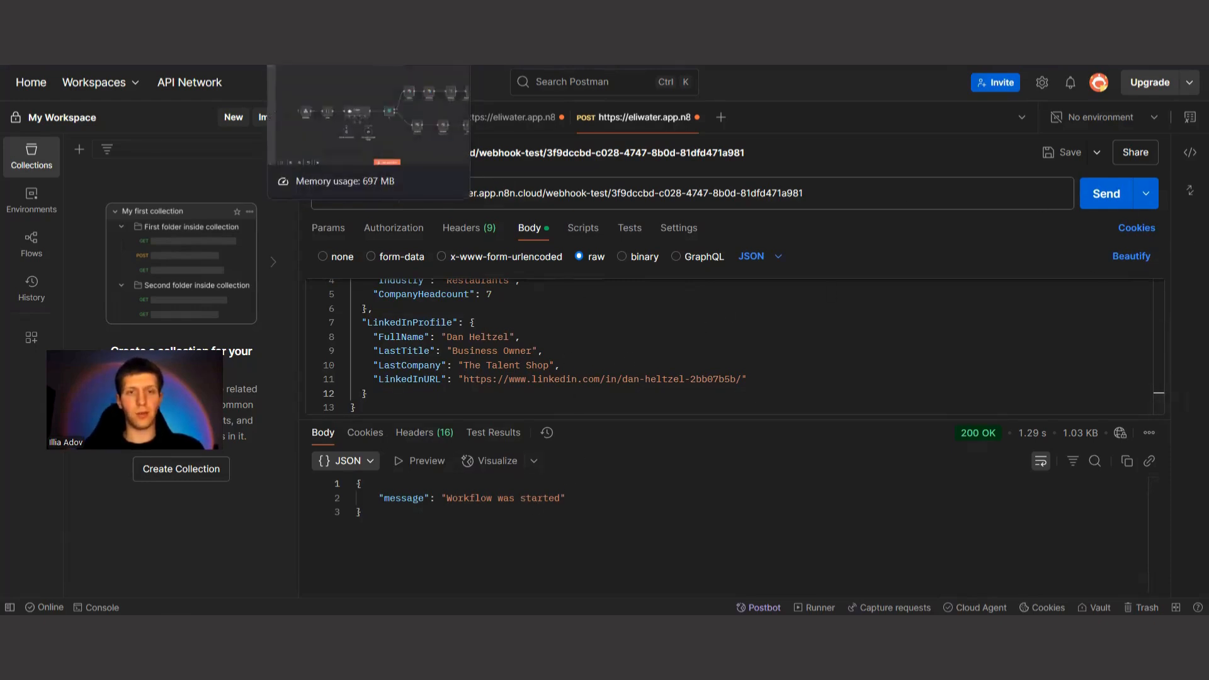
Switch to the Lead Qualification workflow in n8n and check the Webhook node's test and production URLs.
{"action": "left_click", "coordinate": [328, 66]}
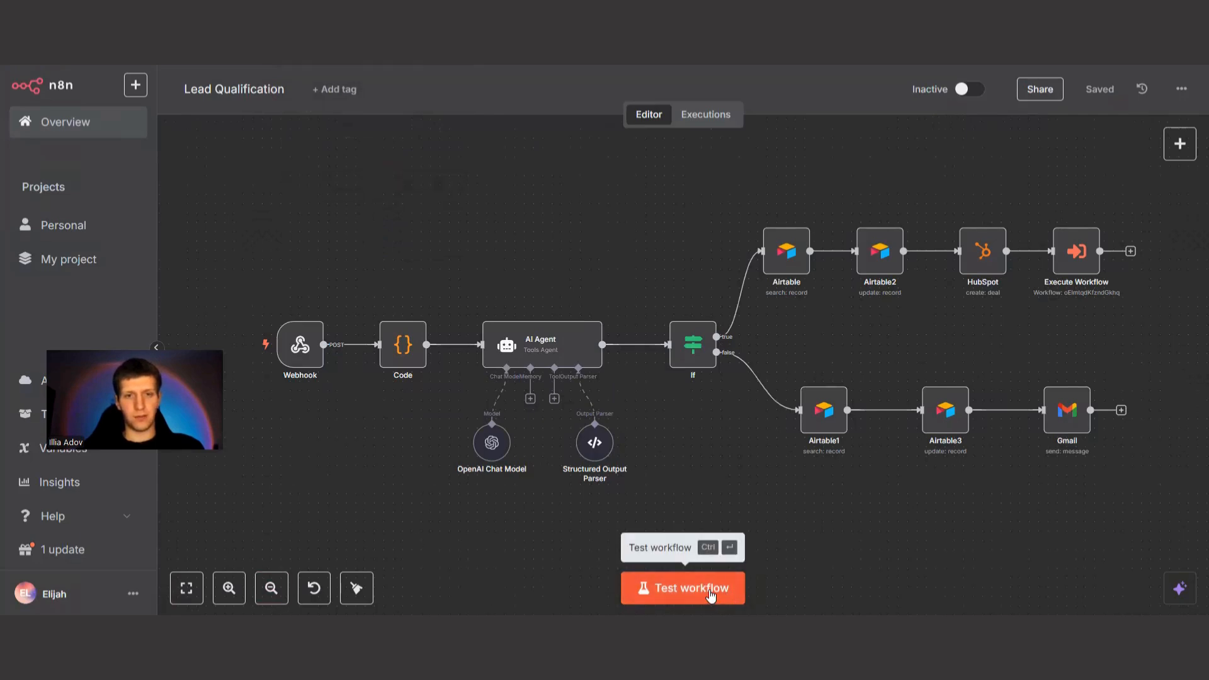
{"action": "double_click", "coordinate": [294, 343]}
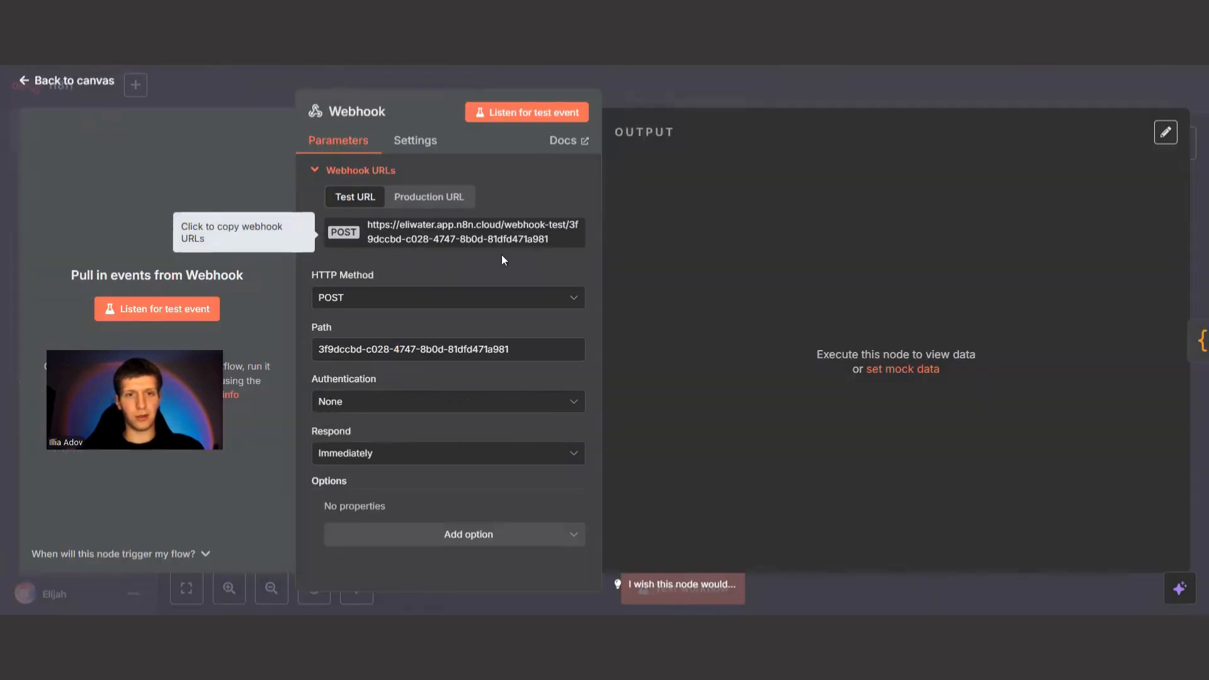
{"action": "left_click", "coordinate": [419, 197]}
{"action": "left_click", "coordinate": [364, 197]}
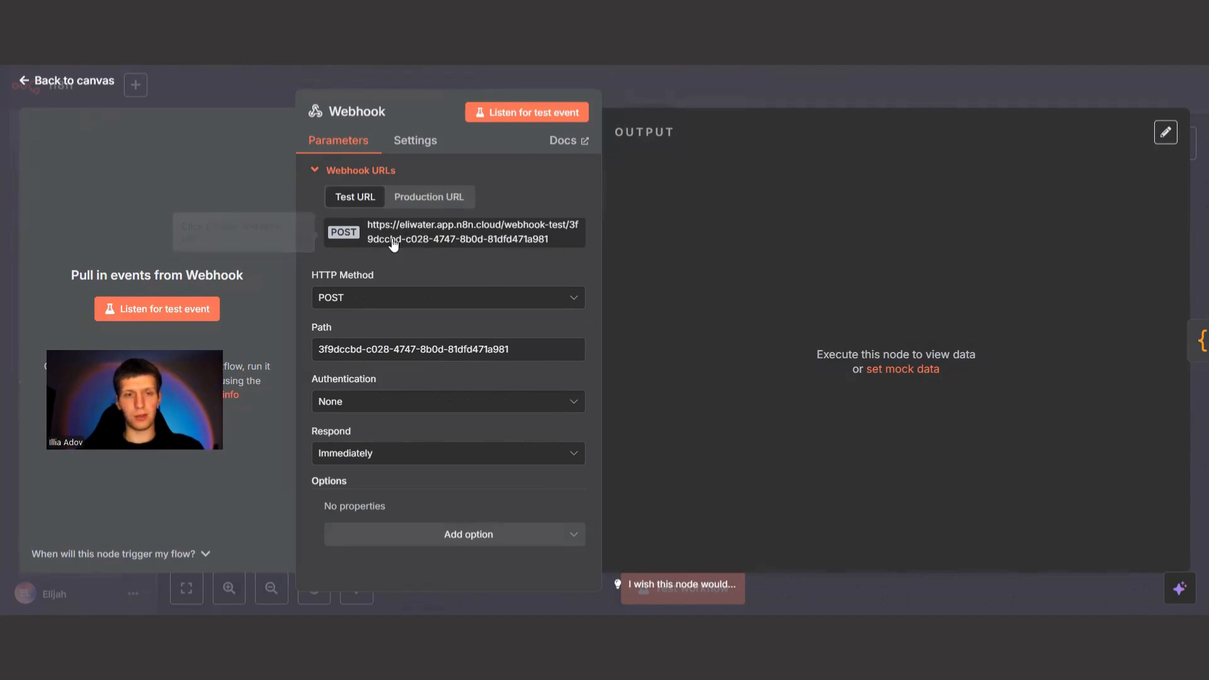
{"action": "left_click", "coordinate": [80, 83]}
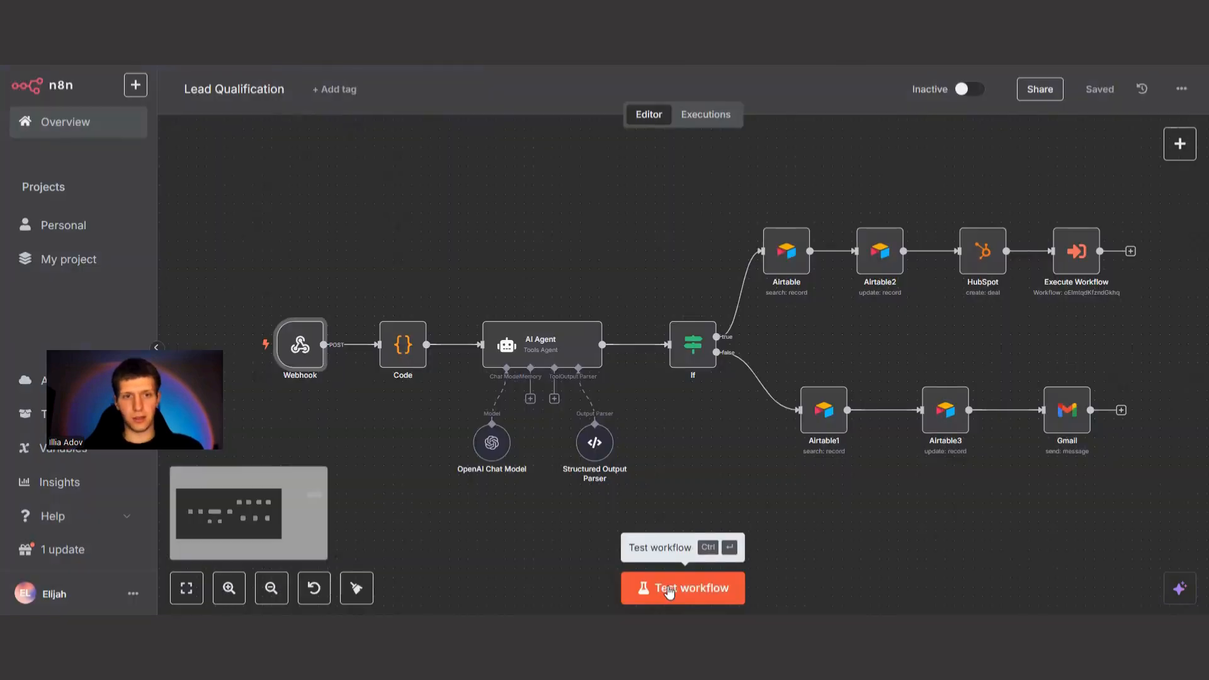
Start a test run of the Lead Qualification workflow, send the POST request from Postman, and follow the execution in n8n.
{"action": "left_click", "coordinate": [668, 588]}
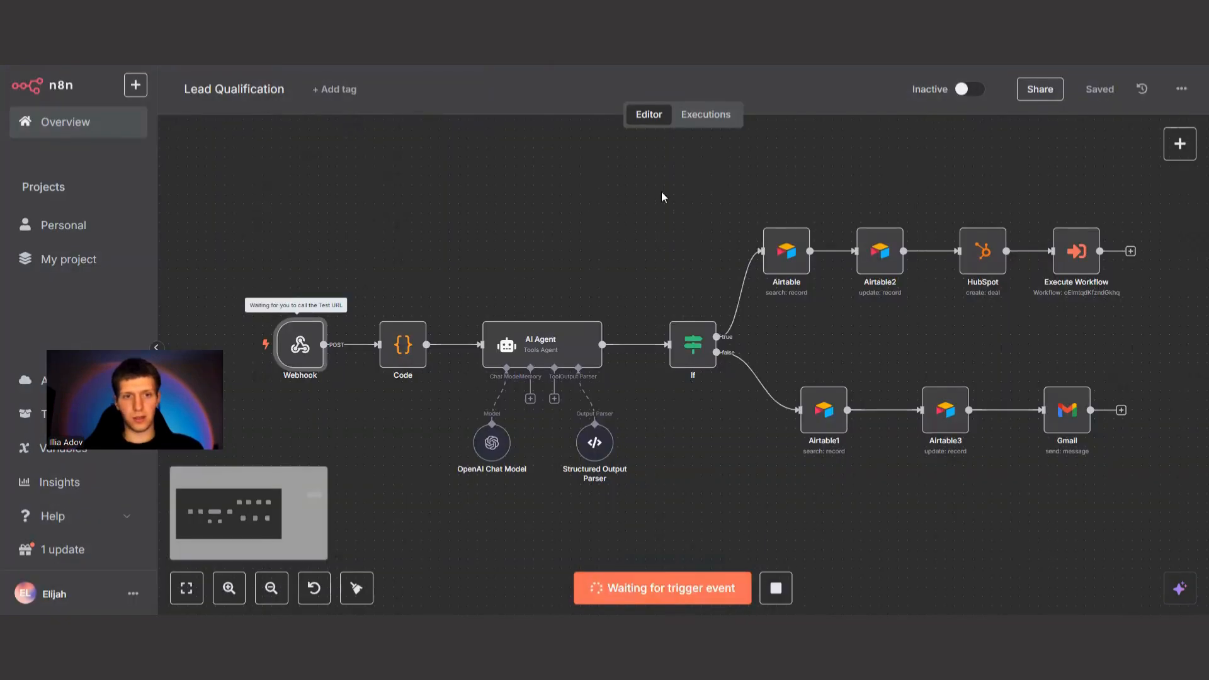
{"action": "mouse_move", "coordinate": [295, 334]}
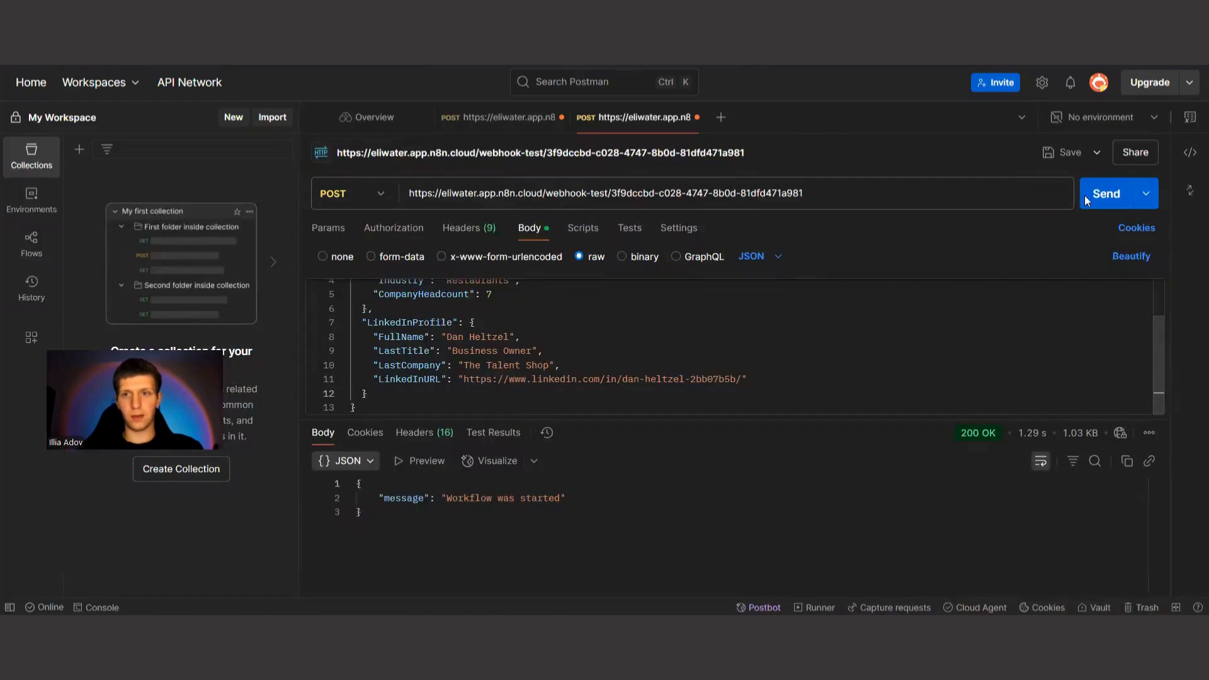
{"action": "left_click", "coordinate": [1086, 196]}
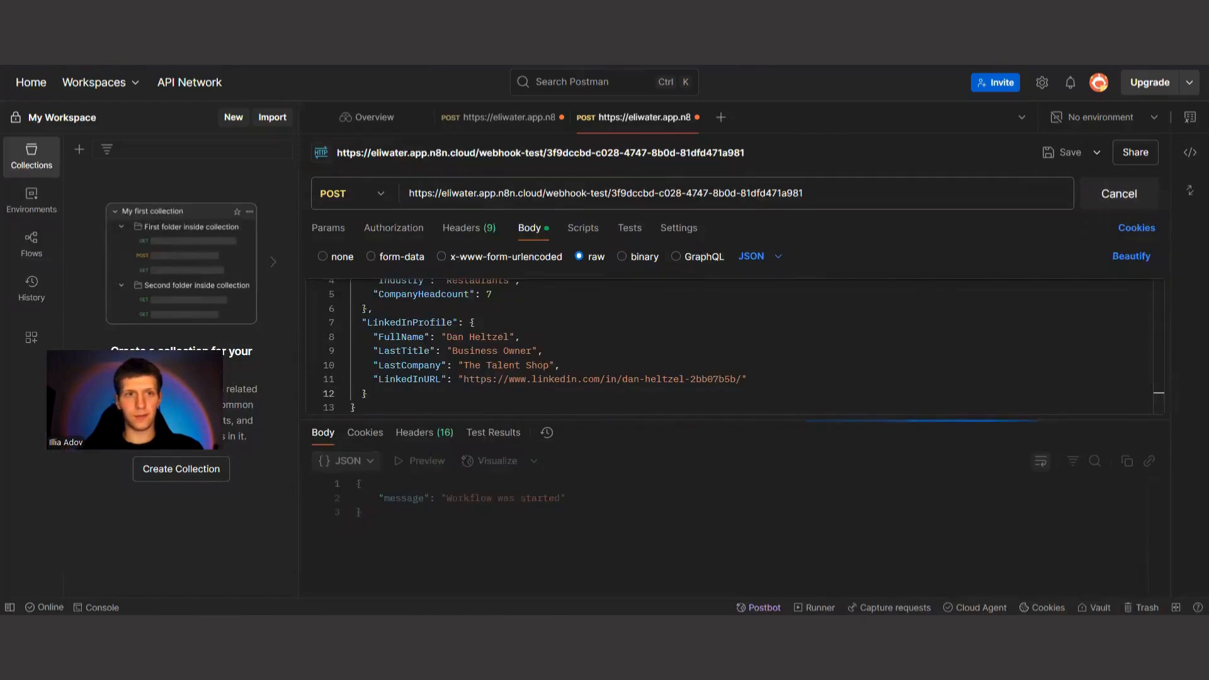
{"action": "key", "text": "alt+Tab"}
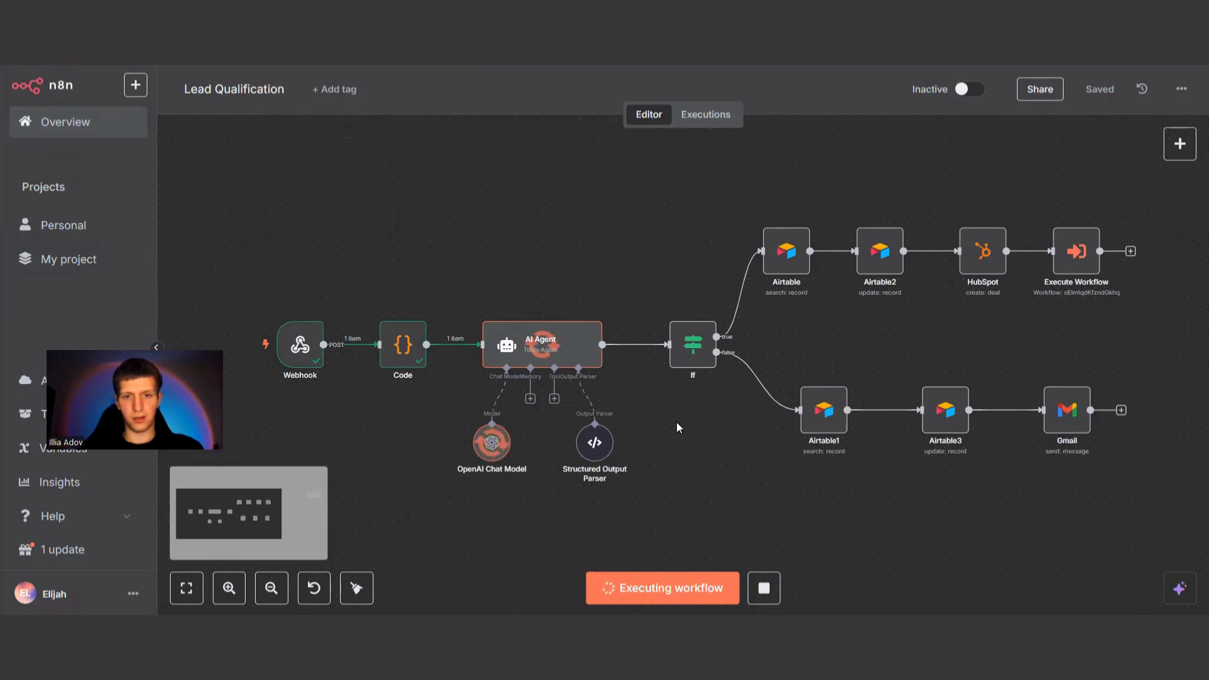
{"action": "scroll", "coordinate": [678, 420], "scroll_direction": "up", "scroll_amount": 2}
{"action": "scroll", "coordinate": [666, 403], "scroll_direction": "right", "scroll_amount": 2}
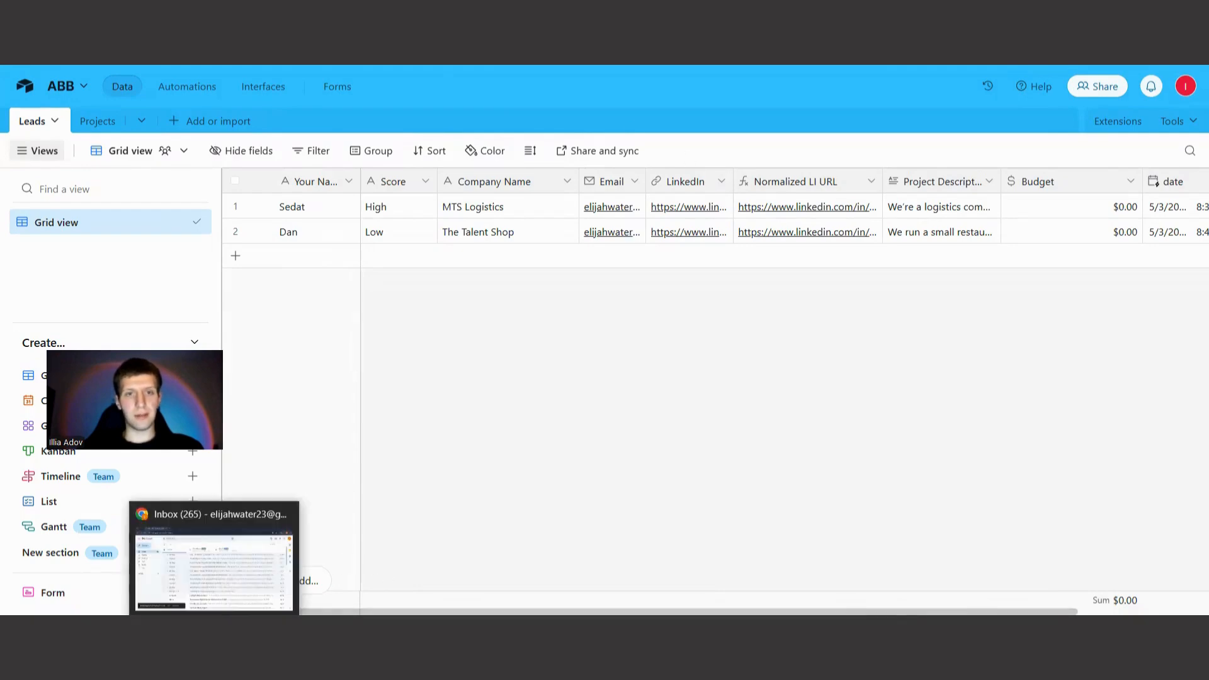
Switch to Gmail and read the email "The Talent Shop - Response to your request".
{"action": "left_click", "coordinate": [214, 555]}
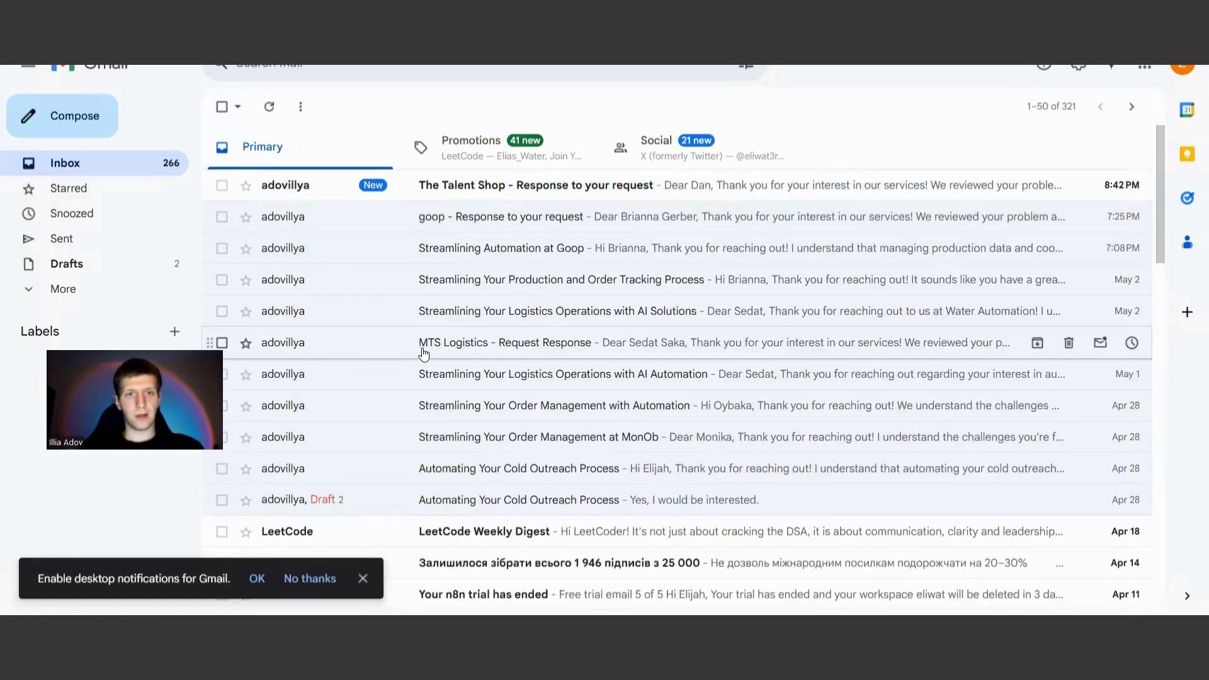
{"action": "left_click", "coordinate": [534, 190]}
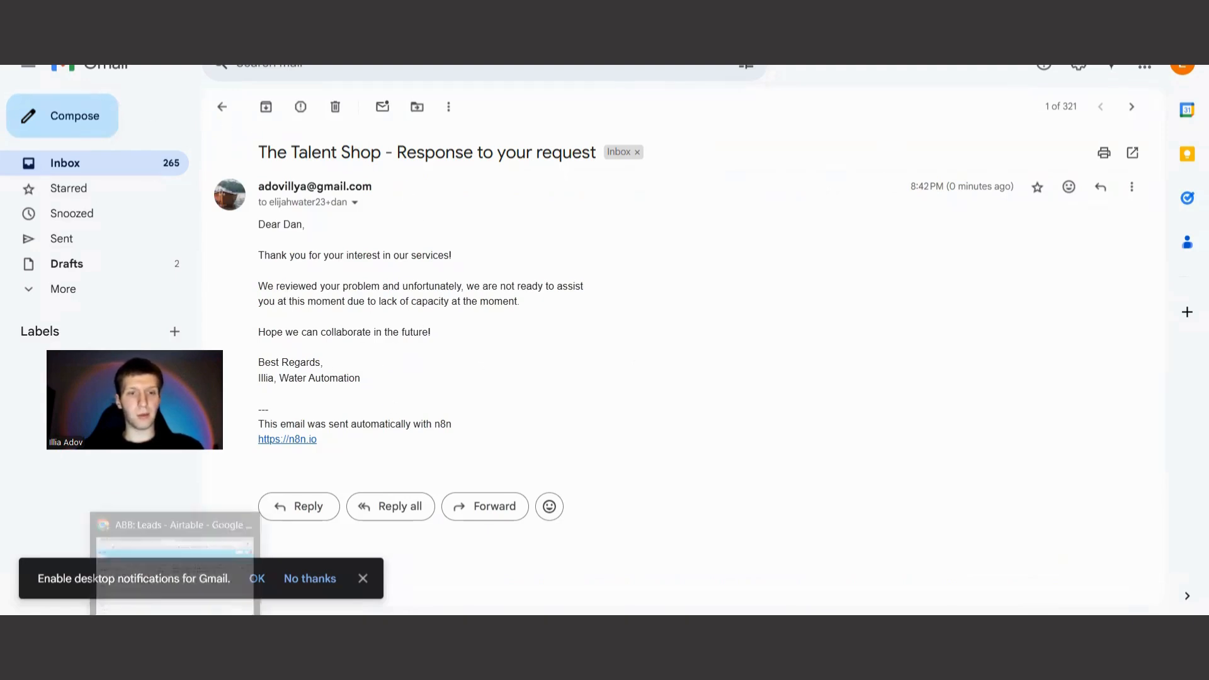
{"action": "left_click", "coordinate": [176, 636]}
Return to the Lead Qualification workflow in n8n and open its Code node.
{"action": "left_click", "coordinate": [378, 31]}
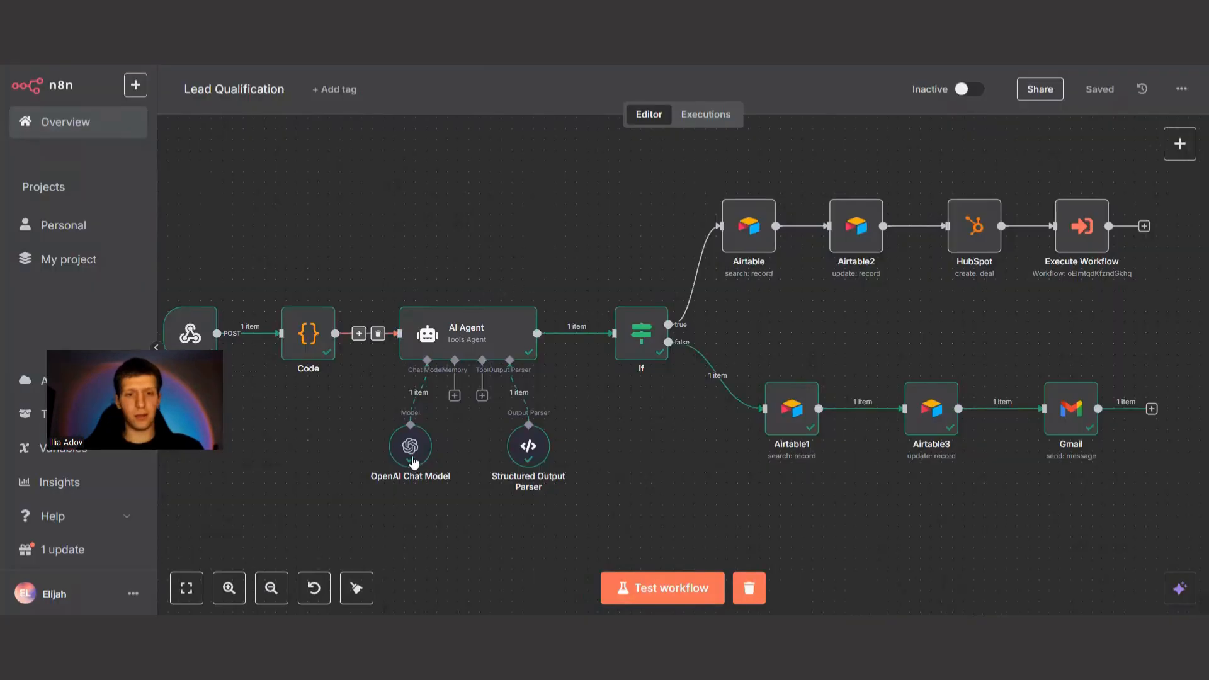
{"action": "left_click_drag", "start_coordinate": [350, 505], "coordinate": [526, 492]}
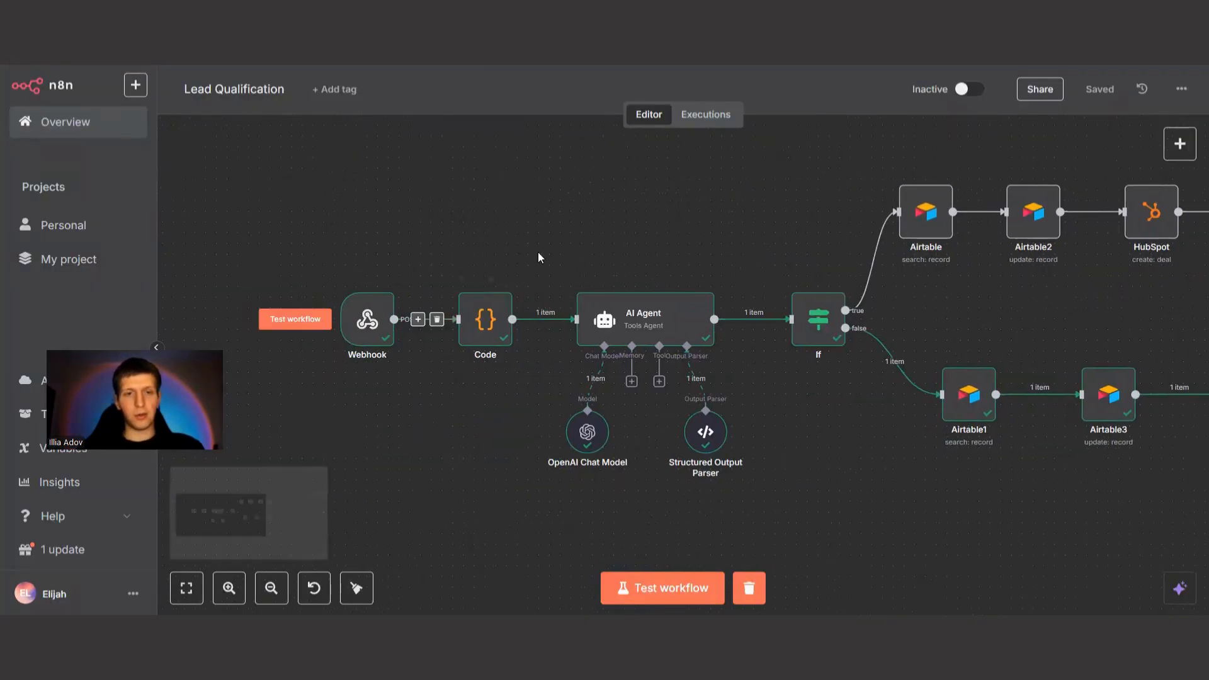
{"action": "double_click", "coordinate": [498, 317]}
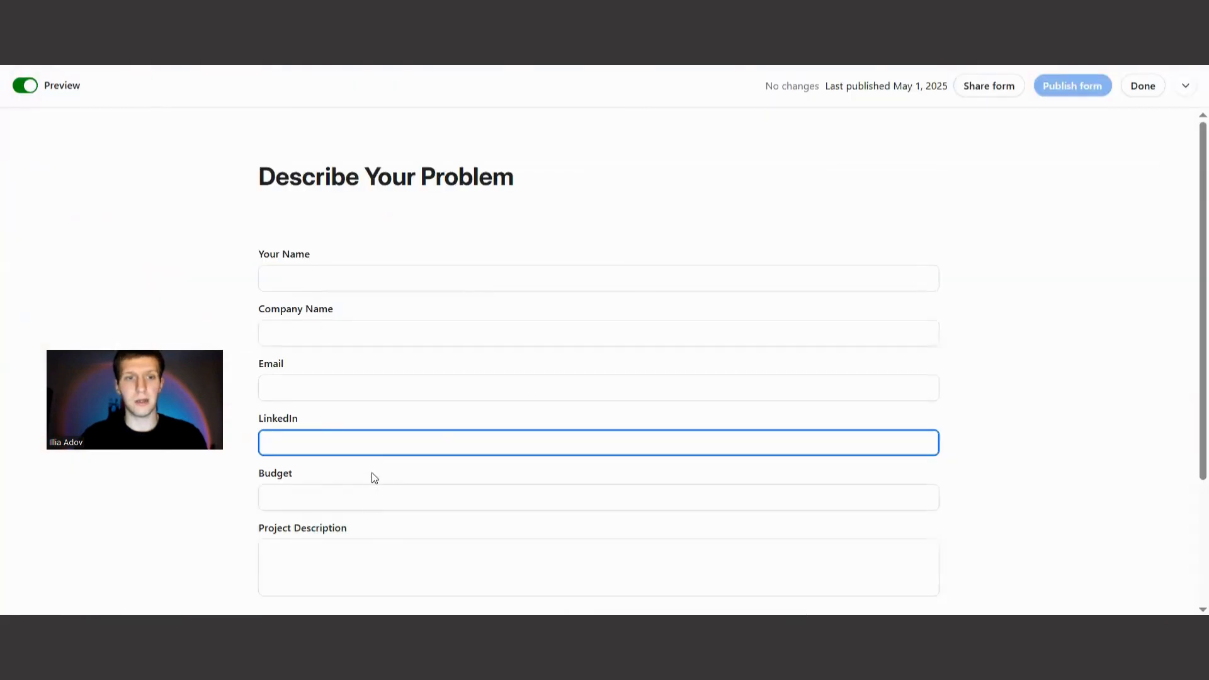
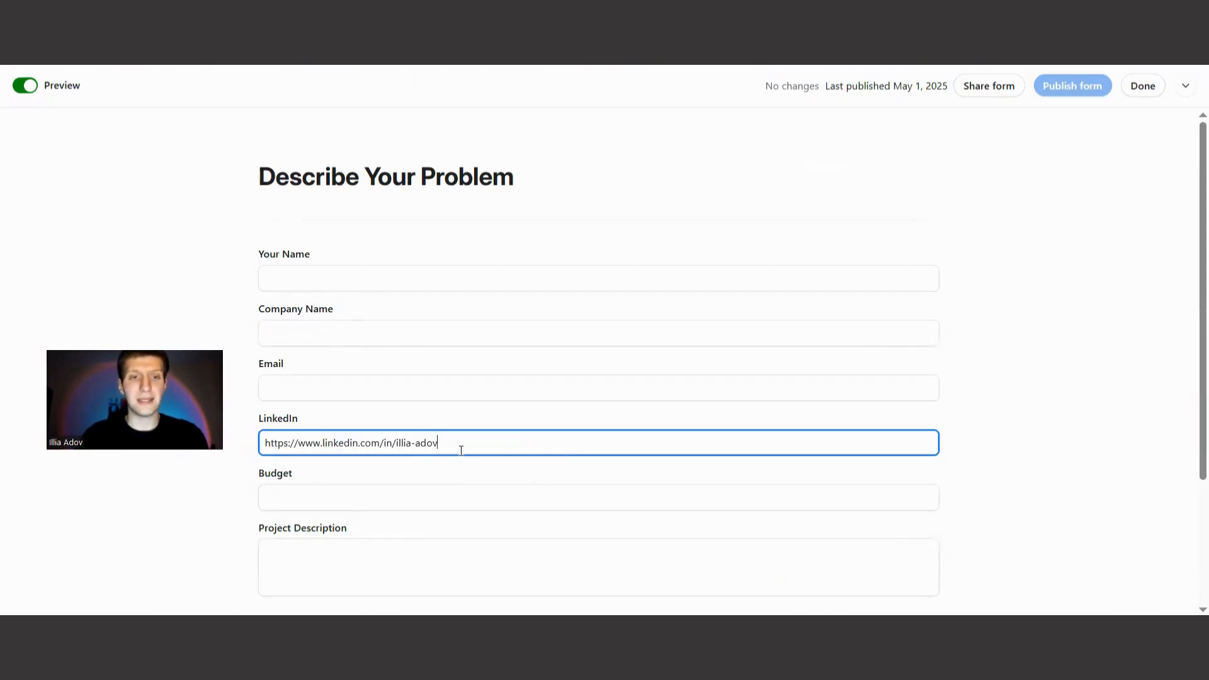
Examine the n8n Code node's JavaScript for normalizing LinkedIn URLs, along with its JSON input and output.
{"action": "left_click", "coordinate": [315, 19]}
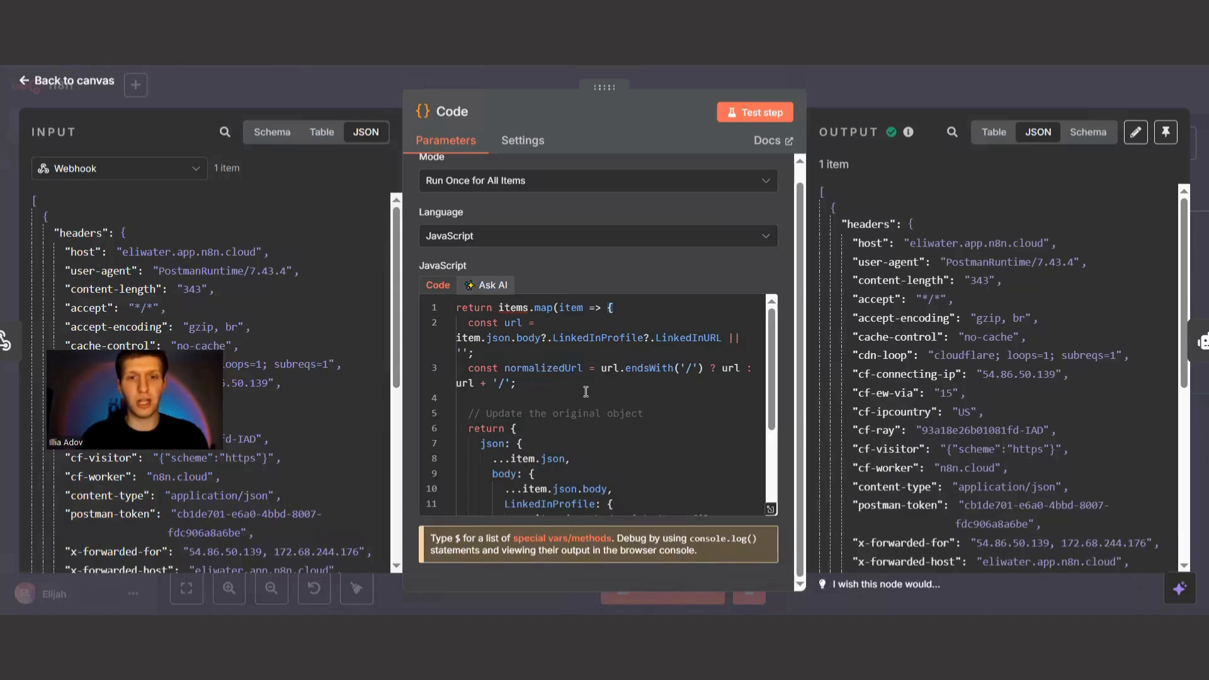
{"action": "scroll", "coordinate": [586, 392], "scroll_direction": "up", "scroll_amount": 1}
{"action": "scroll", "coordinate": [561, 384], "scroll_direction": "down", "scroll_amount": 2}
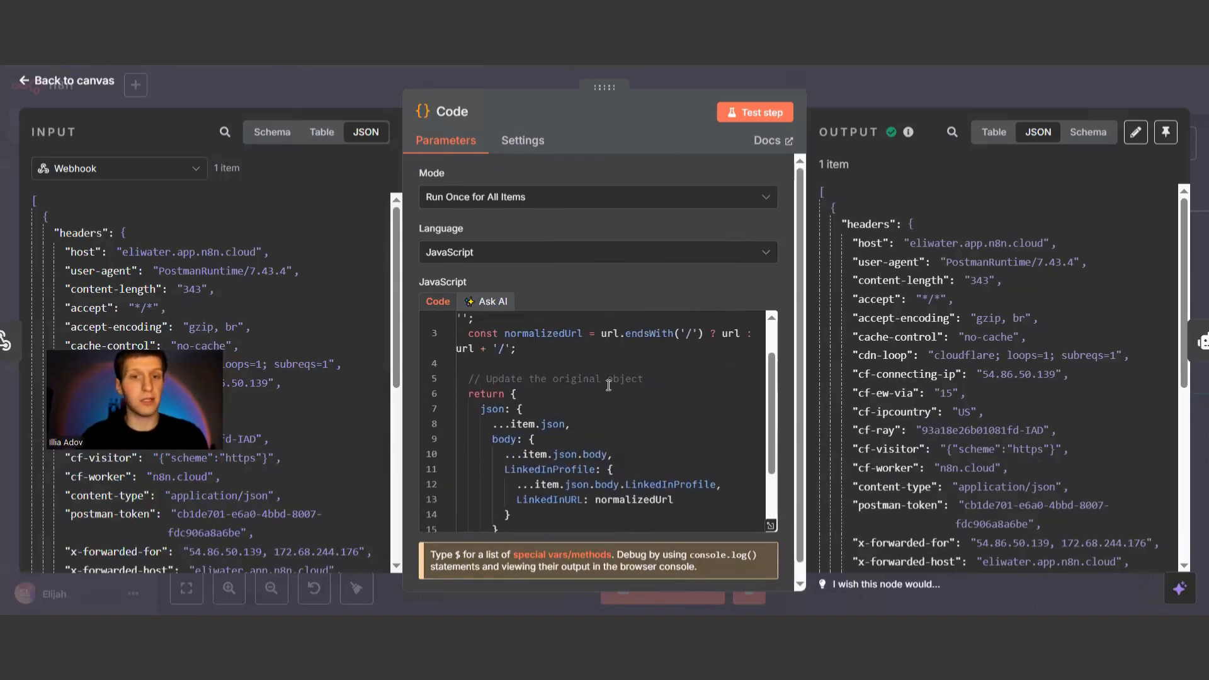
{"action": "scroll", "coordinate": [592, 472], "scroll_direction": "down", "scroll_amount": 2}
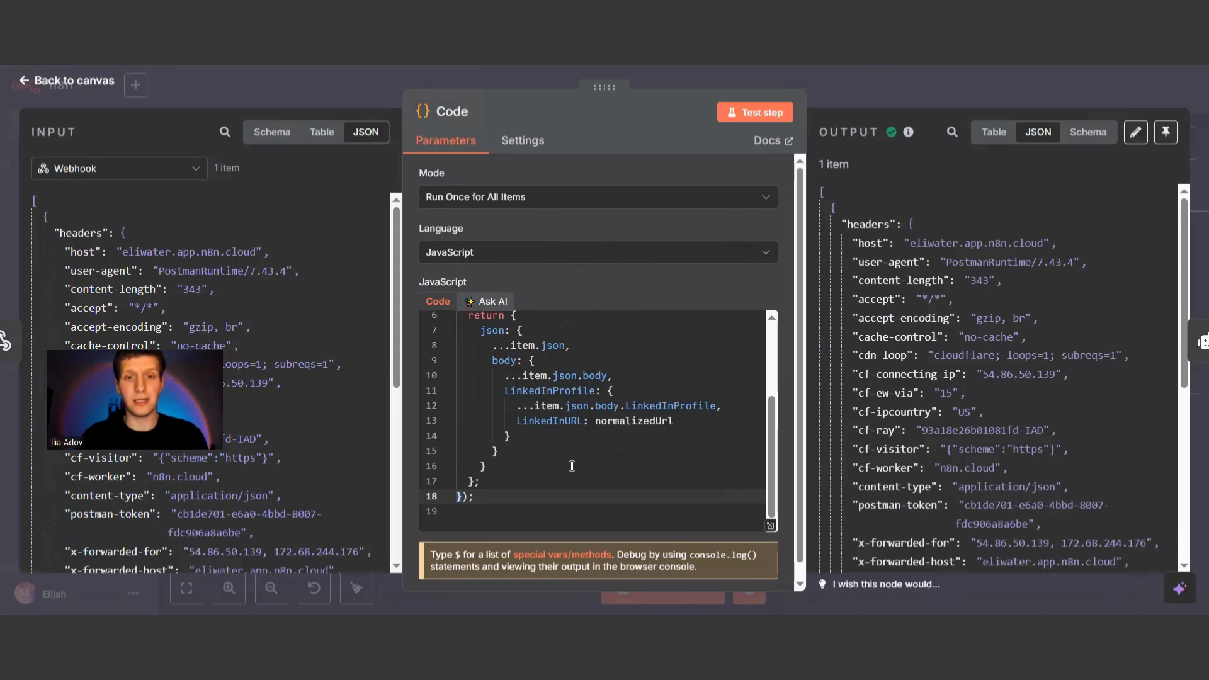
{"action": "scroll", "coordinate": [572, 466], "scroll_direction": "up", "scroll_amount": 2}
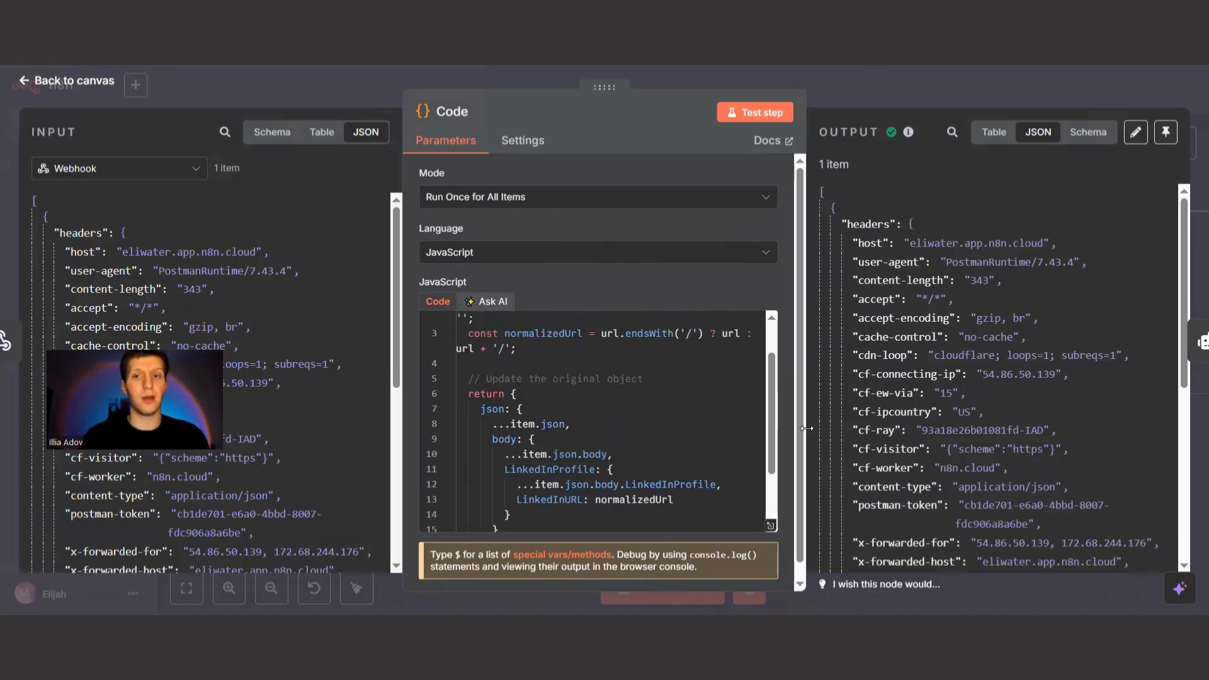
{"action": "scroll", "coordinate": [1031, 429], "scroll_direction": "down", "scroll_amount": 10}
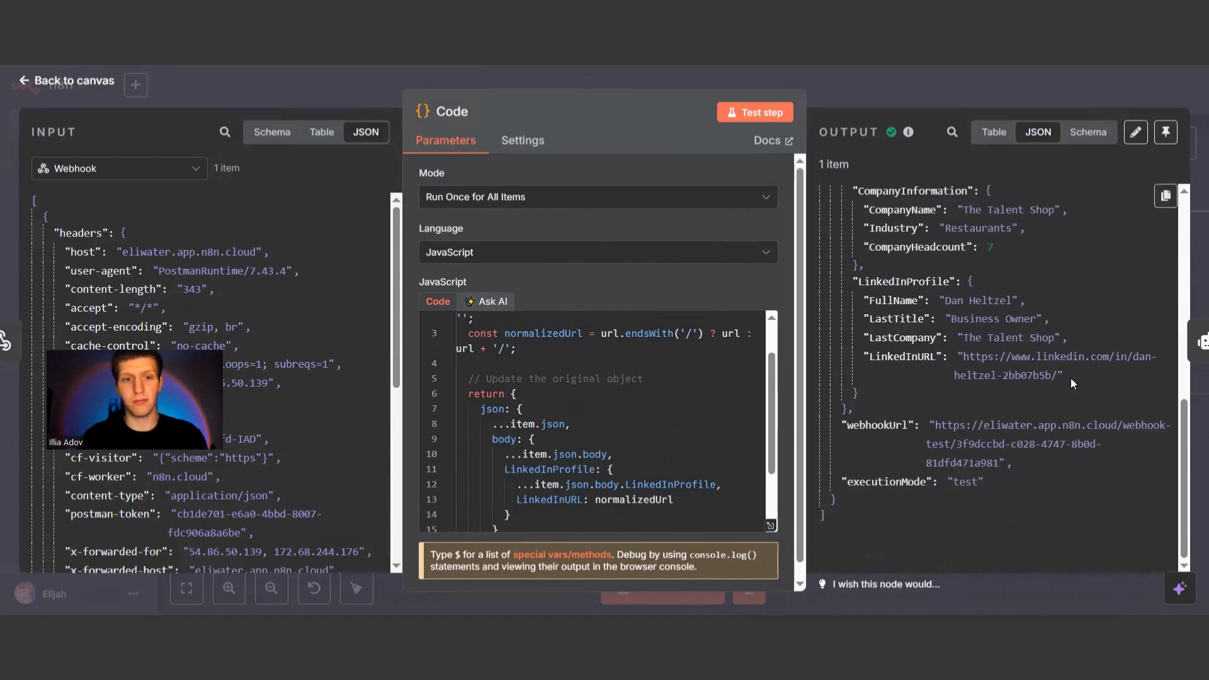
{"action": "scroll", "coordinate": [302, 450], "scroll_direction": "down", "scroll_amount": 10}
{"action": "scroll", "coordinate": [314, 470], "scroll_direction": "up", "scroll_amount": 8}
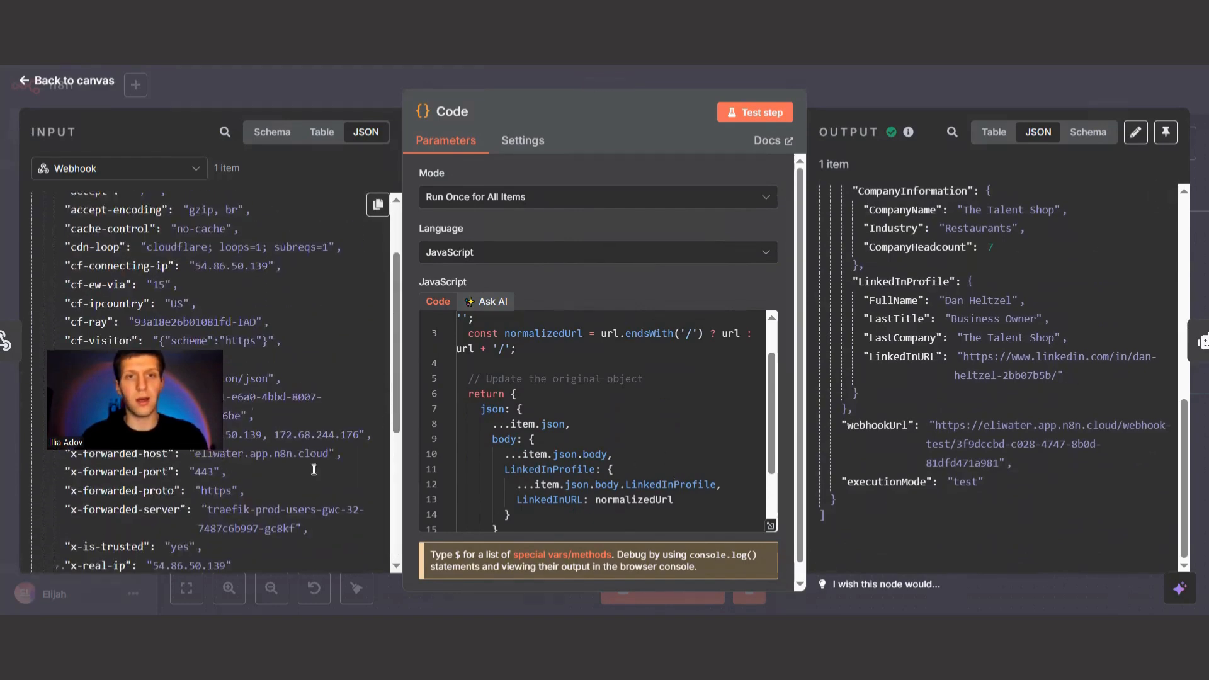
{"action": "scroll", "coordinate": [313, 469], "scroll_direction": "up", "scroll_amount": 3}
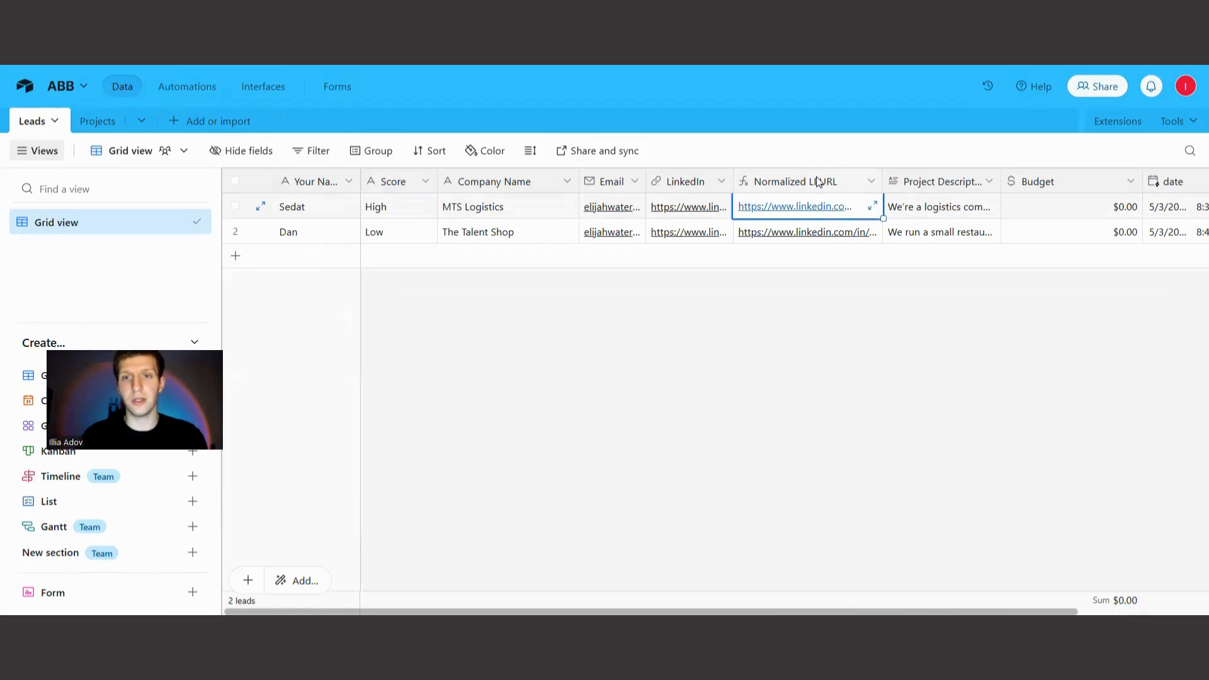
Inspect the formula of the Normalized LI URL field in Airtable's Leads table, then close the field editor without changes.
{"action": "double_click", "coordinate": [819, 182]}
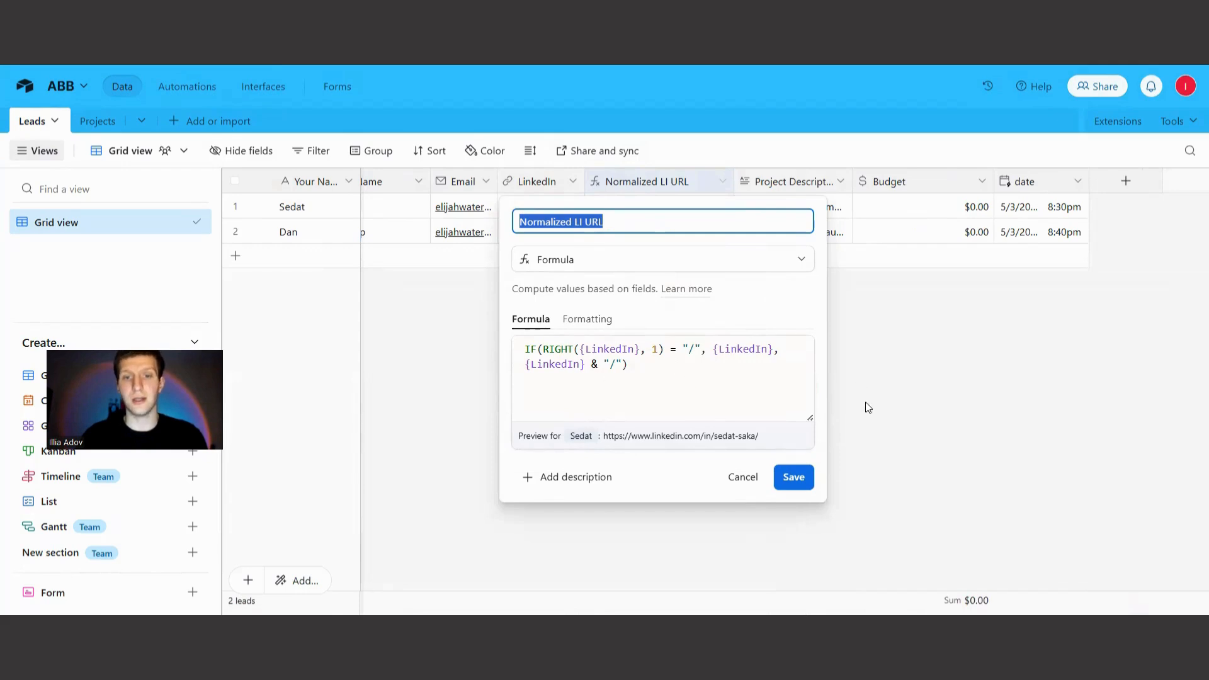
{"action": "left_click", "coordinate": [969, 423]}
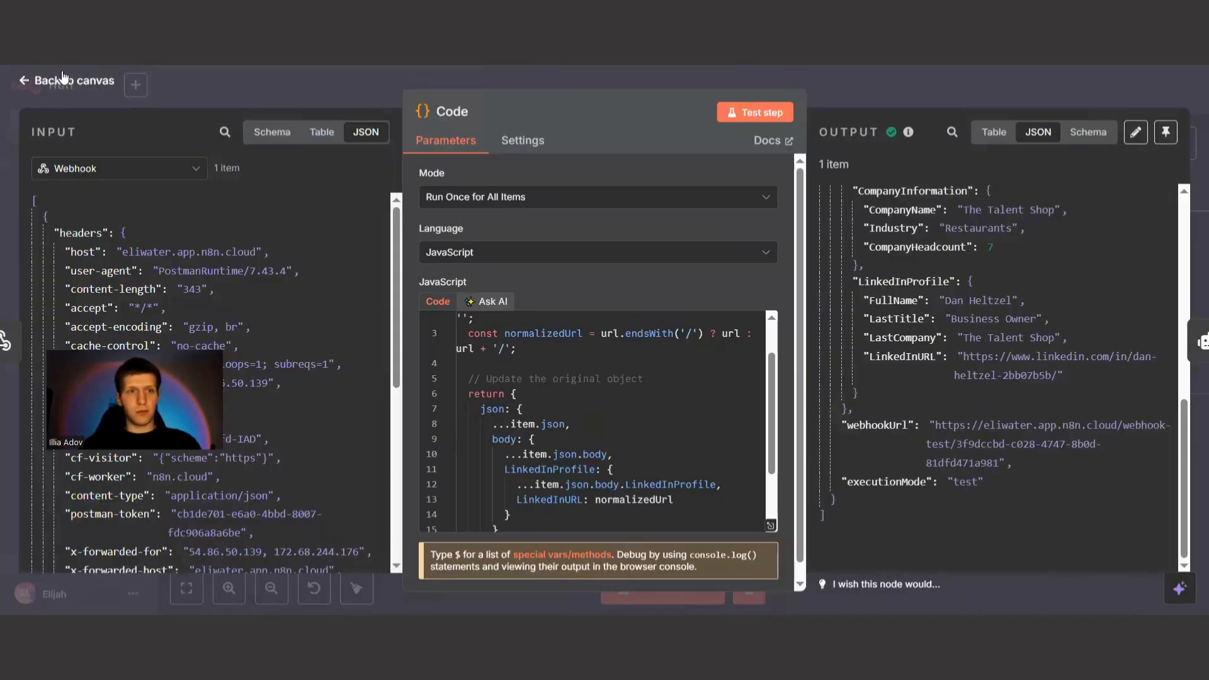
Switch to the n8n Lead Qualification workflow and check the Filter By Formula setting of the true-branch Airtable search node.
{"action": "left_click", "coordinate": [68, 85]}
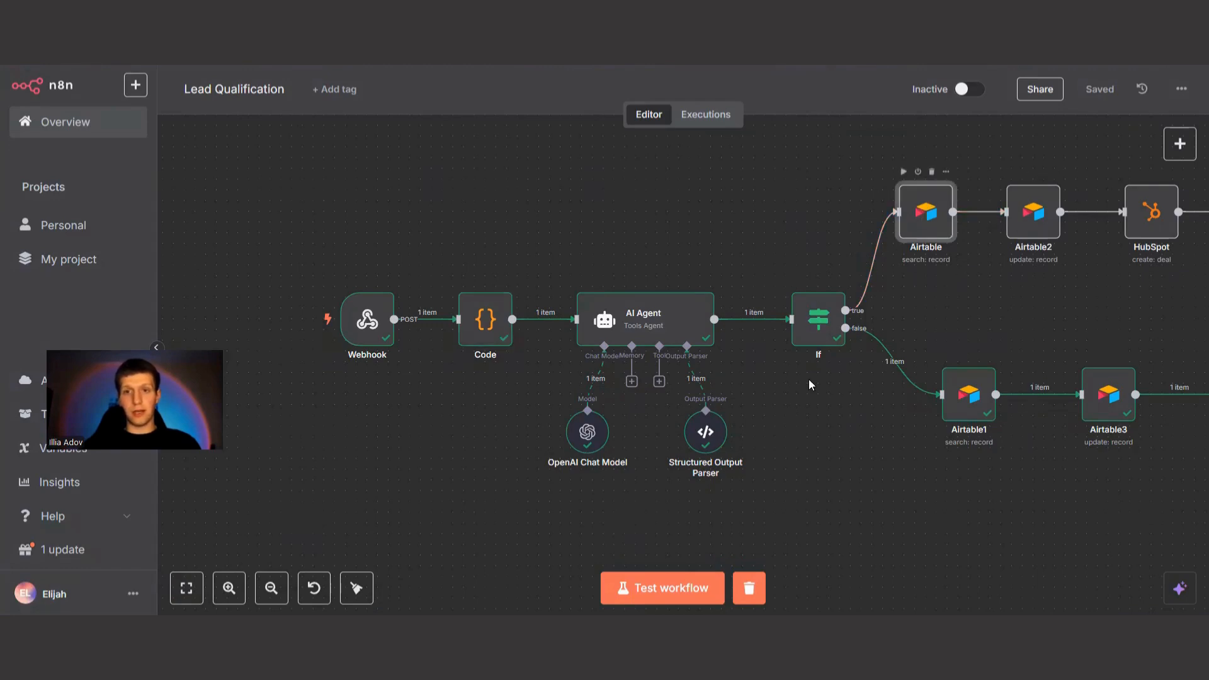
{"action": "double_click", "coordinate": [924, 211]}
{"action": "scroll", "coordinate": [581, 376], "scroll_direction": "down", "scroll_amount": 3}
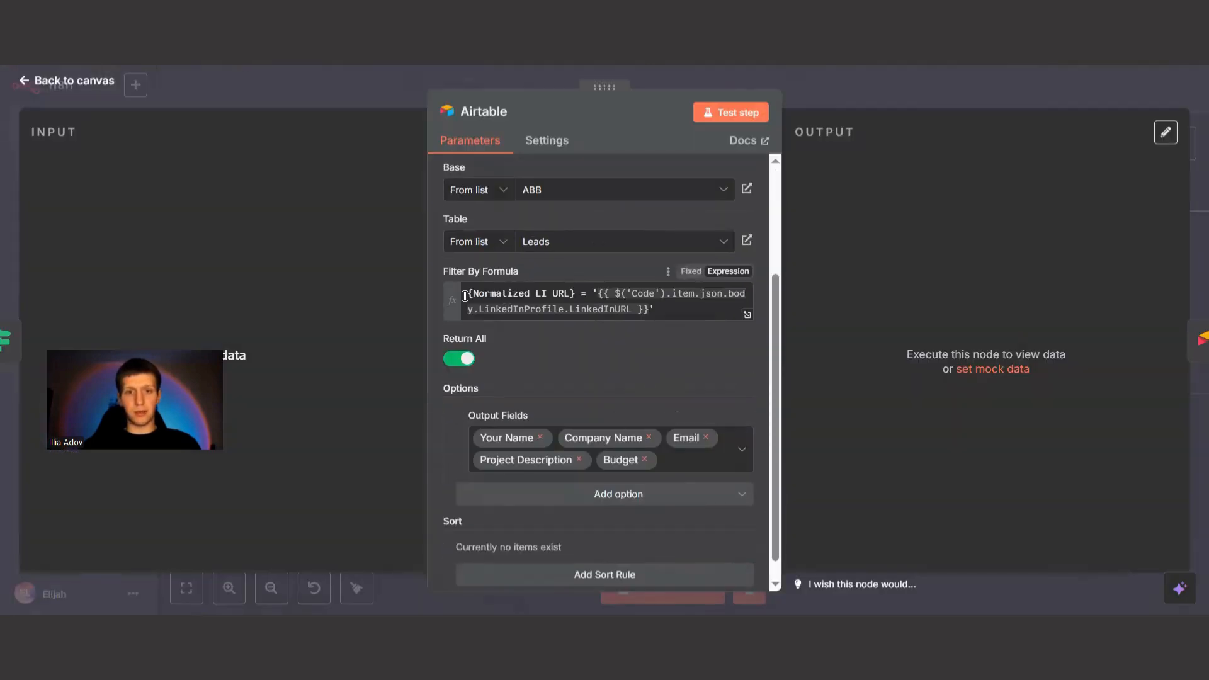
{"action": "key", "text": "Escape"}
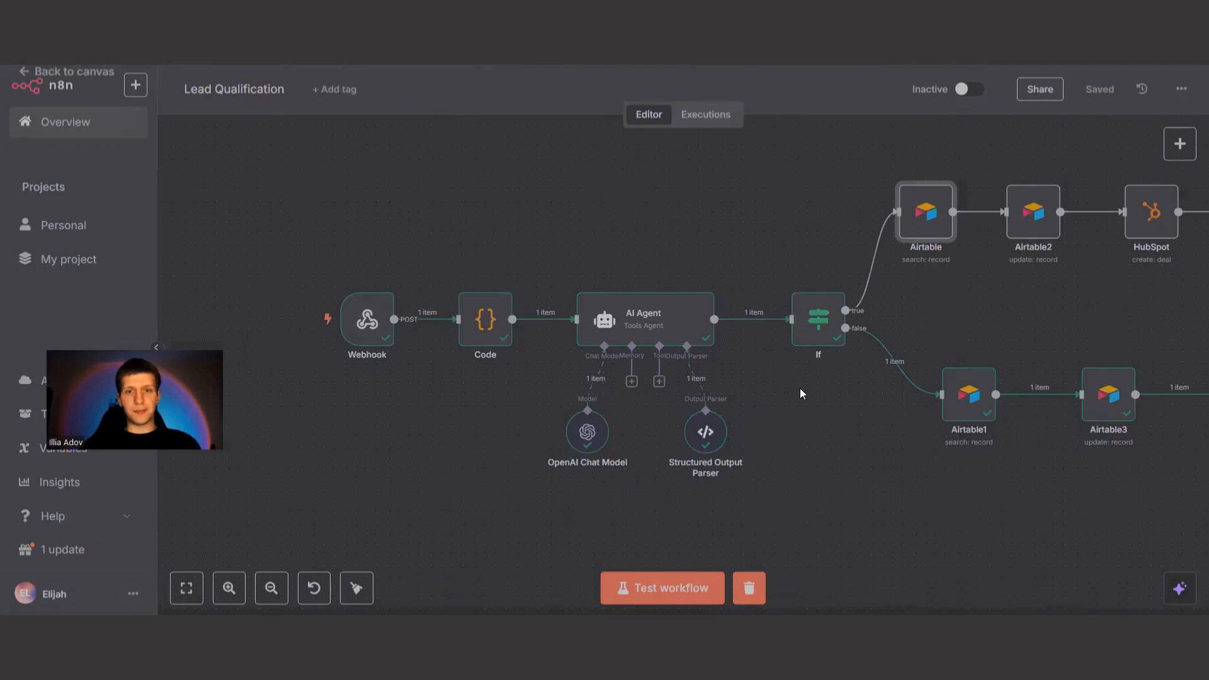
Open the AI Agent node, widen its parameters area and read the user prompt's person and company fields.
{"action": "double_click", "coordinate": [638, 320]}
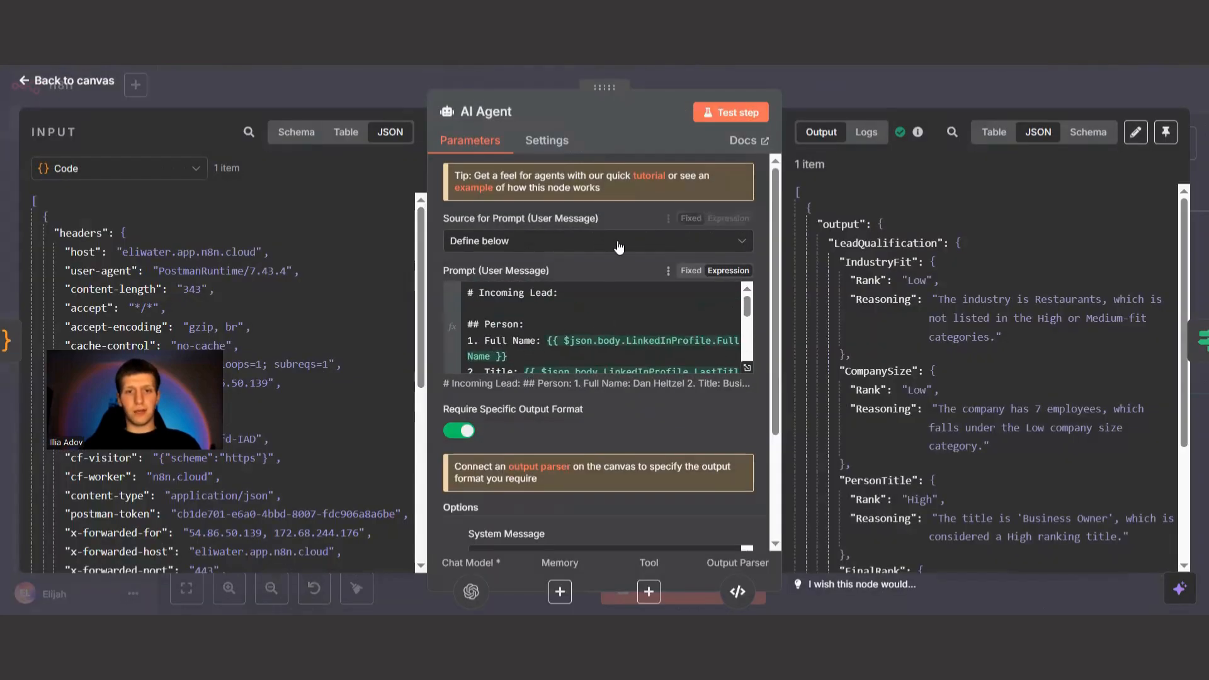
{"action": "left_click_drag", "start_coordinate": [424, 252], "coordinate": [222, 252]}
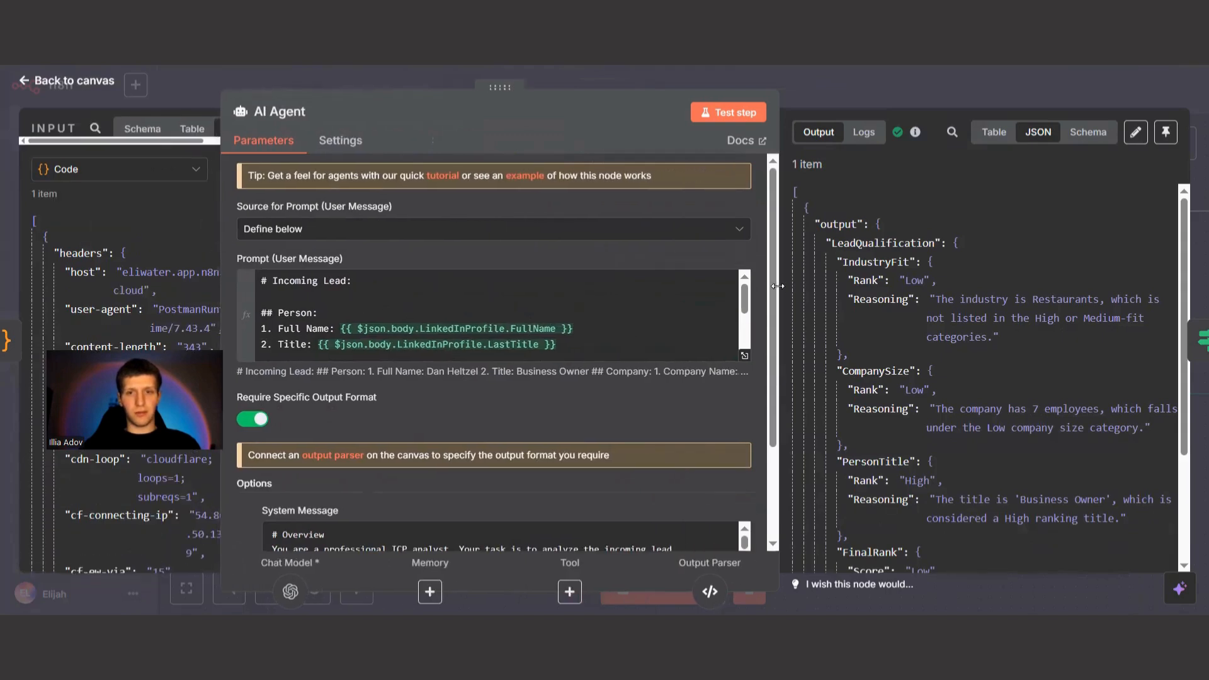
{"action": "left_click_drag", "start_coordinate": [780, 296], "coordinate": [889, 296]}
{"action": "scroll", "coordinate": [359, 301], "scroll_direction": "down", "scroll_amount": 2}
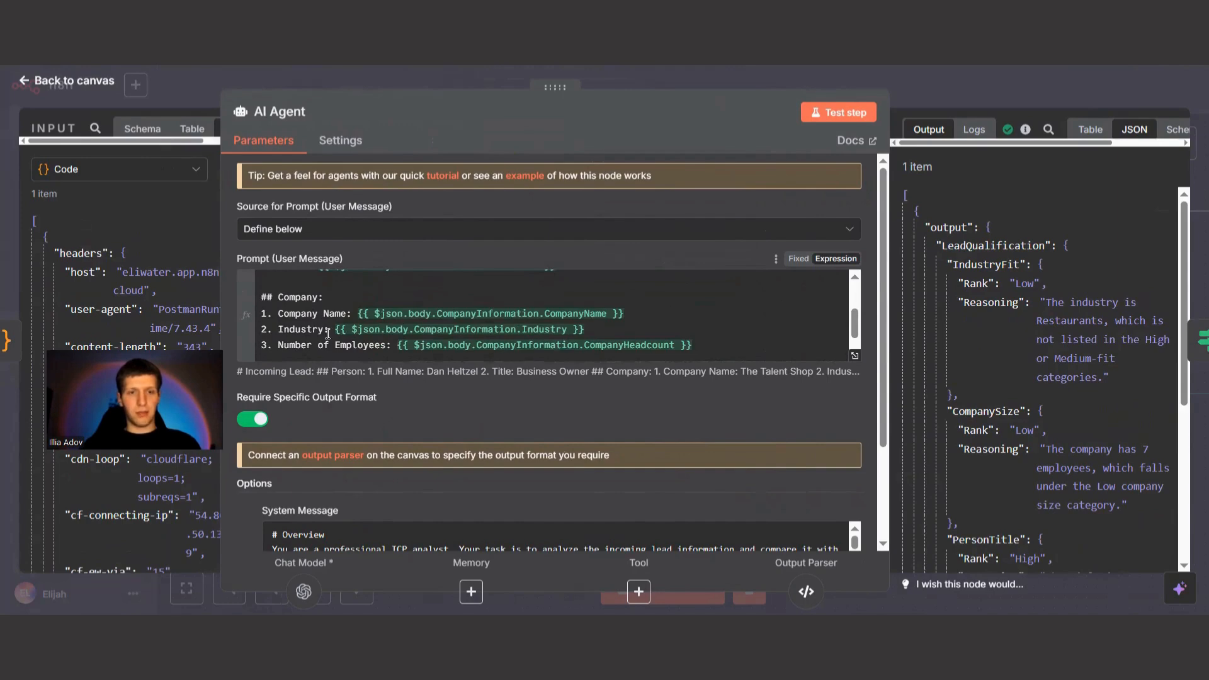
{"action": "scroll", "coordinate": [361, 332], "scroll_direction": "down", "scroll_amount": 1}
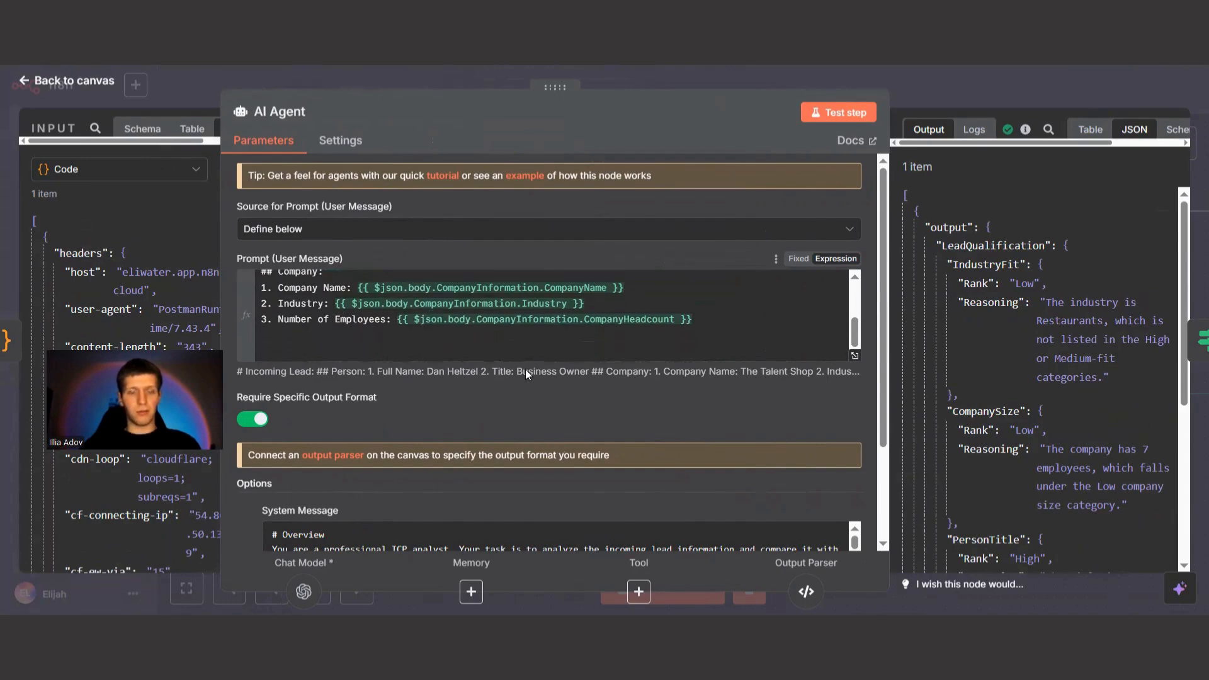
Review the AI Agent's system message with its ICP and ranking rules, plus its JSON output, and return to the canvas.
{"action": "scroll", "coordinate": [528, 378], "scroll_direction": "down", "scroll_amount": 1}
{"action": "scroll", "coordinate": [530, 381], "scroll_direction": "down", "scroll_amount": 3}
{"action": "scroll", "coordinate": [688, 459], "scroll_direction": "down", "scroll_amount": 3}
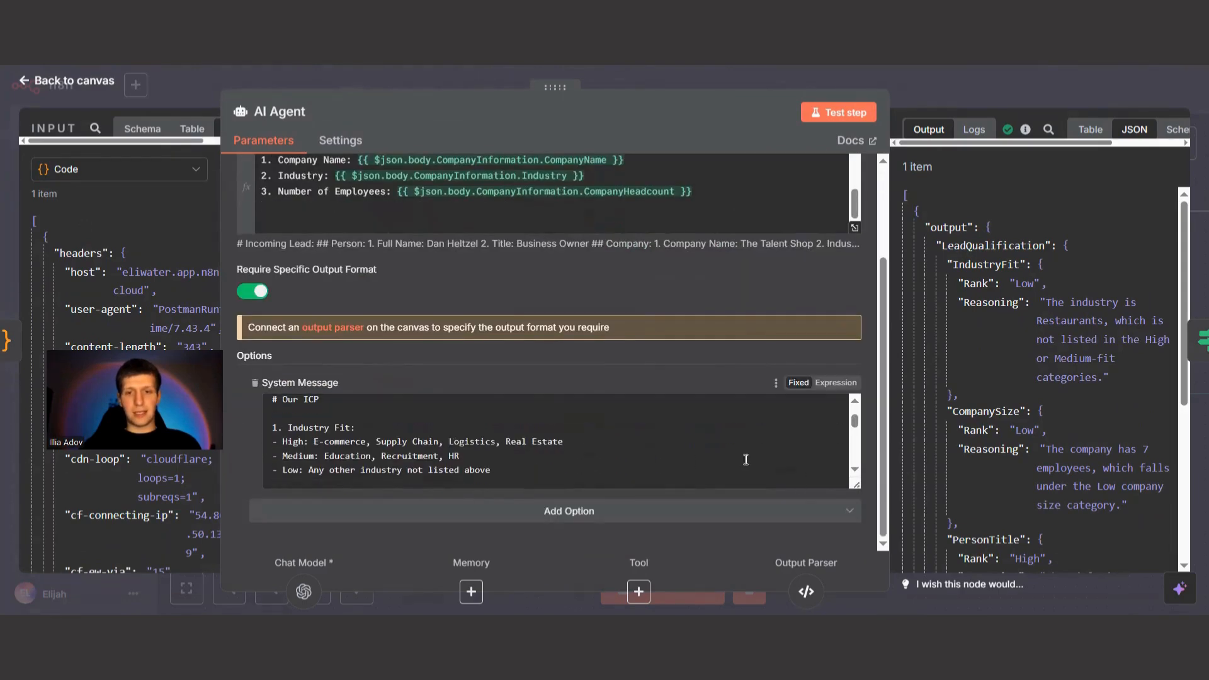
{"action": "scroll", "coordinate": [582, 452], "scroll_direction": "down", "scroll_amount": 3}
{"action": "scroll", "coordinate": [582, 453], "scroll_direction": "down", "scroll_amount": 3}
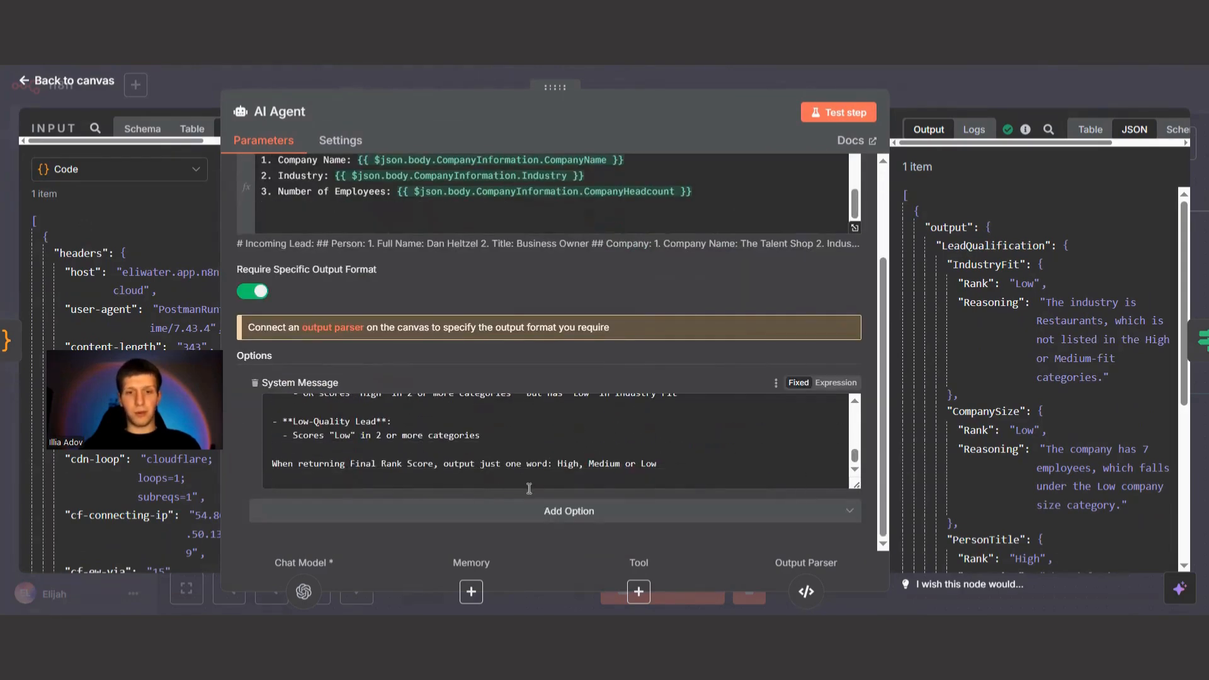
{"action": "scroll", "coordinate": [693, 472], "scroll_direction": "up", "scroll_amount": 4}
{"action": "scroll", "coordinate": [718, 477], "scroll_direction": "up", "scroll_amount": 5}
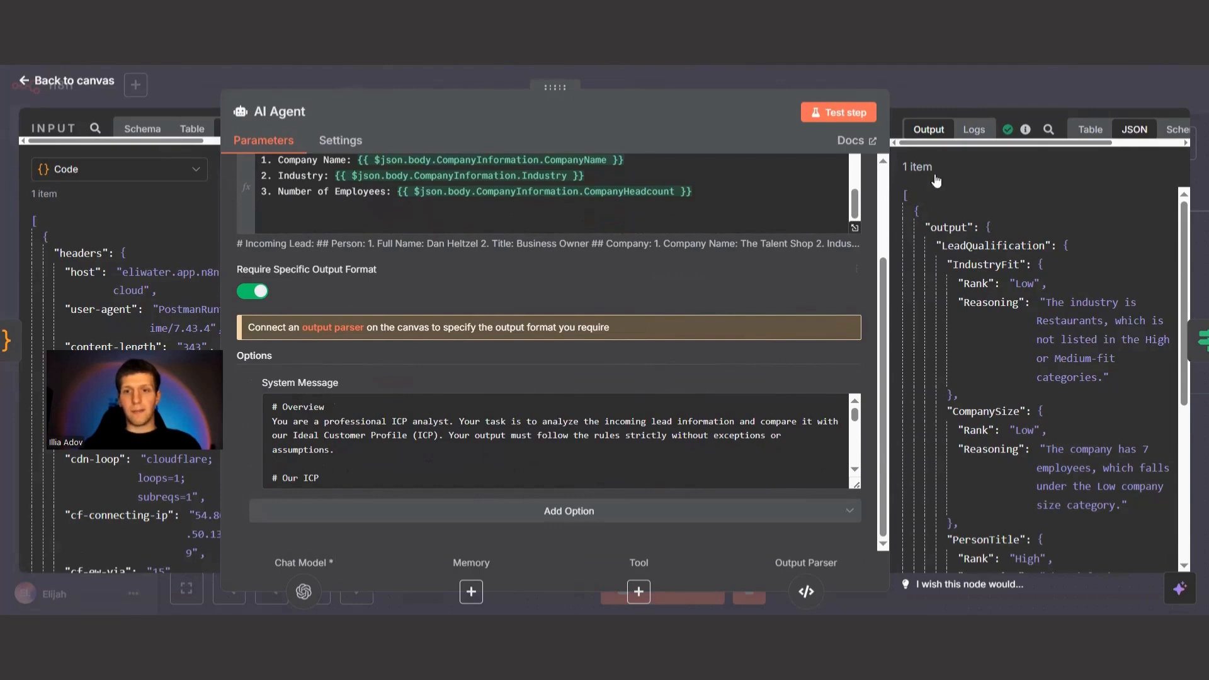
{"action": "scroll", "coordinate": [1056, 346], "scroll_direction": "down", "scroll_amount": 5}
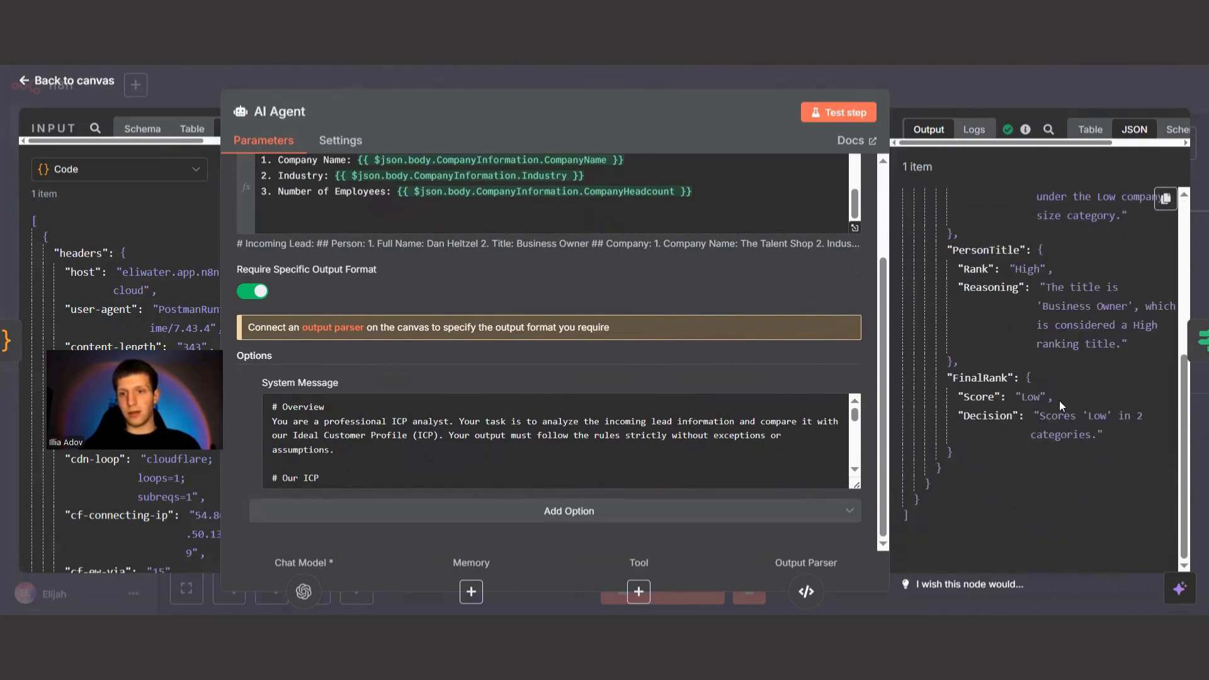
{"action": "left_click", "coordinate": [86, 80]}
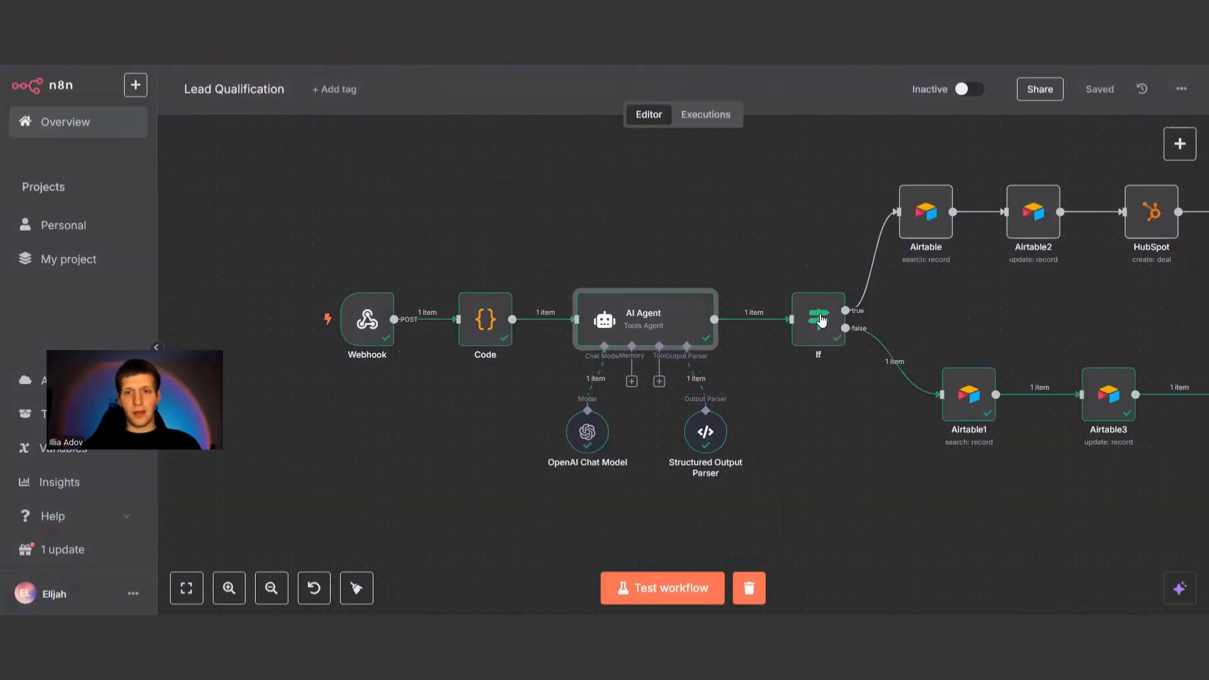
Inspect the If node's High or Medium score conditions and compare its True Branch and False Branch outputs.
{"action": "double_click", "coordinate": [827, 319]}
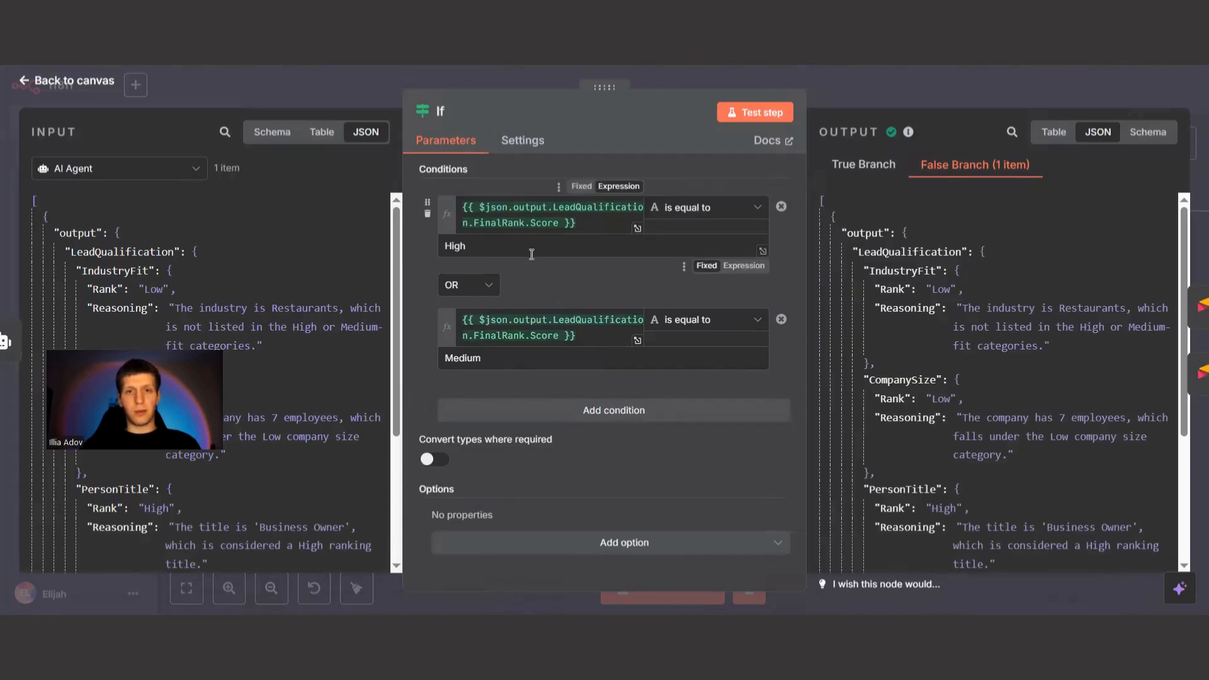
{"action": "left_click", "coordinate": [850, 171]}
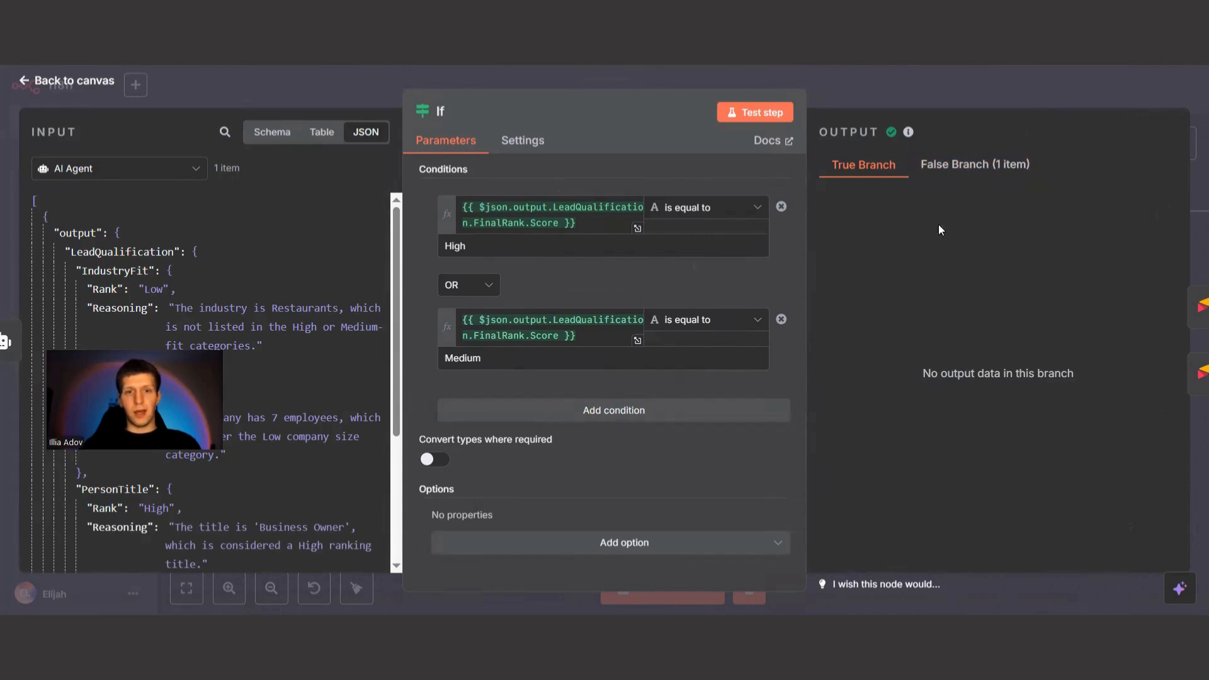
{"action": "left_click", "coordinate": [969, 177]}
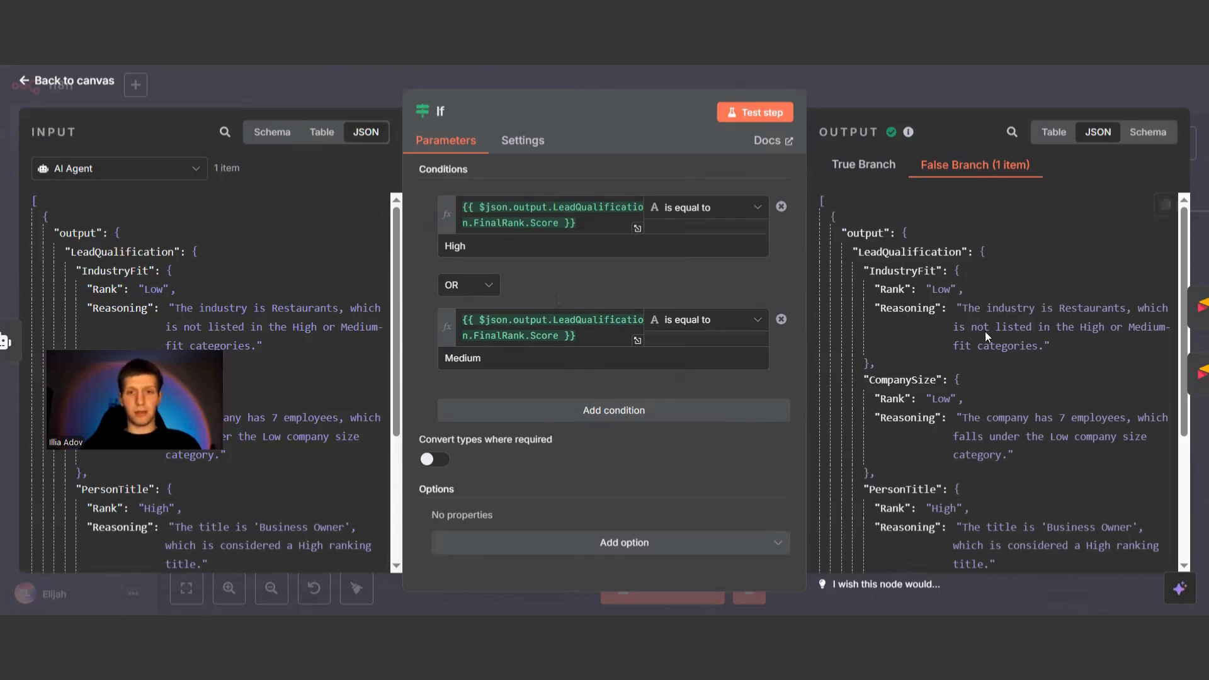
{"action": "scroll", "coordinate": [1137, 277], "scroll_direction": "down", "scroll_amount": 3}
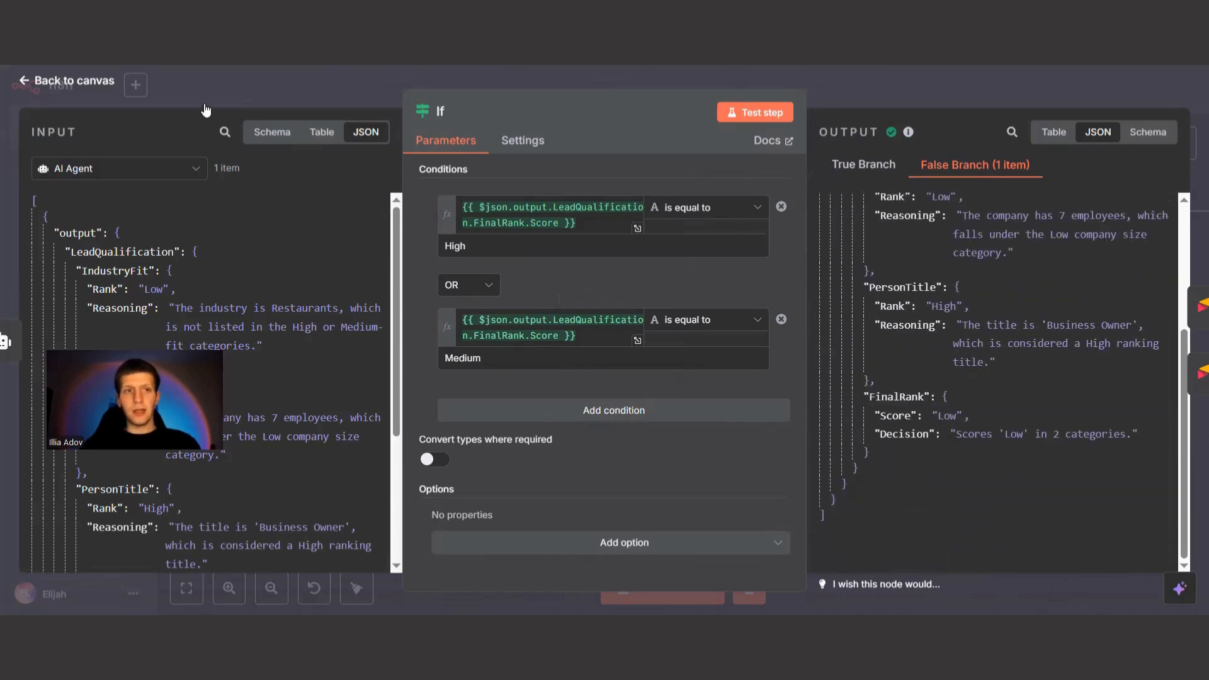
{"action": "key", "text": "Escape"}
Inspect the Airtable1 search node's base, table, filter formula and output fields, and return to the canvas.
{"action": "left_click", "coordinate": [968, 407]}
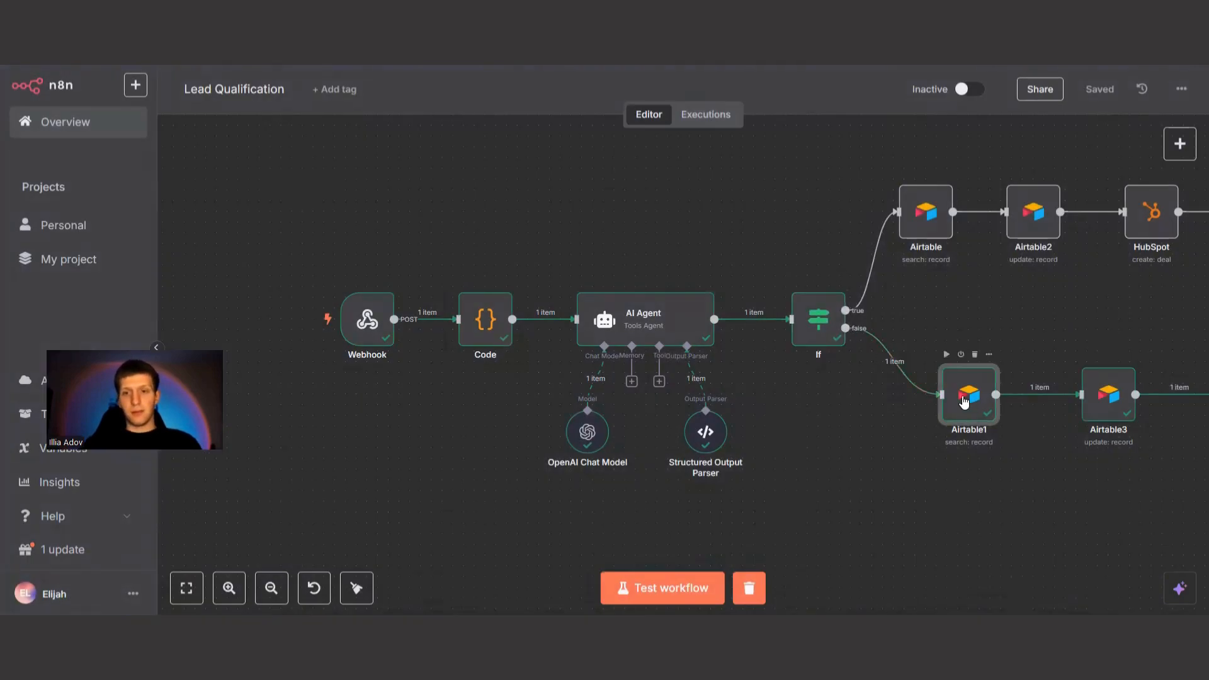
{"action": "key", "text": "Return"}
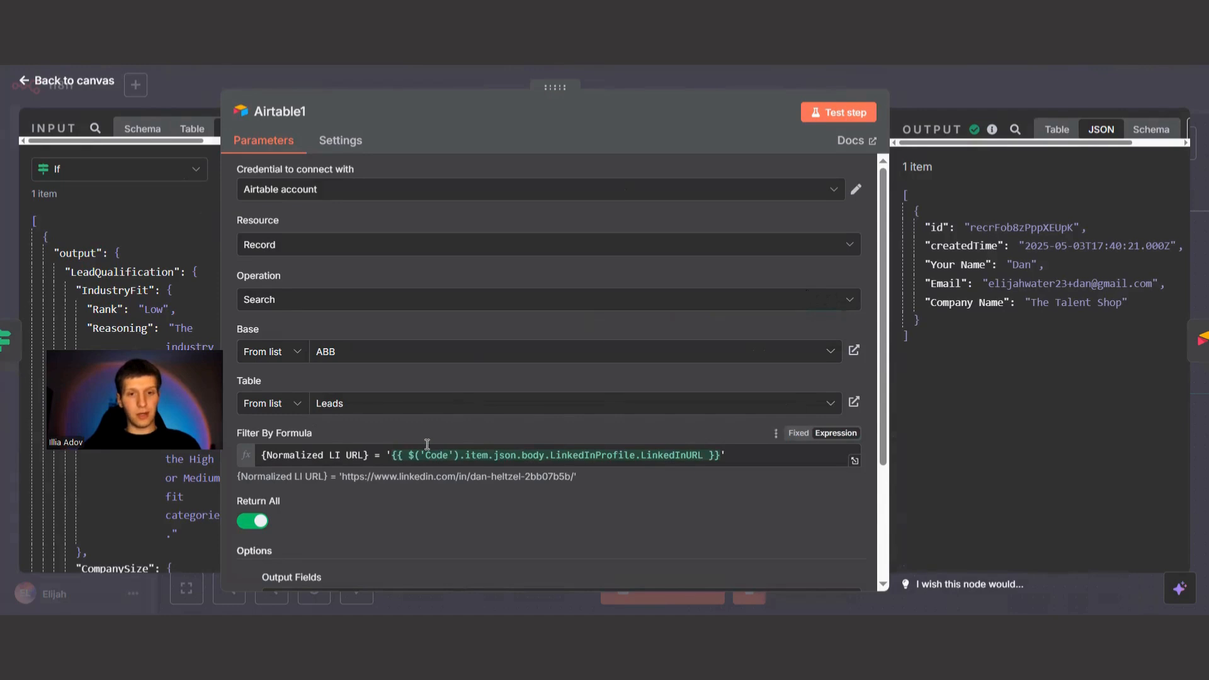
{"action": "scroll", "coordinate": [716, 549], "scroll_direction": "down", "scroll_amount": 3}
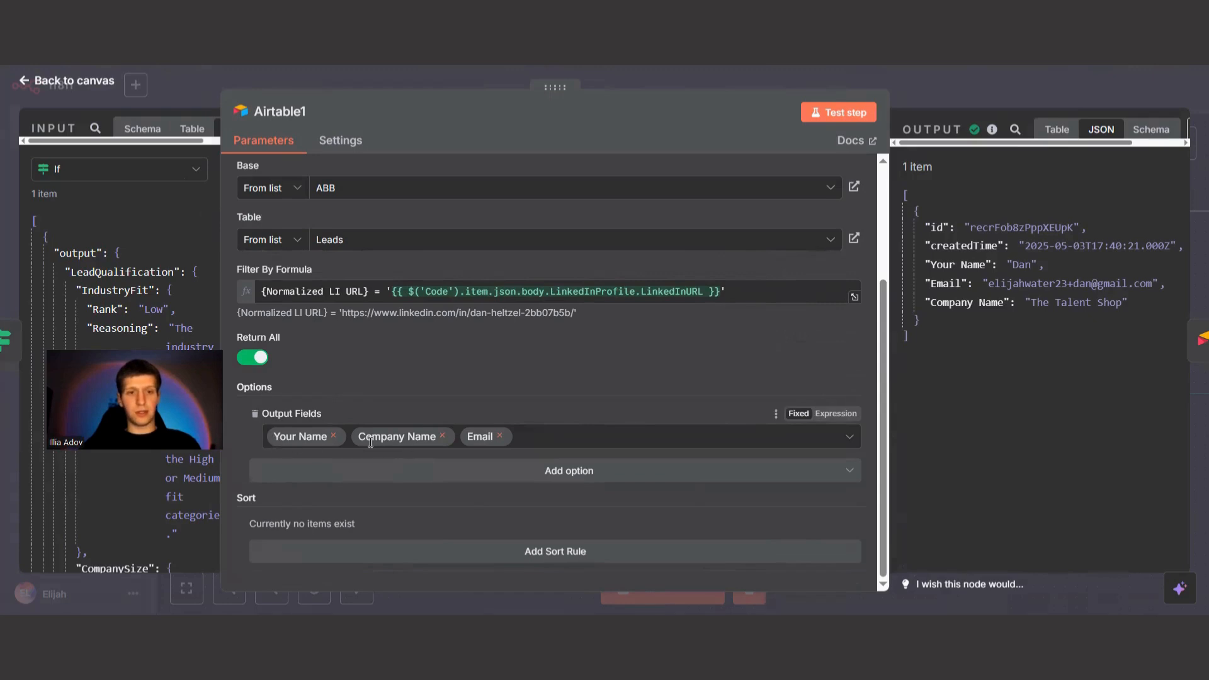
{"action": "left_click", "coordinate": [74, 81]}
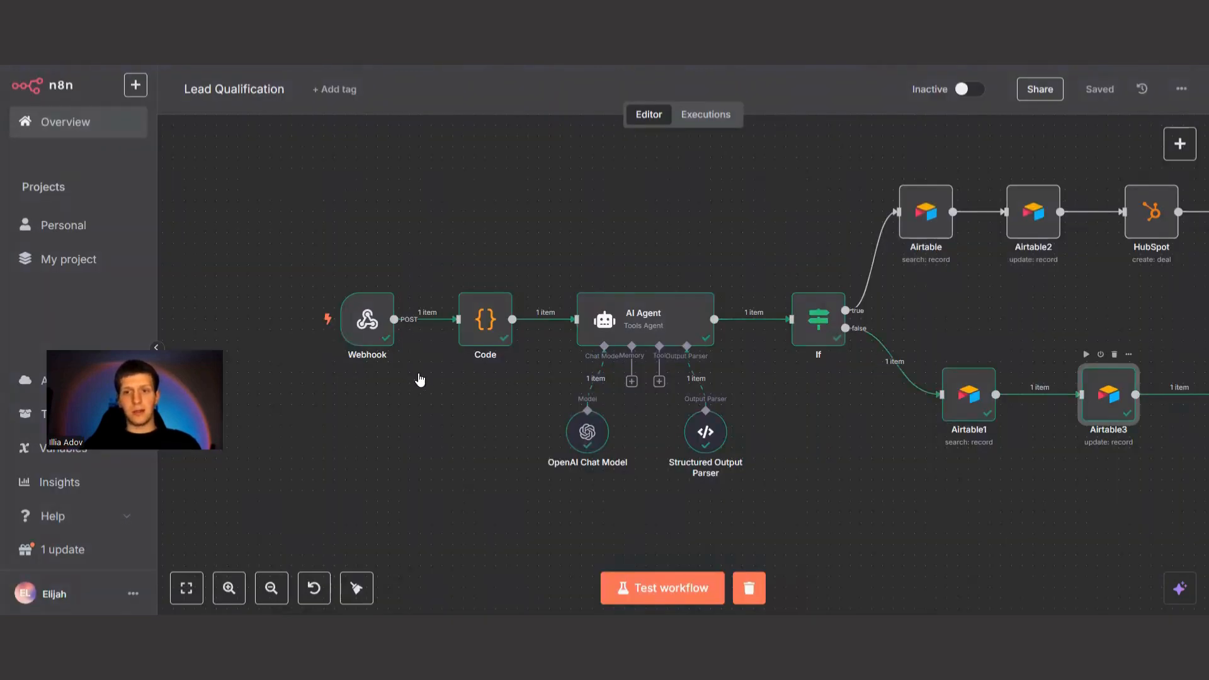
Inspect the Airtable3 update node's record id mapping and Score expression, and return to the canvas.
{"action": "key", "text": "Return"}
{"action": "scroll", "coordinate": [484, 323], "scroll_direction": "down", "scroll_amount": 6}
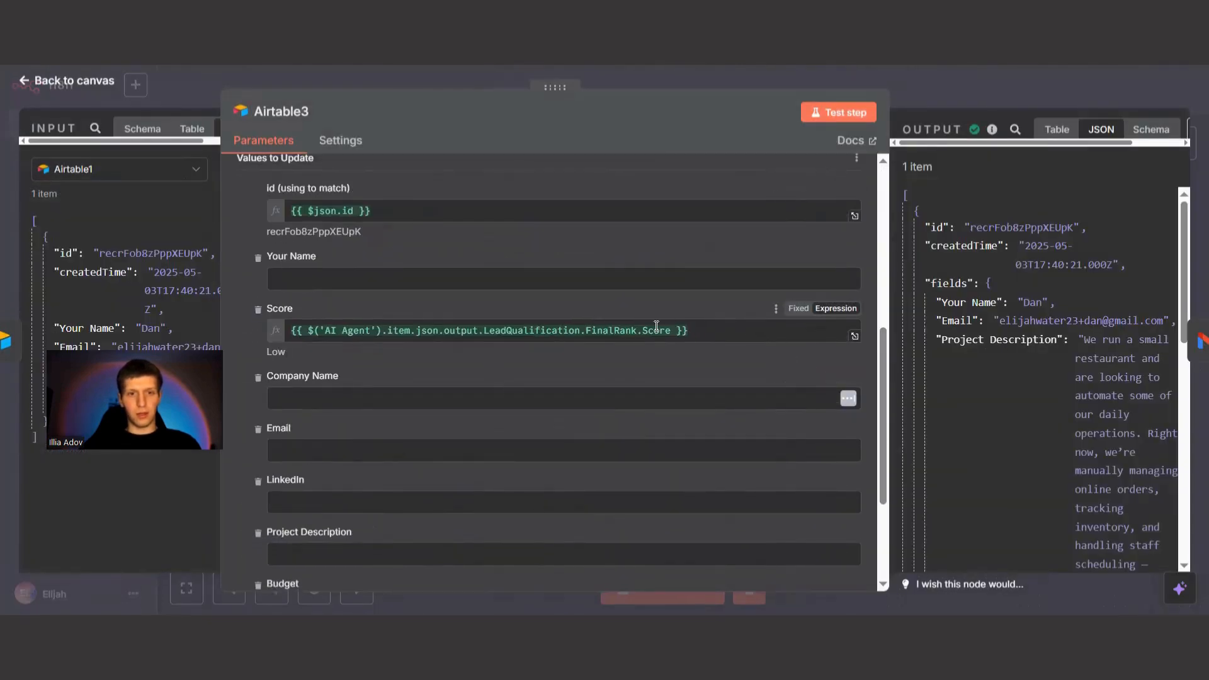
{"action": "left_click", "coordinate": [657, 325]}
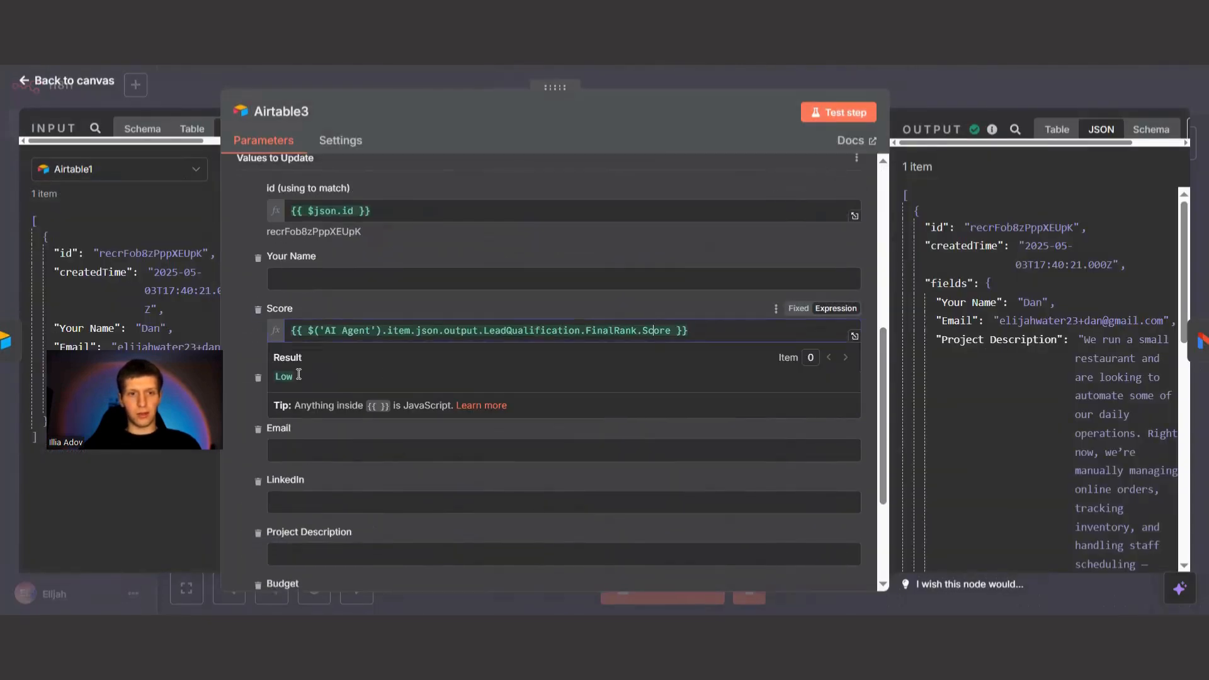
{"action": "left_click", "coordinate": [360, 232]}
{"action": "left_click", "coordinate": [69, 80]}
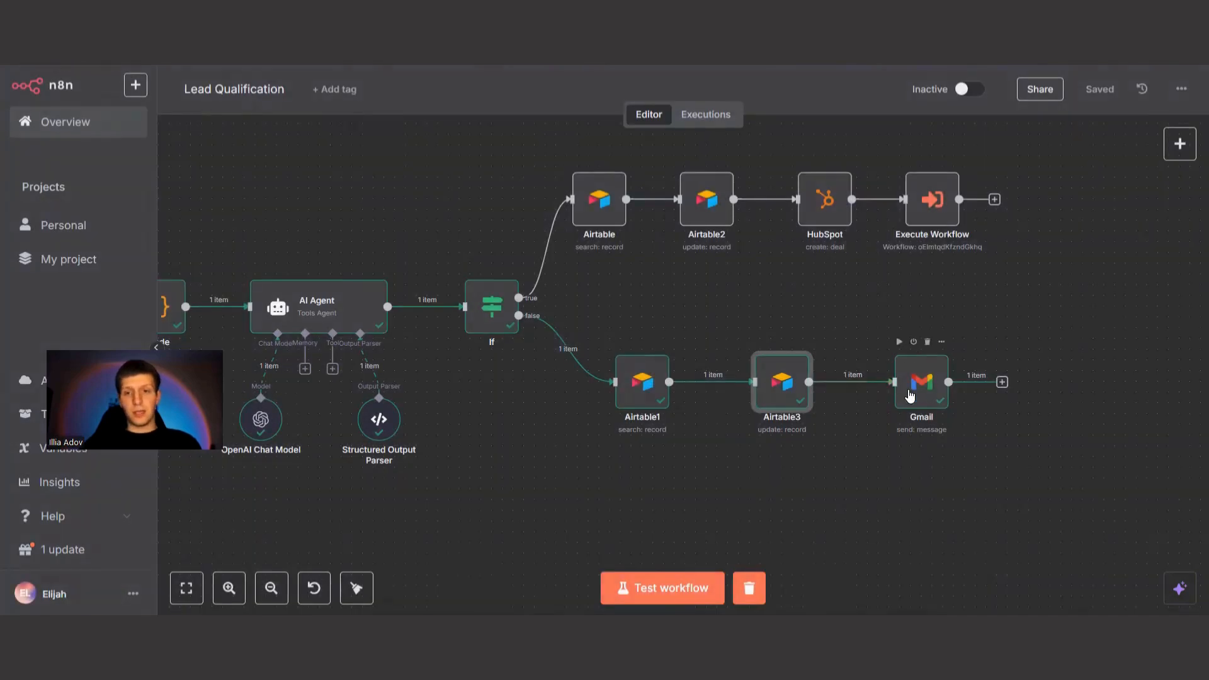
Review the Gmail node's recipient, subject and rejection message, and close the node.
{"action": "double_click", "coordinate": [910, 396]}
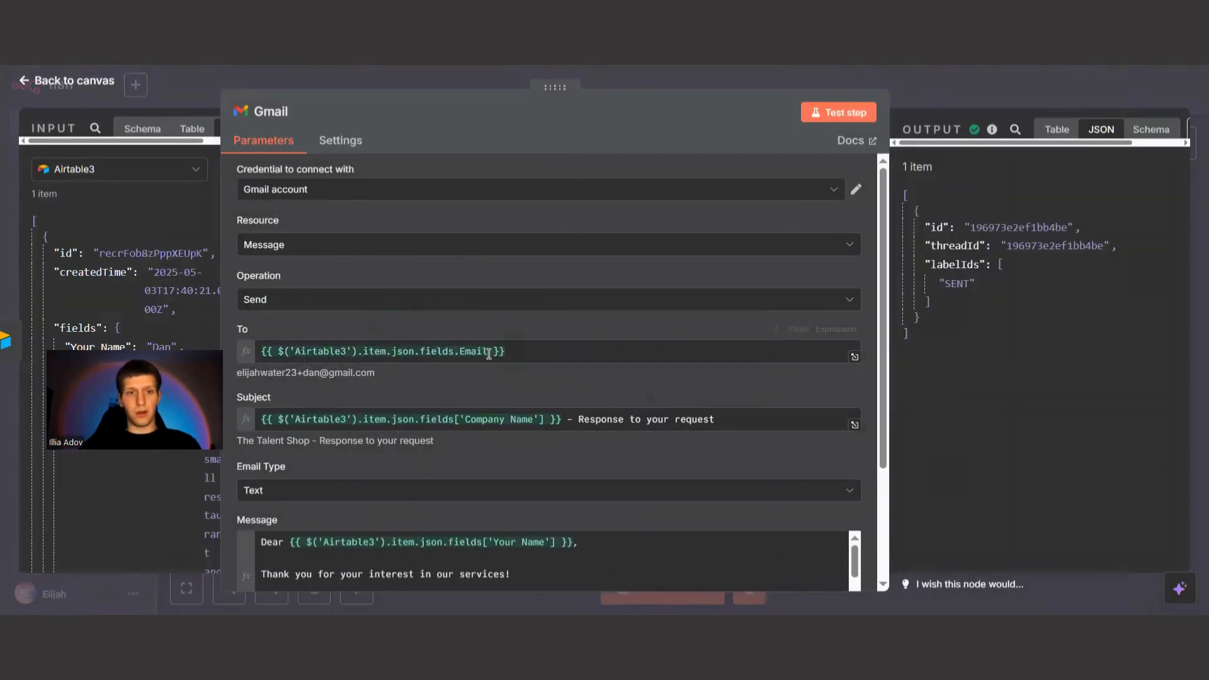
{"action": "scroll", "coordinate": [489, 353], "scroll_direction": "down", "scroll_amount": 3}
{"action": "scroll", "coordinate": [498, 427], "scroll_direction": "down", "scroll_amount": 3}
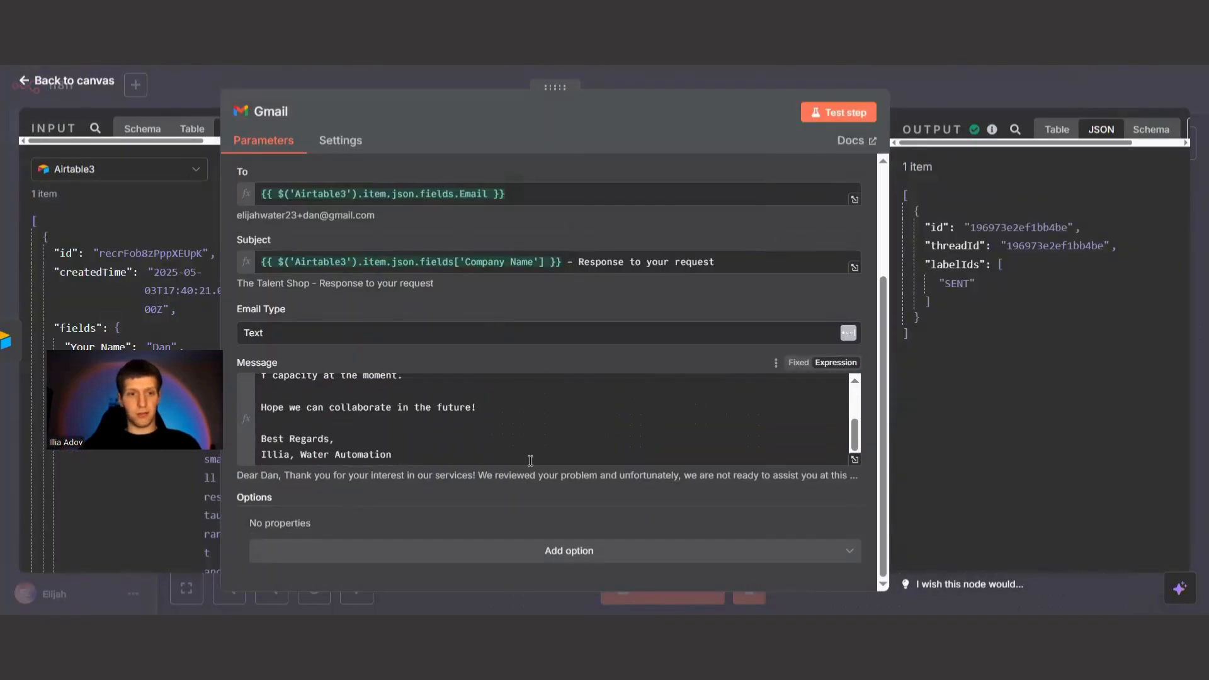
{"action": "left_click", "coordinate": [89, 80]}
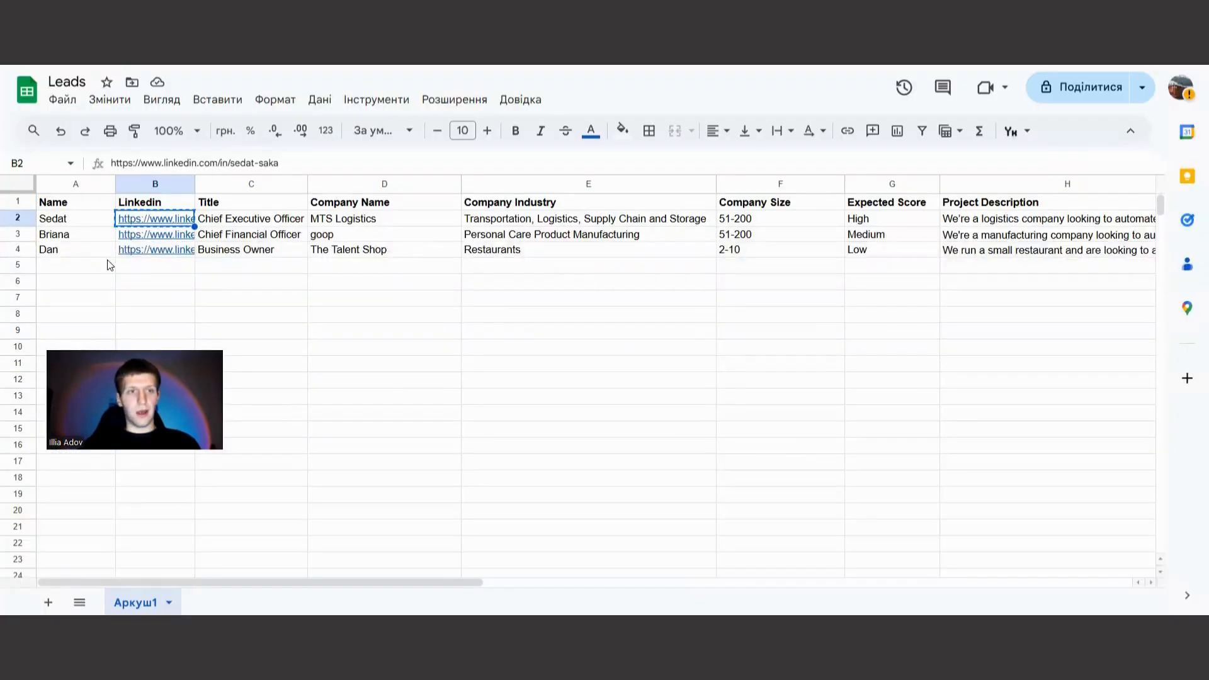
Copy the row 3 lead's name from the Leads sheet into the Airtable form's Your Name field, clearing the LinkedIn field.
{"action": "left_click", "coordinate": [60, 235]}
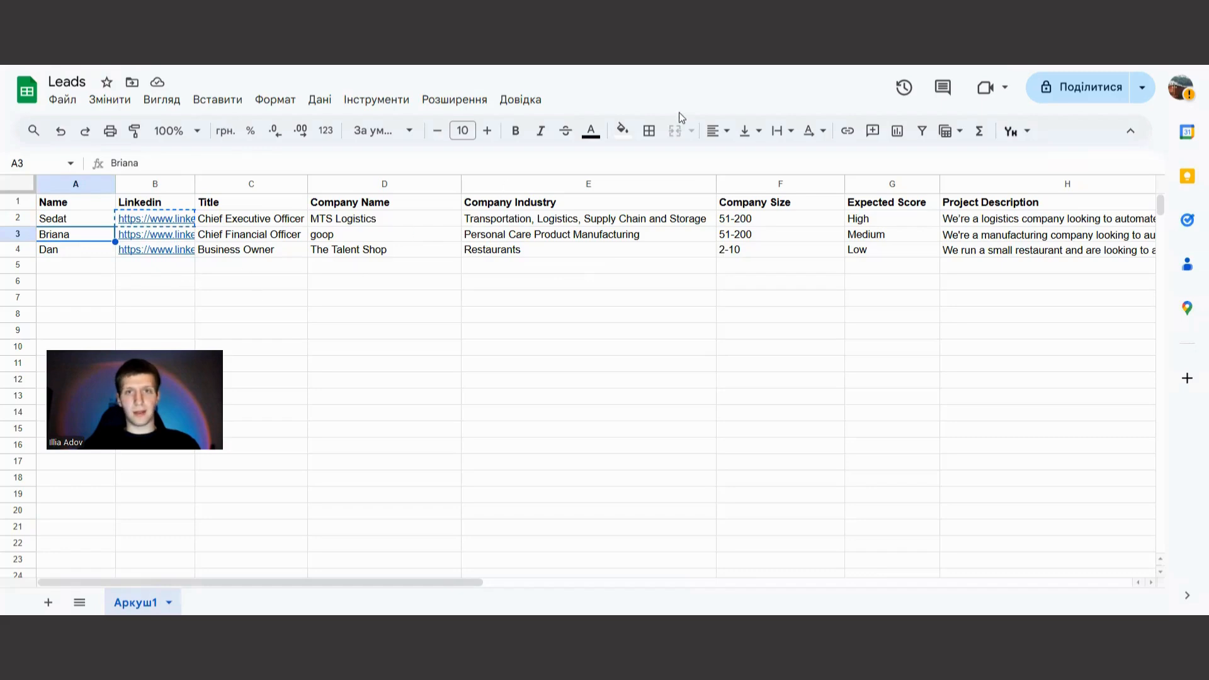
{"action": "key", "text": "ctrl+c"}
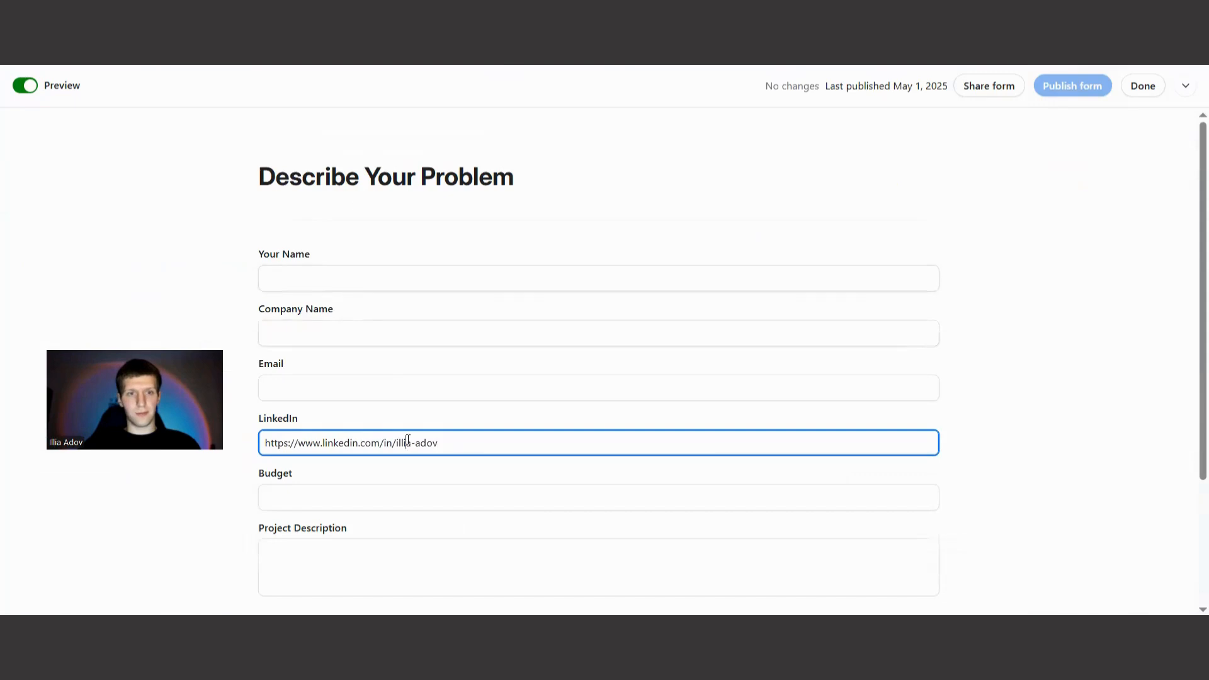
{"action": "key", "text": "ctrl+a"}
{"action": "key", "text": "BackSpace"}
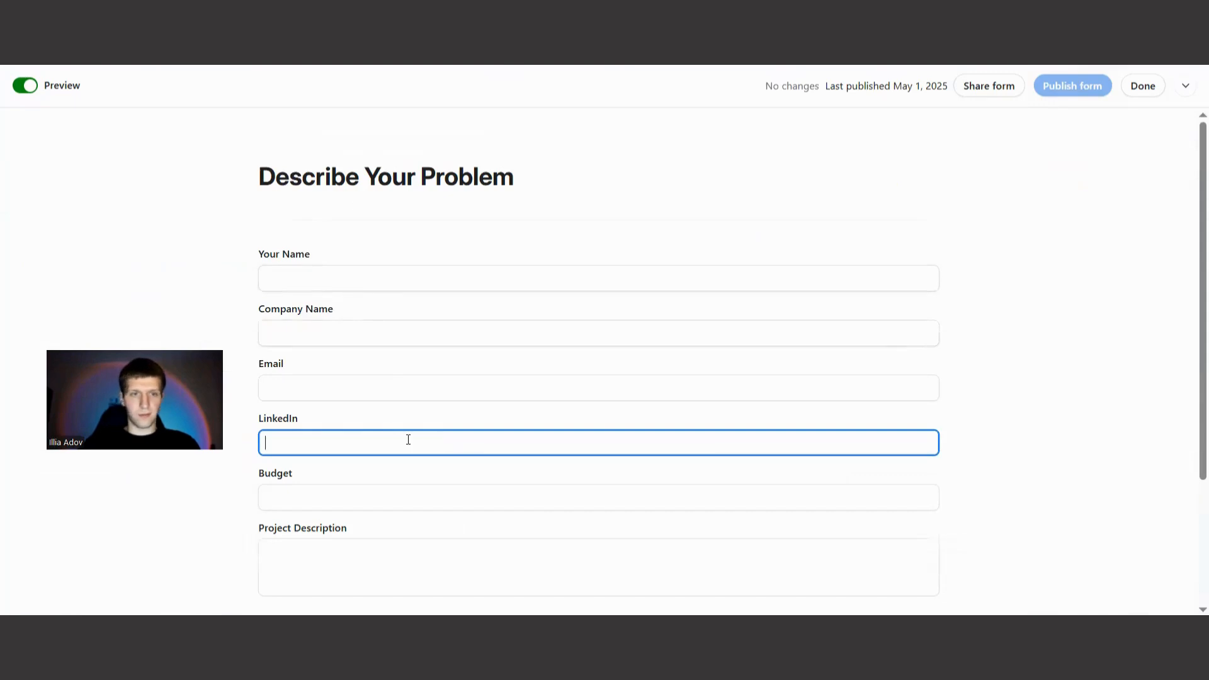
{"action": "left_click", "coordinate": [315, 284]}
{"action": "key", "text": "ctrl+v"}
Copy "Personal Care Product Manufacturing" from row 3 of the Leads sheet into the form's Company Name field.
{"action": "left_click", "coordinate": [441, 345]}
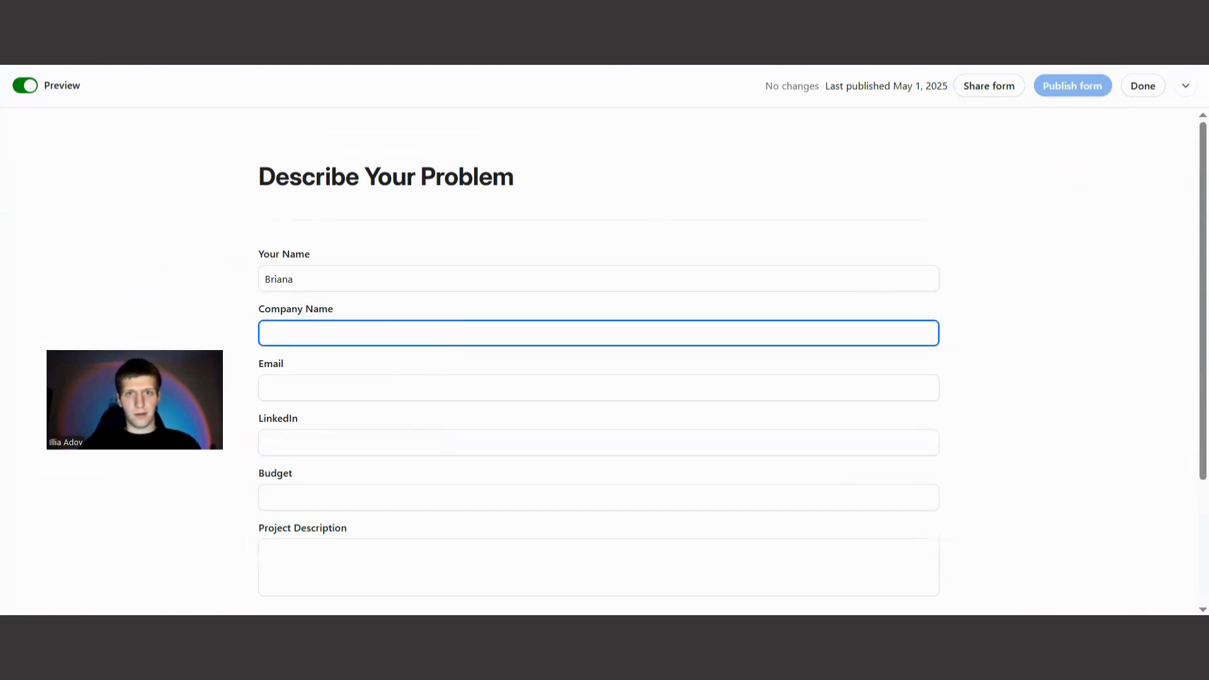
{"action": "left_click", "coordinate": [472, 233]}
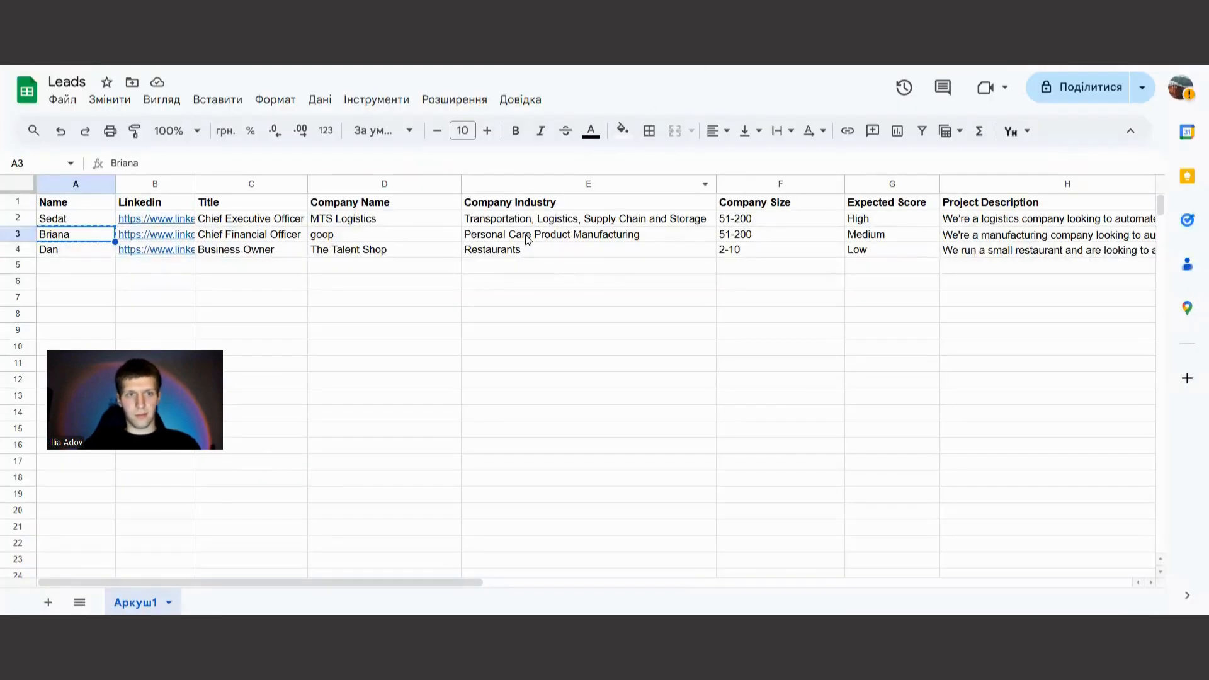
{"action": "left_click", "coordinate": [527, 239]}
{"action": "key", "text": "ctrl+c"}
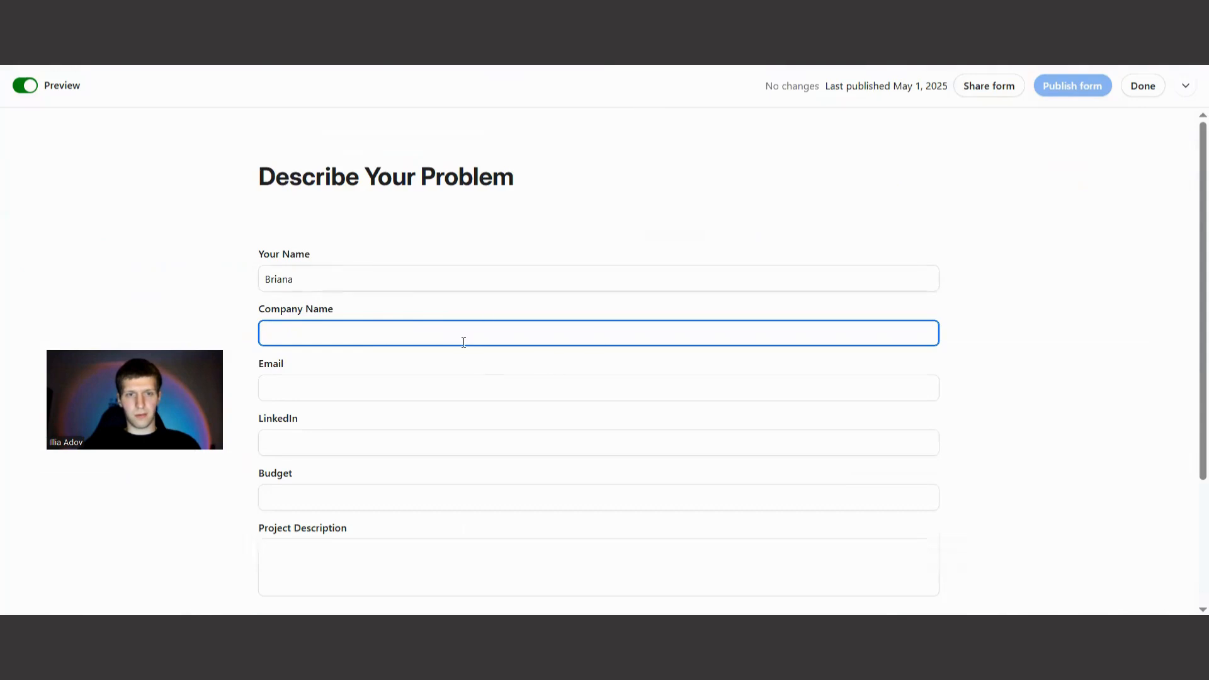
{"action": "key", "text": "ctrl+v"}
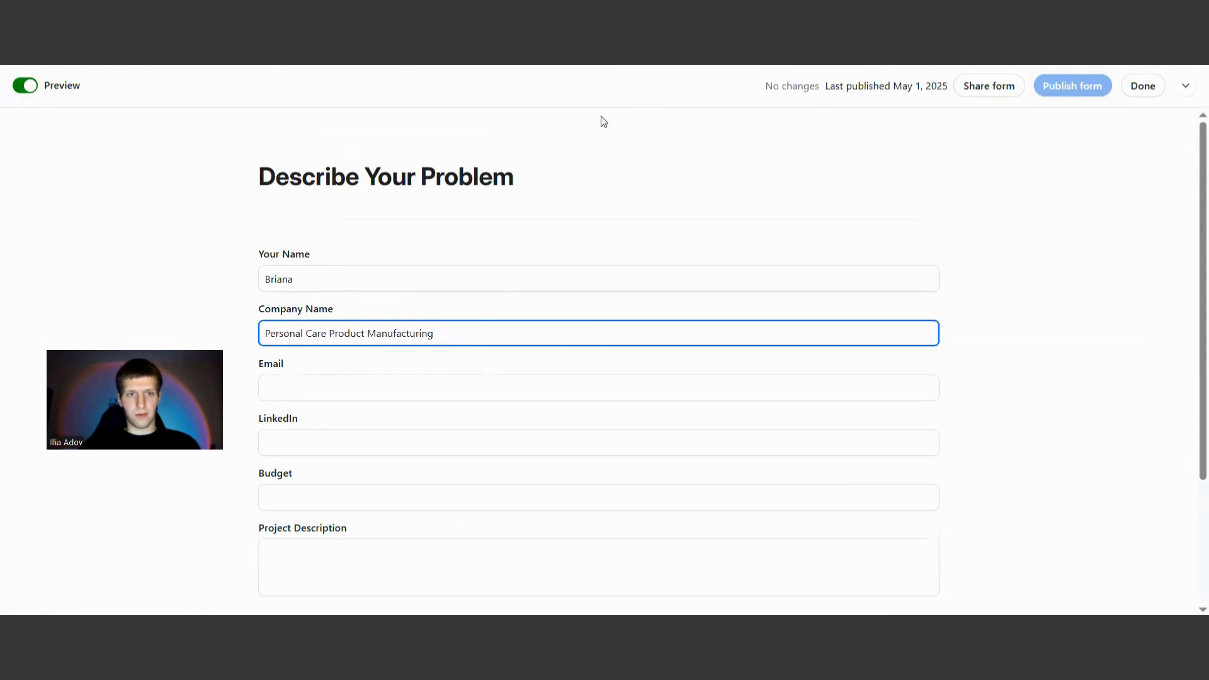
Copy the row 3 lead's LinkedIn profile URL from the Leads sheet into the form's LinkedIn field.
{"action": "left_click", "coordinate": [756, 15]}
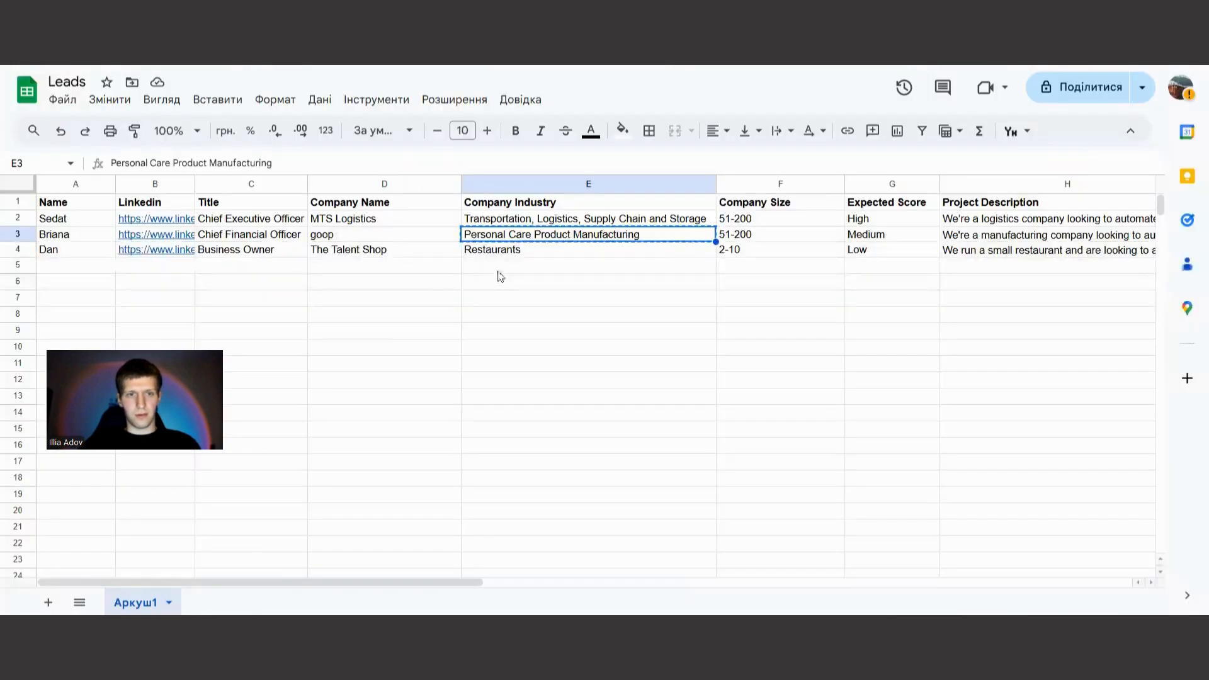
{"action": "left_click", "coordinate": [189, 235]}
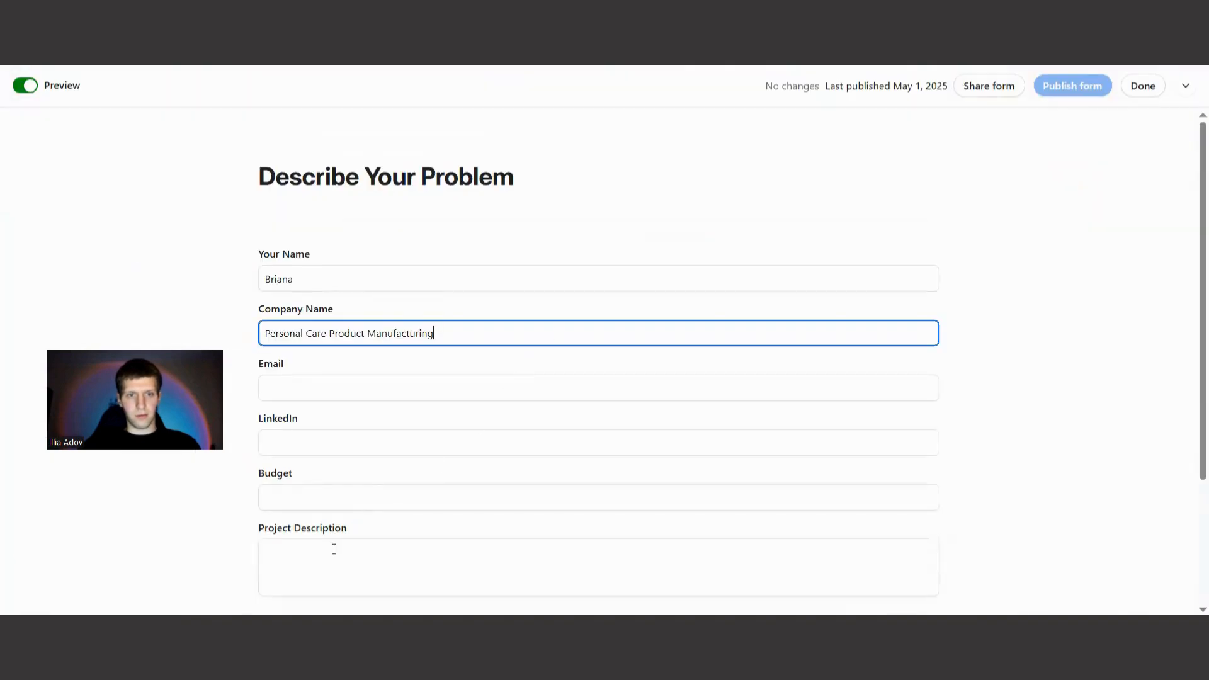
{"action": "left_click", "coordinate": [324, 444]}
{"action": "key", "text": "ctrl+v"}
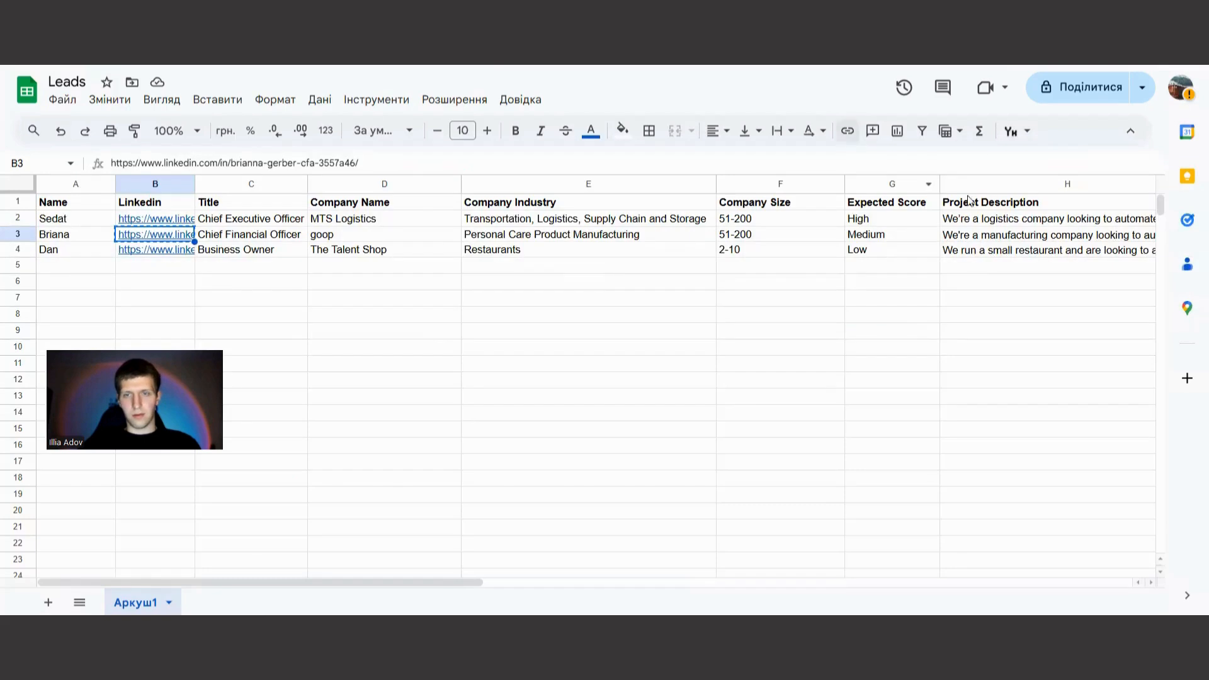
Copy the project description from row 3 of the Leads sheet into the Airtable form's Project Description field.
{"action": "left_click", "coordinate": [972, 253]}
{"action": "left_click", "coordinate": [973, 237]}
{"action": "key", "text": "ctrl+c"}
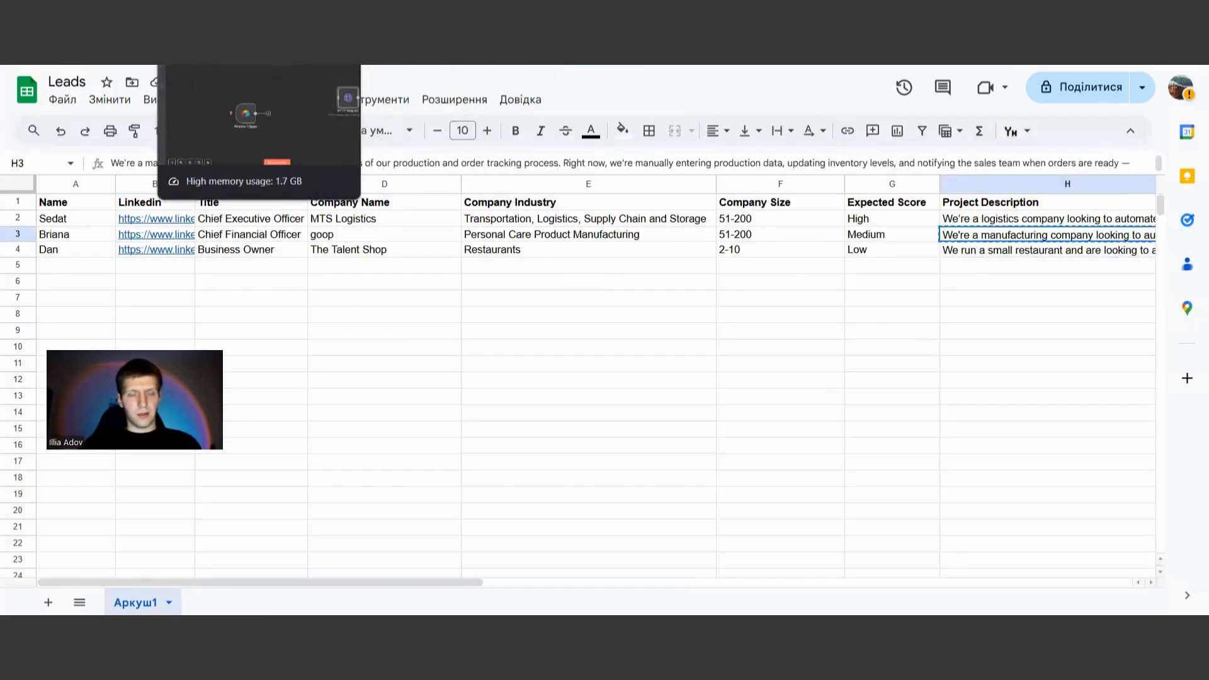
{"action": "left_click", "coordinate": [252, 60]}
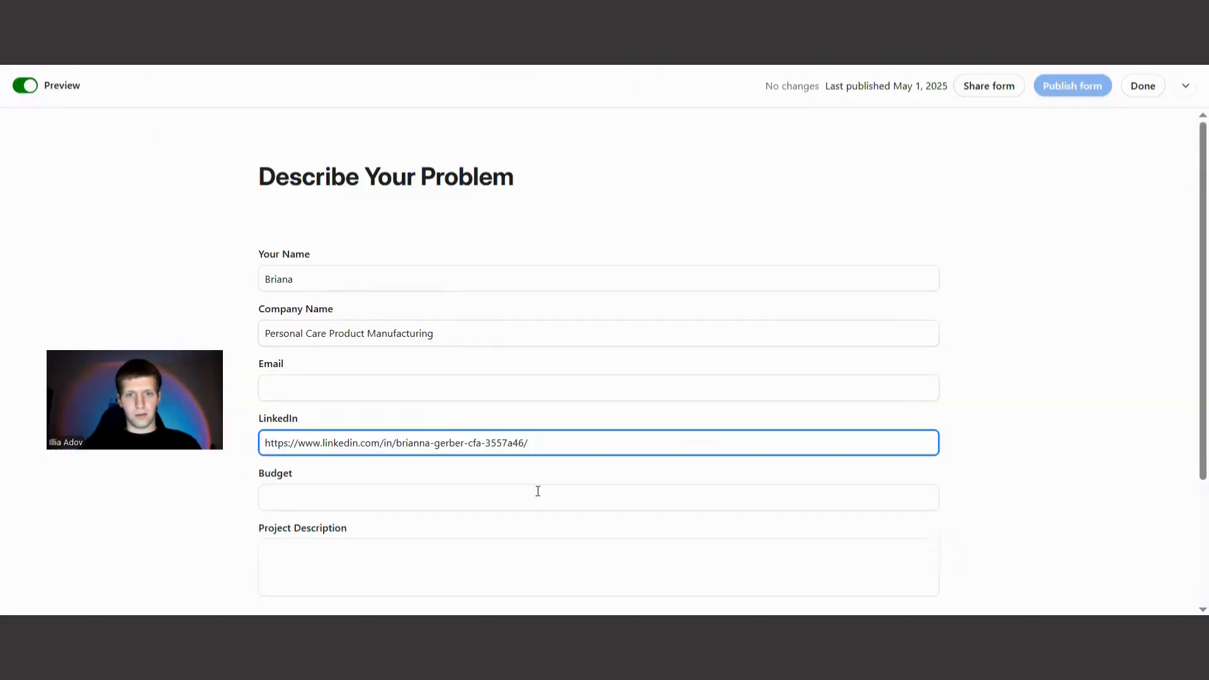
{"action": "left_click", "coordinate": [369, 562]}
{"action": "key", "text": "ctrl+v"}
Remove the opening and closing quotation marks from the pasted project description.
{"action": "left_click", "coordinate": [338, 500]}
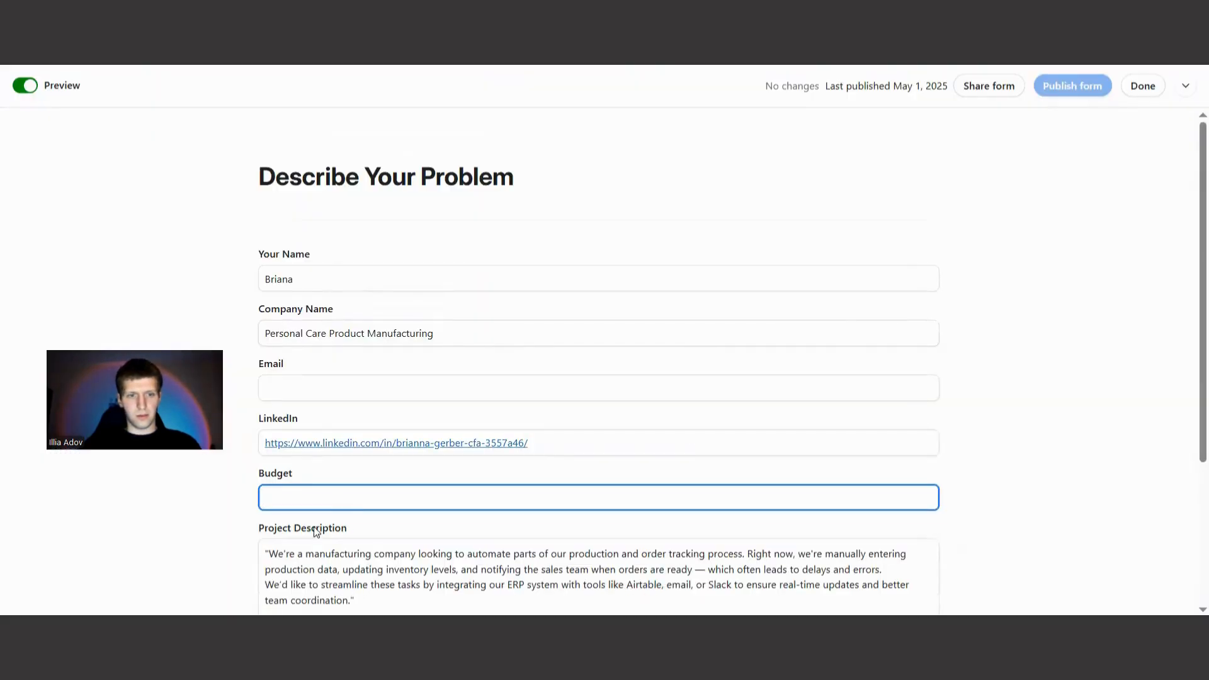
{"action": "left_click", "coordinate": [269, 556]}
{"action": "key", "text": "BackSpace"}
{"action": "scroll", "coordinate": [344, 554], "scroll_direction": "down", "scroll_amount": 3}
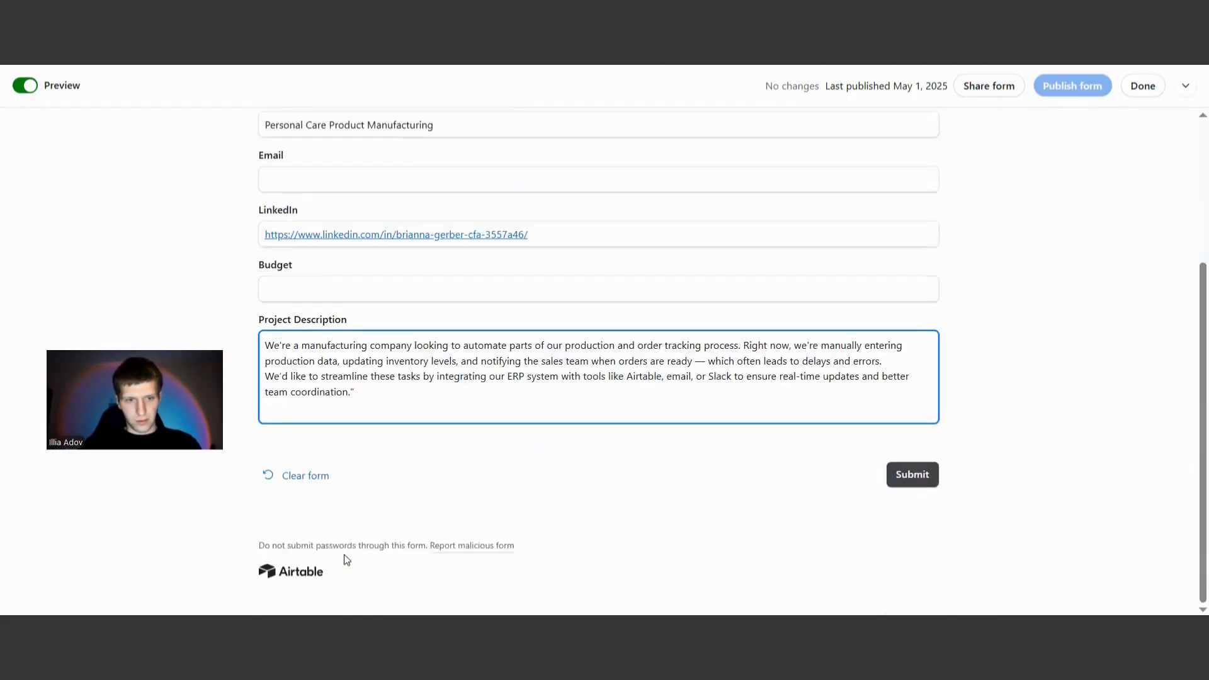
{"action": "left_click", "coordinate": [378, 386]}
{"action": "key", "text": "BackSpace"}
Set the form's Budget to $3,000 and enter the lead's email address.
{"action": "left_click", "coordinate": [315, 288]}
{"action": "type", "text": "3000"}
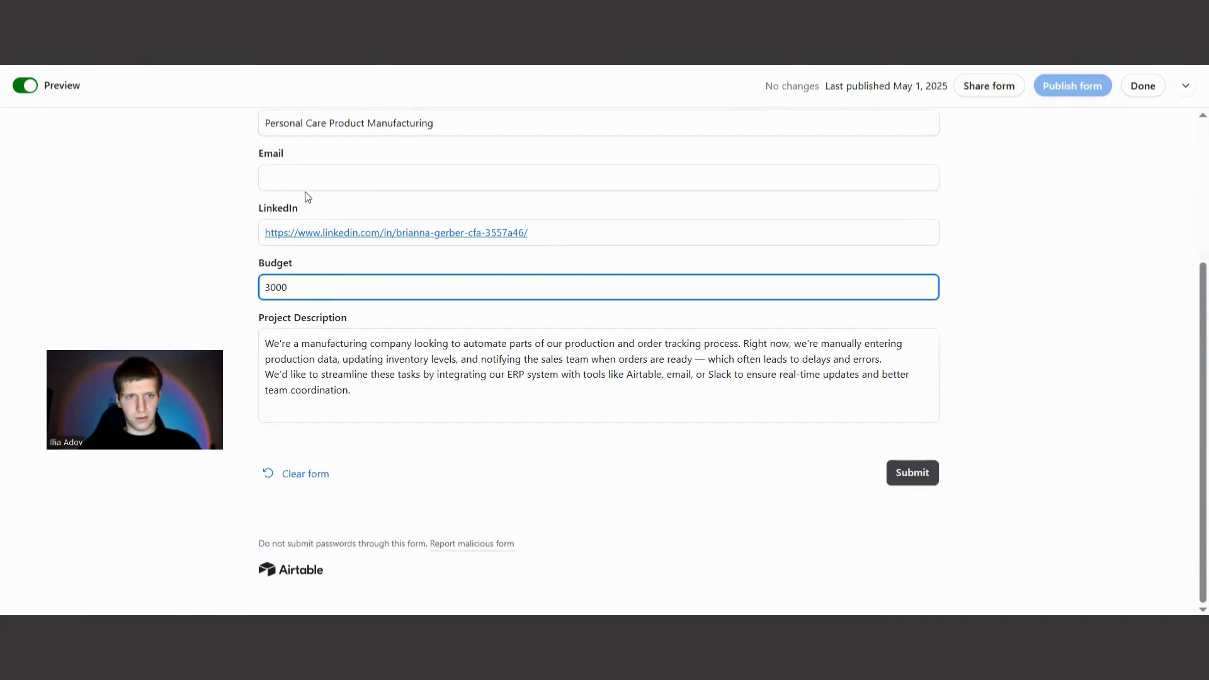
{"action": "left_click", "coordinate": [307, 173]}
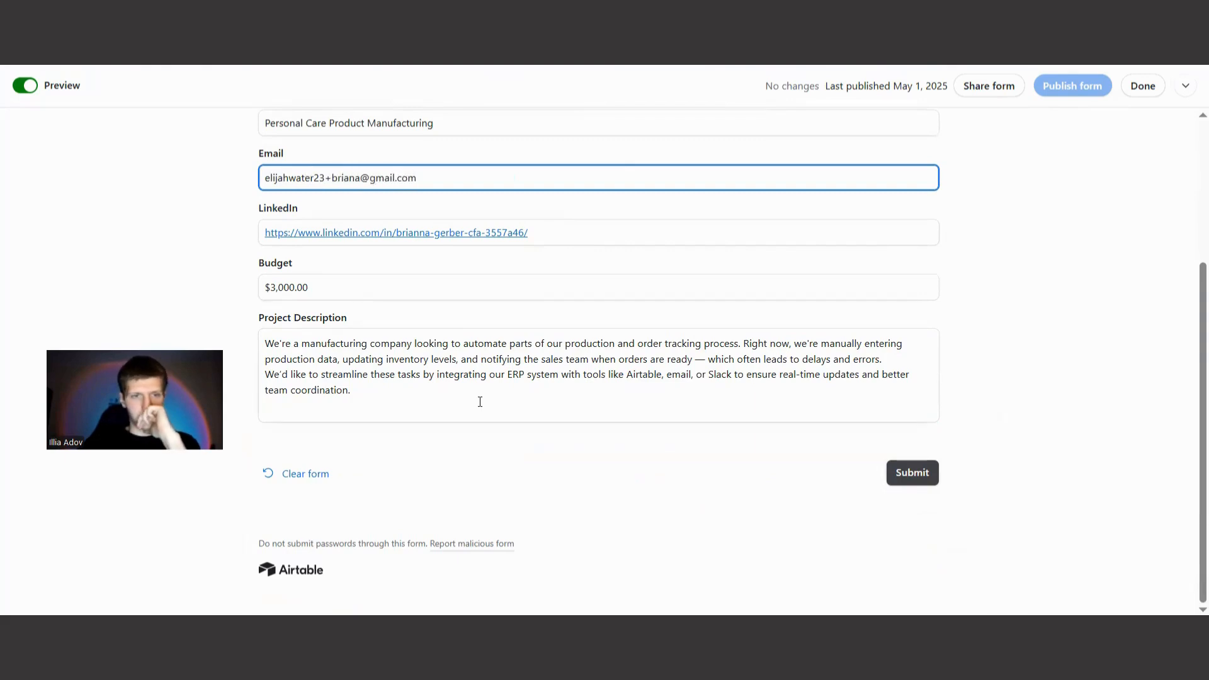
Check the completed lead form and submit it.
{"action": "scroll", "coordinate": [480, 402], "scroll_direction": "up", "scroll_amount": 3}
{"action": "scroll", "coordinate": [527, 351], "scroll_direction": "down", "scroll_amount": 1}
{"action": "scroll", "coordinate": [605, 325], "scroll_direction": "down", "scroll_amount": 1}
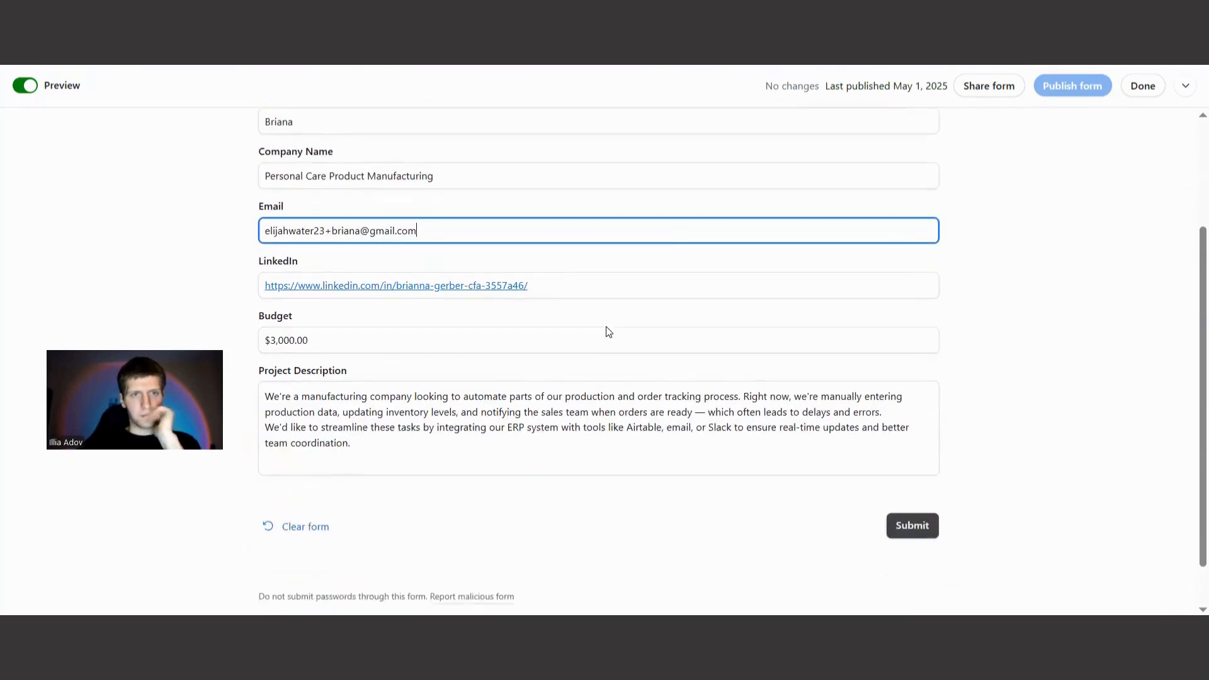
{"action": "left_click", "coordinate": [907, 527]}
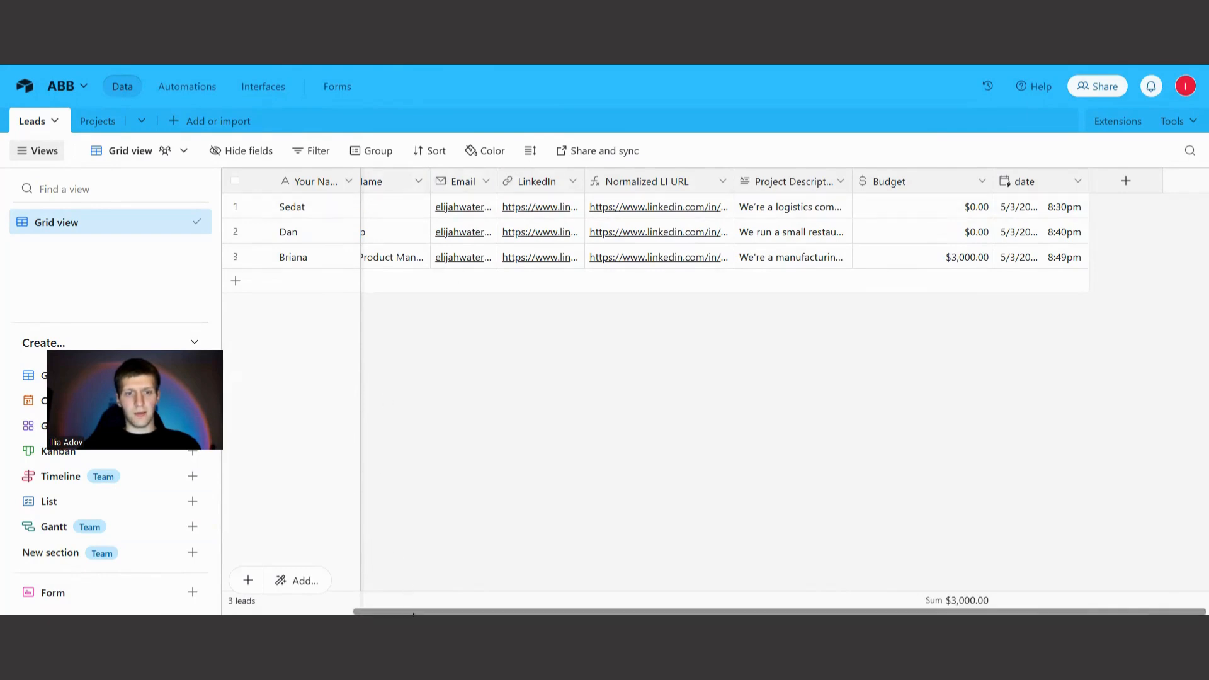
Copy the new lead's LinkedIn URL from the Airtable Leads table into the LinkedIn Researcher tool's LinkedIn URL input and run the tool.
{"action": "left_click_drag", "start_coordinate": [398, 612], "coordinate": [264, 612]}
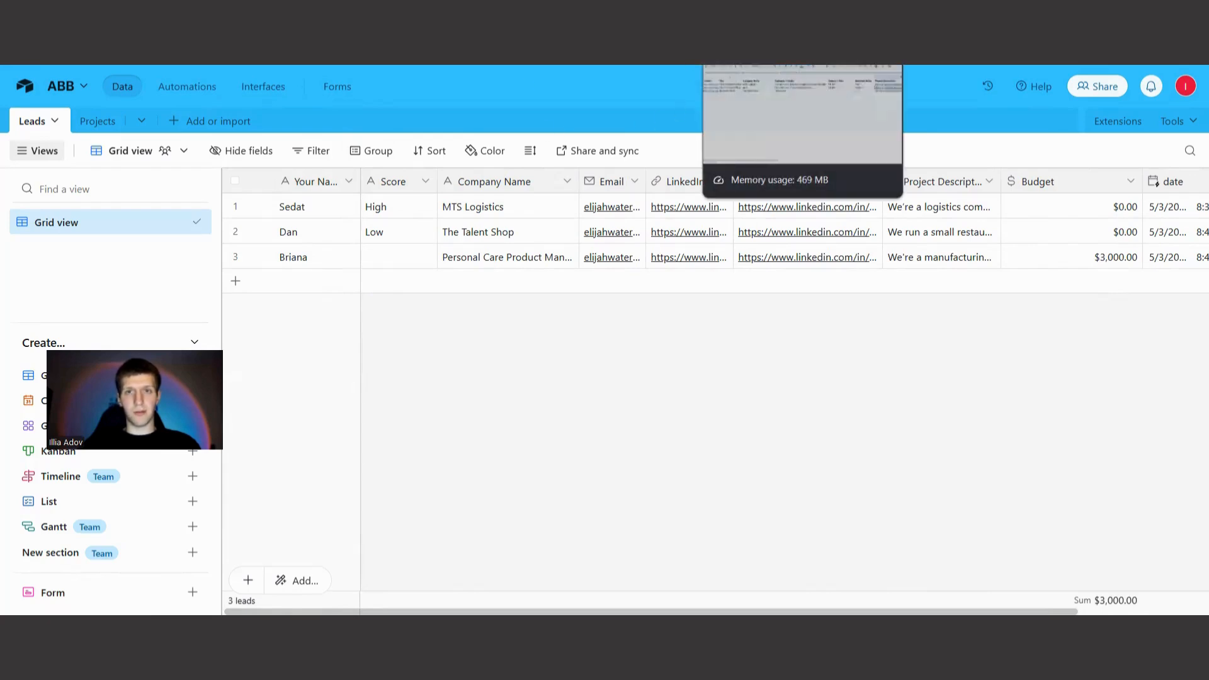
{"action": "left_click", "coordinate": [700, 265]}
{"action": "key", "text": "ctrl+c"}
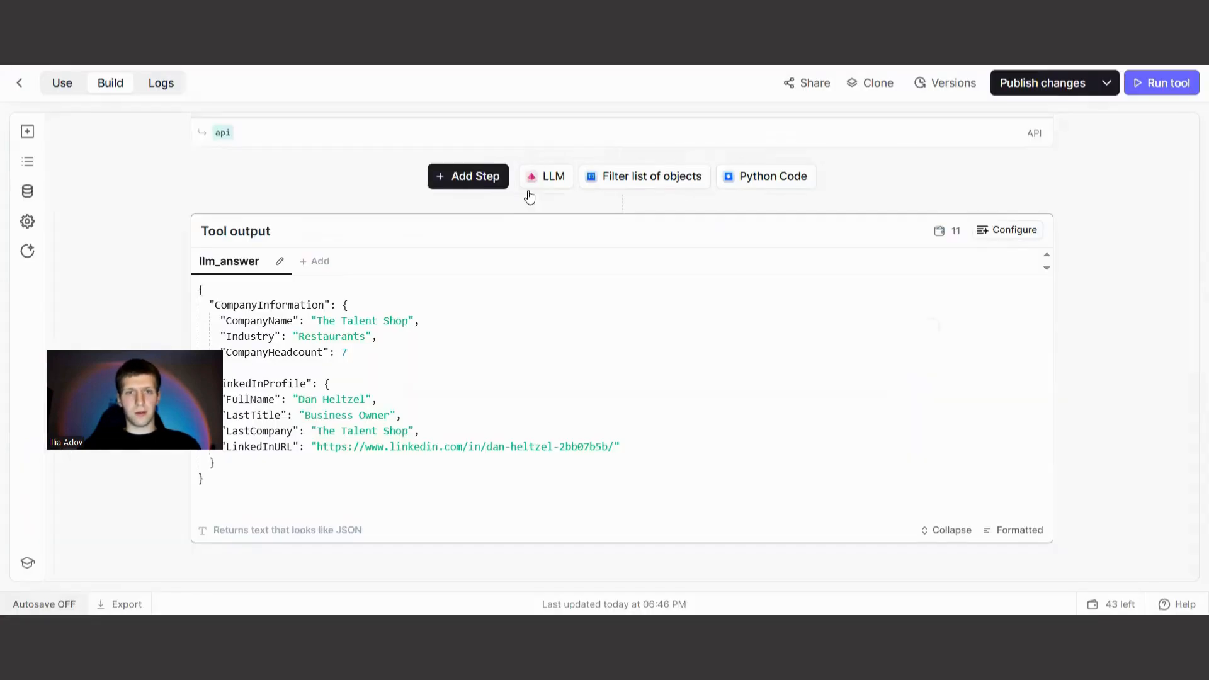
{"action": "scroll", "coordinate": [530, 197], "scroll_direction": "up", "scroll_amount": 15}
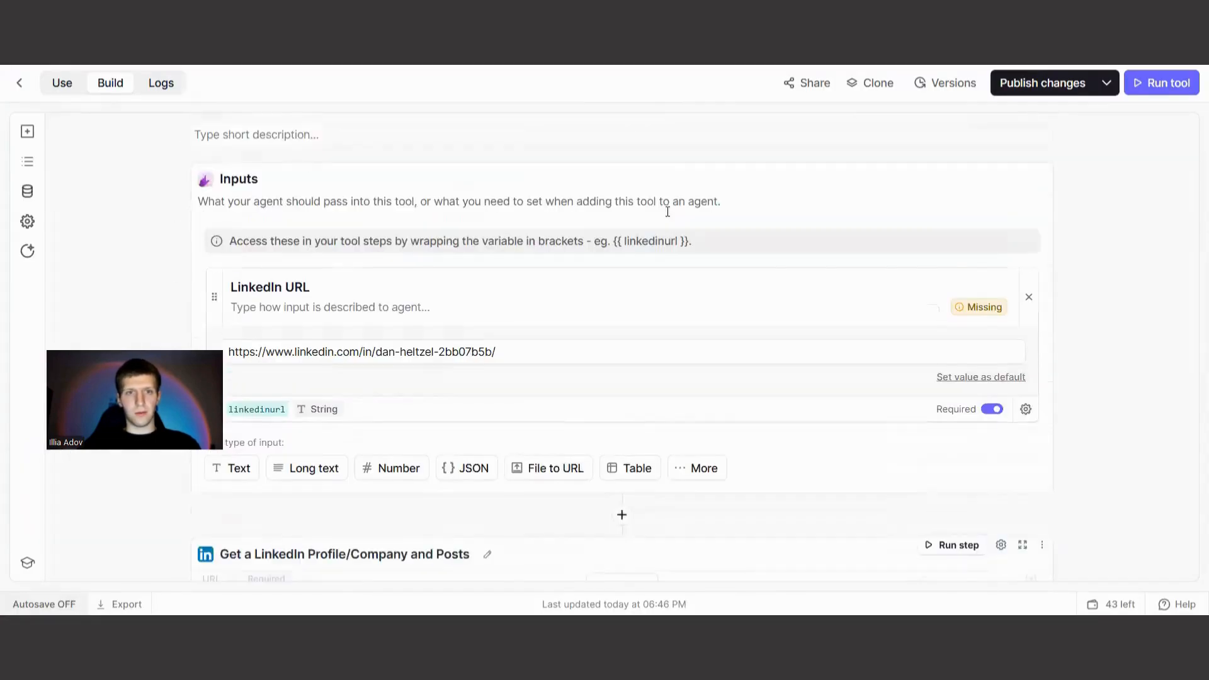
{"action": "triple_click", "coordinate": [485, 417]}
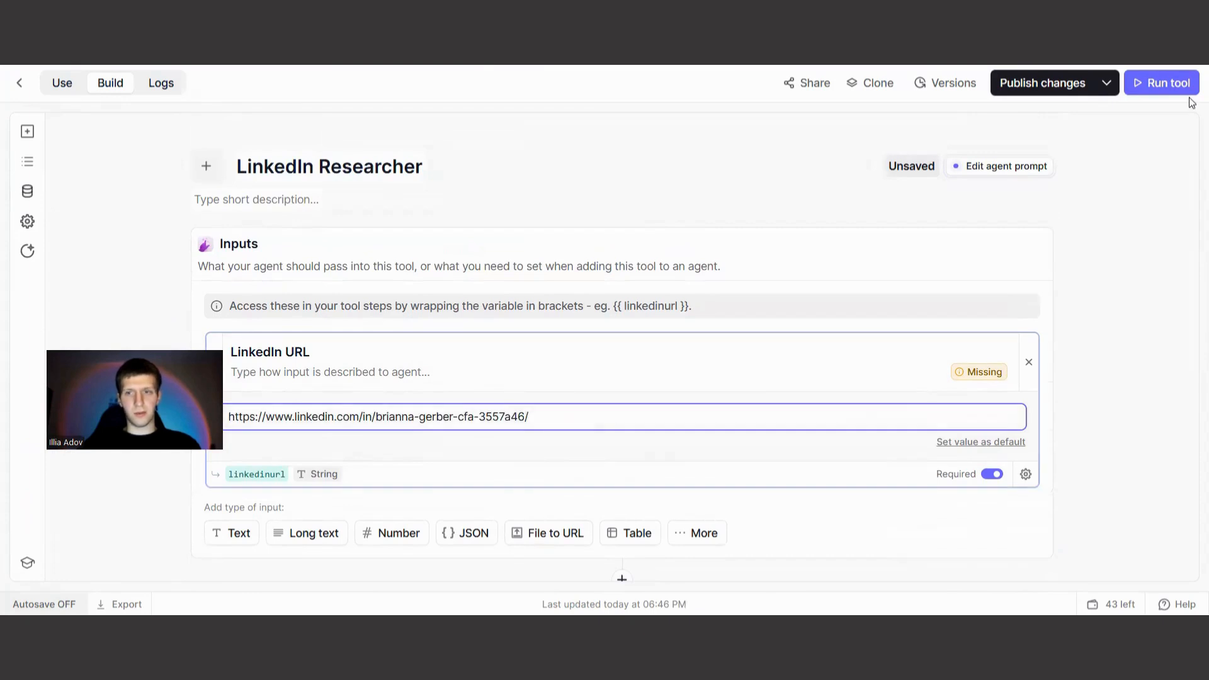
{"action": "left_click", "coordinate": [1166, 82]}
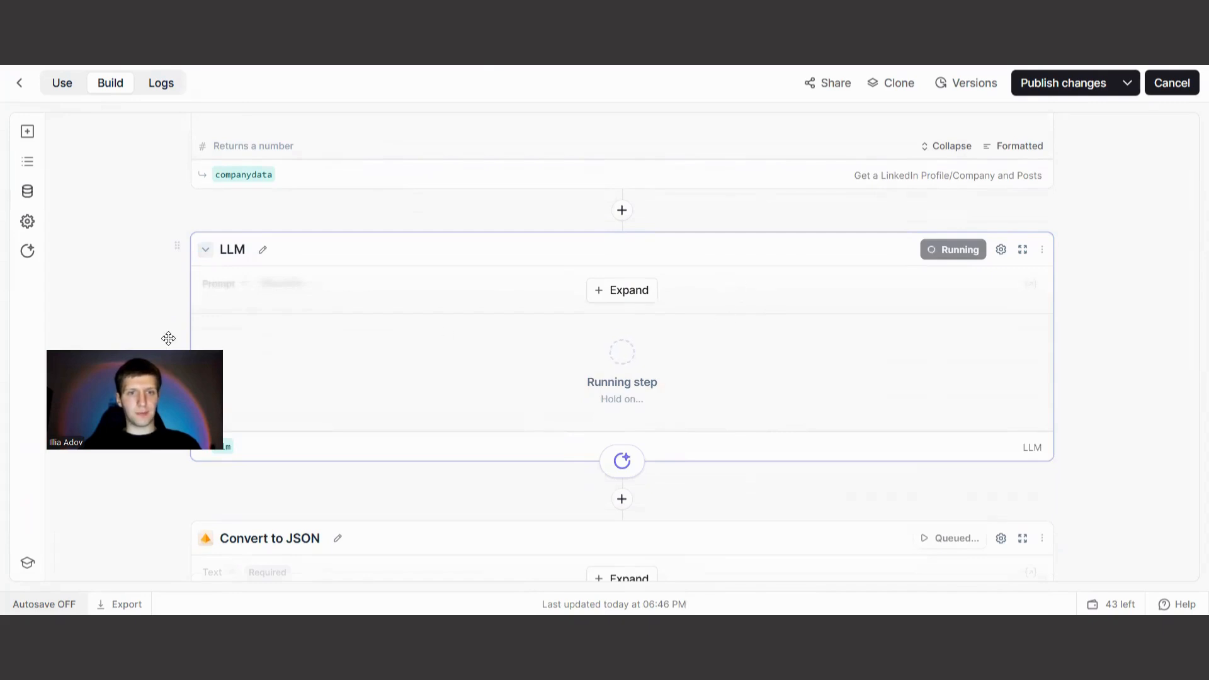
{"action": "left_click_drag", "start_coordinate": [169, 339], "coordinate": [125, 233]}
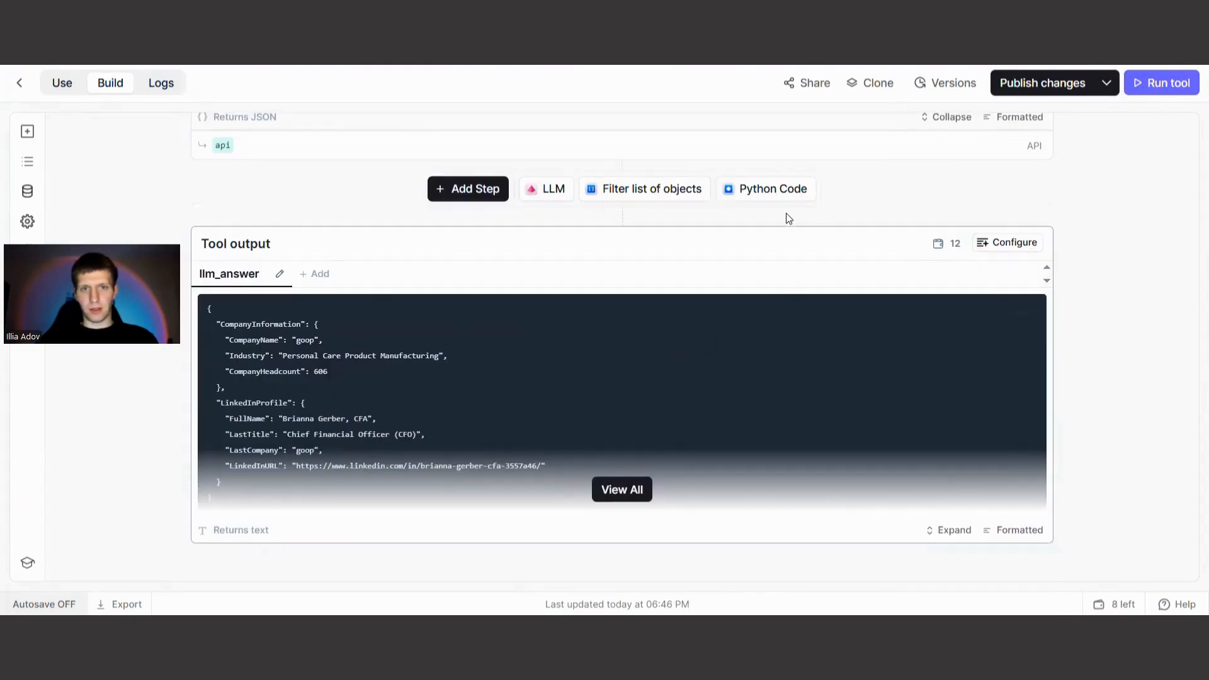
Copy the tool's full llm_answer output and replace the raw JSON body of the webhook POST request in Postman with it.
{"action": "left_click", "coordinate": [622, 489]}
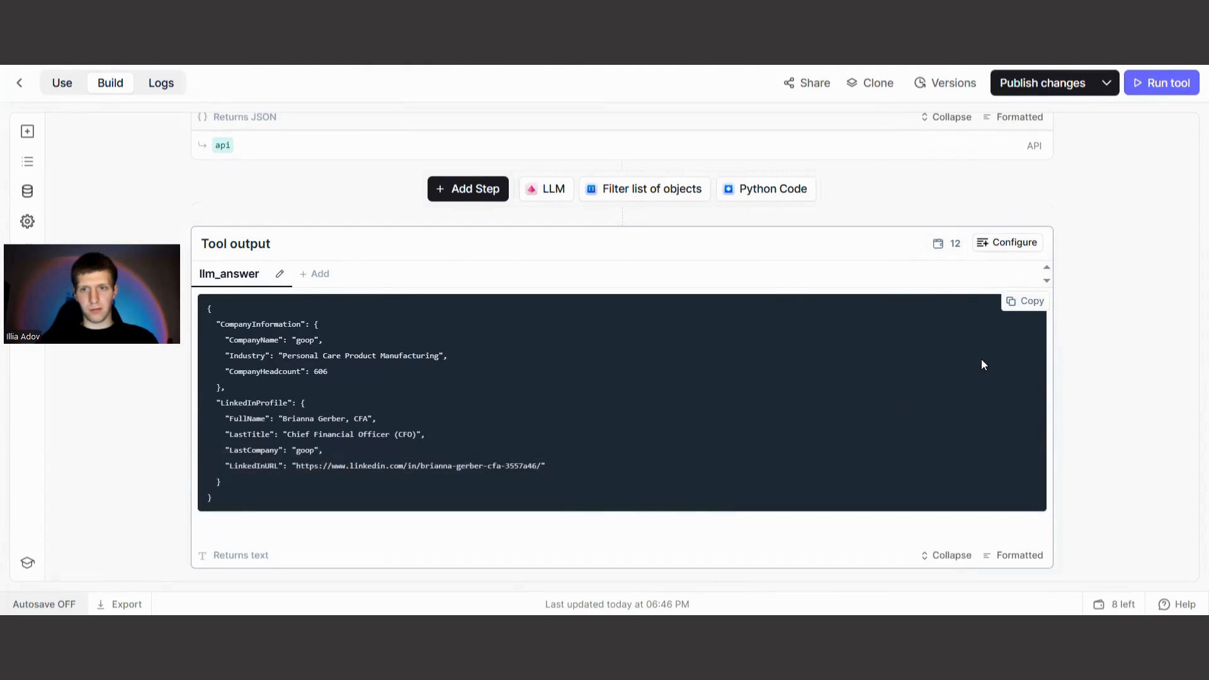
{"action": "key", "text": "alt+Tab"}
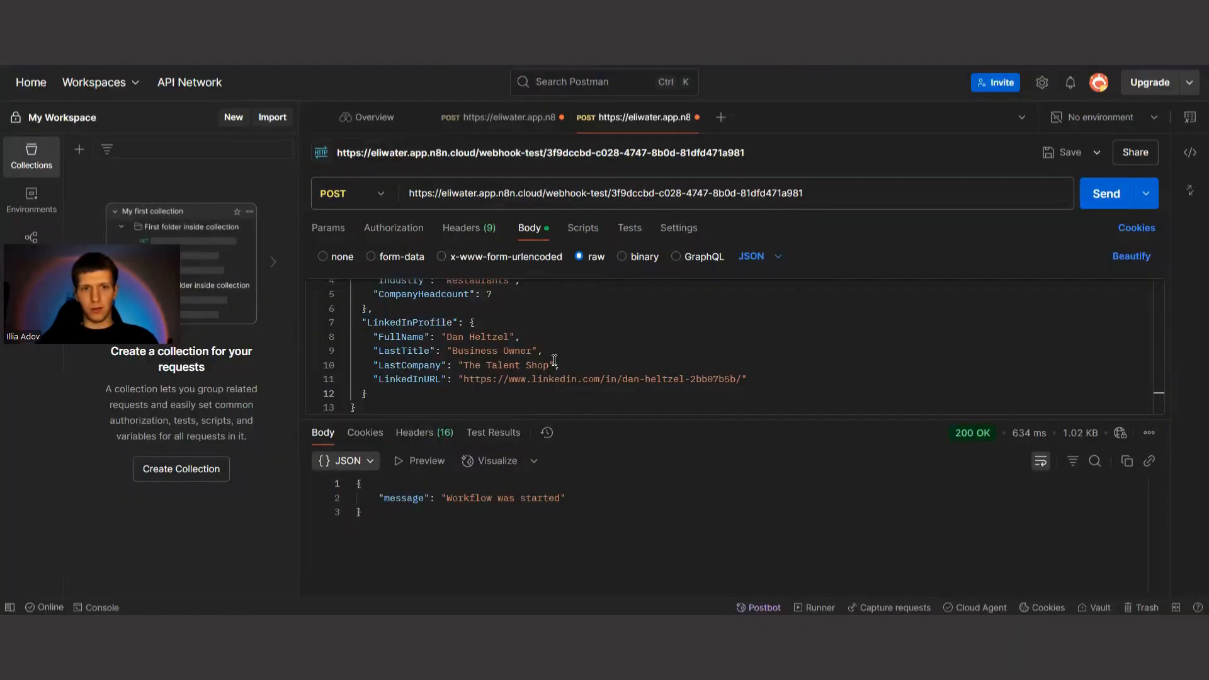
{"action": "left_click", "coordinate": [576, 369]}
{"action": "key", "text": "ctrl+a"}
{"action": "key", "text": "BackSpace"}
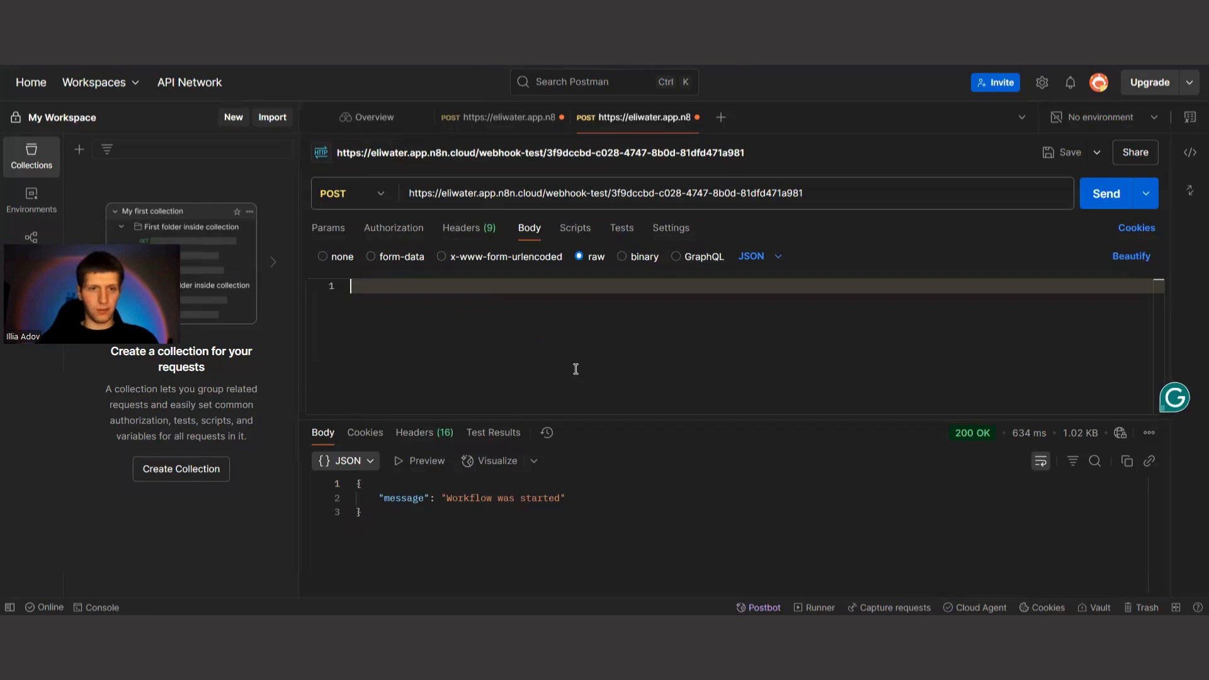
{"action": "key", "text": "ctrl+v"}
{"action": "scroll", "coordinate": [574, 359], "scroll_direction": "up", "scroll_amount": 5}
{"action": "scroll", "coordinate": [568, 349], "scroll_direction": "down", "scroll_amount": 3}
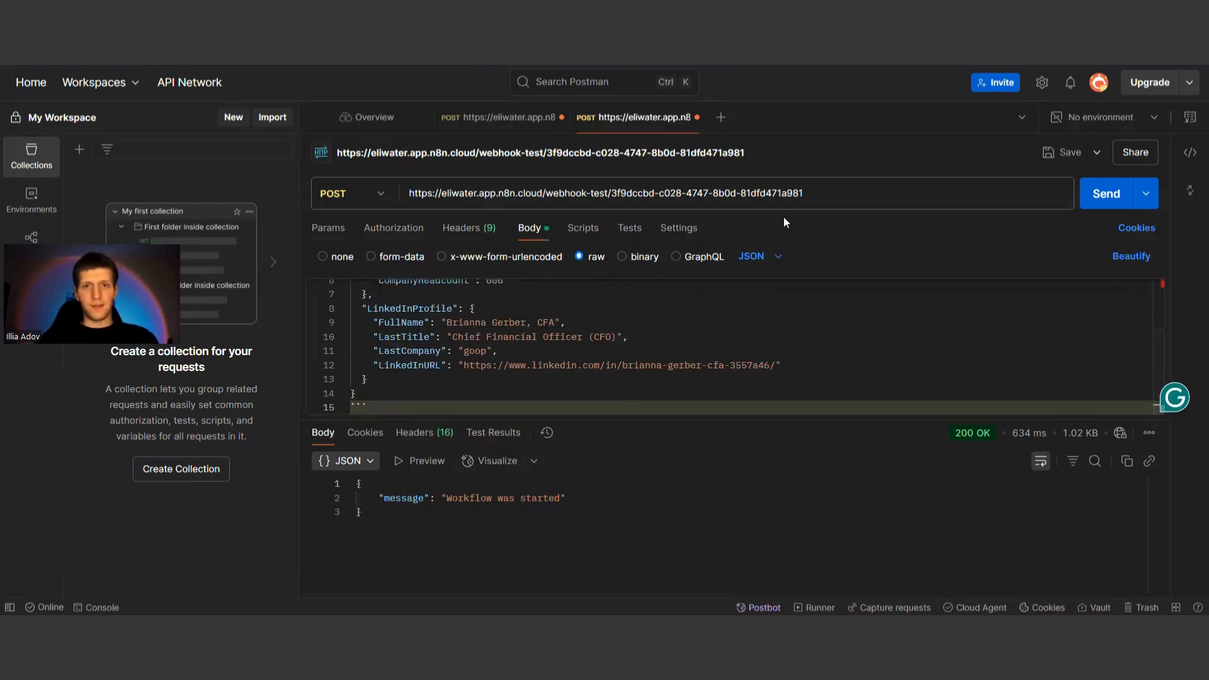
Switch to n8n and start a test run of the Lead Qualification workflow.
{"action": "left_click", "coordinate": [318, 55]}
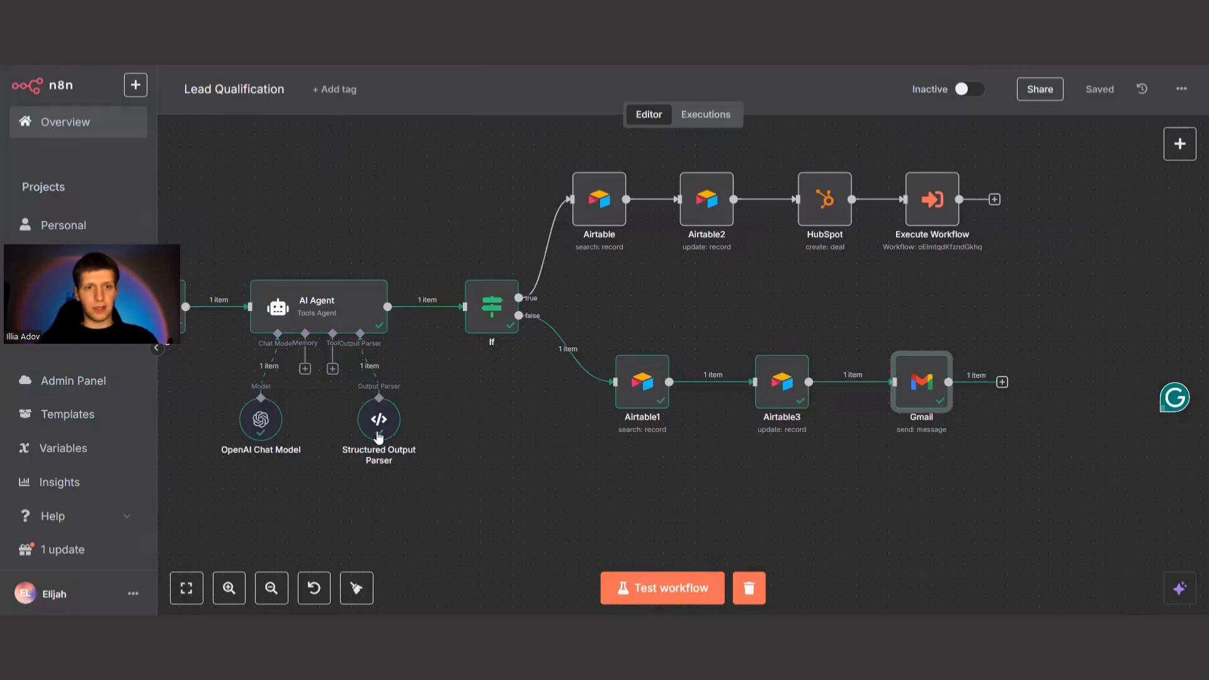
{"action": "left_click_drag", "start_coordinate": [509, 485], "coordinate": [845, 473]}
{"action": "left_click_drag", "start_coordinate": [415, 533], "coordinate": [440, 536]}
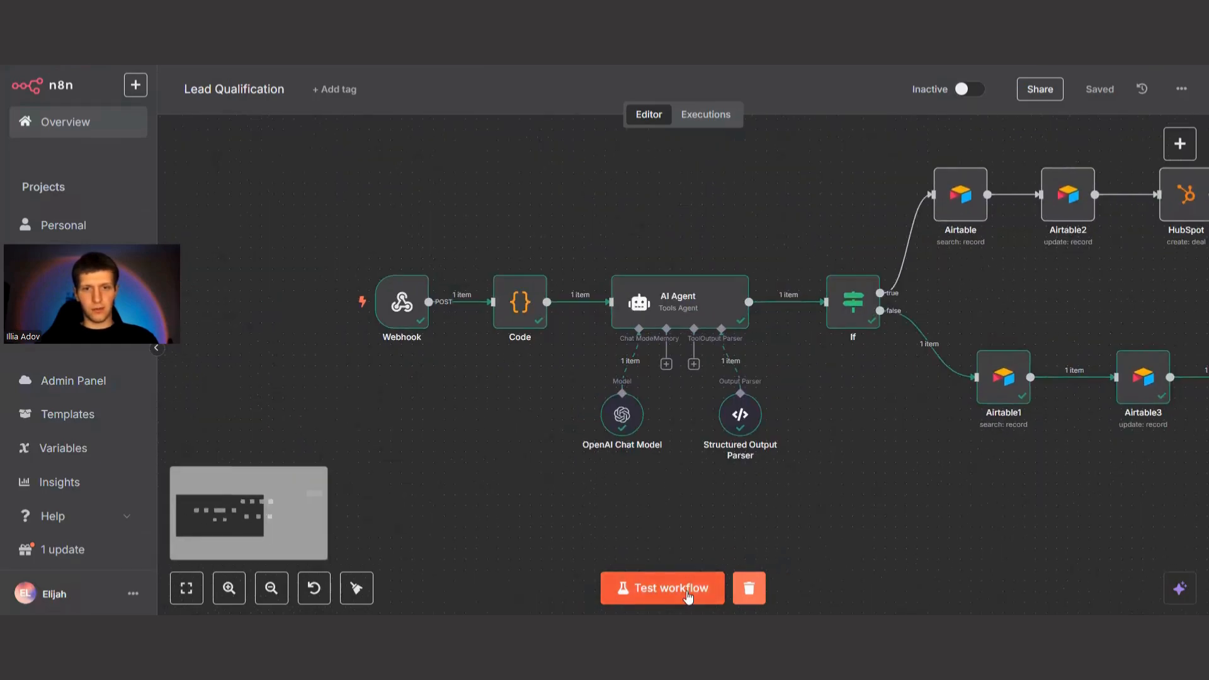
{"action": "left_click", "coordinate": [660, 589]}
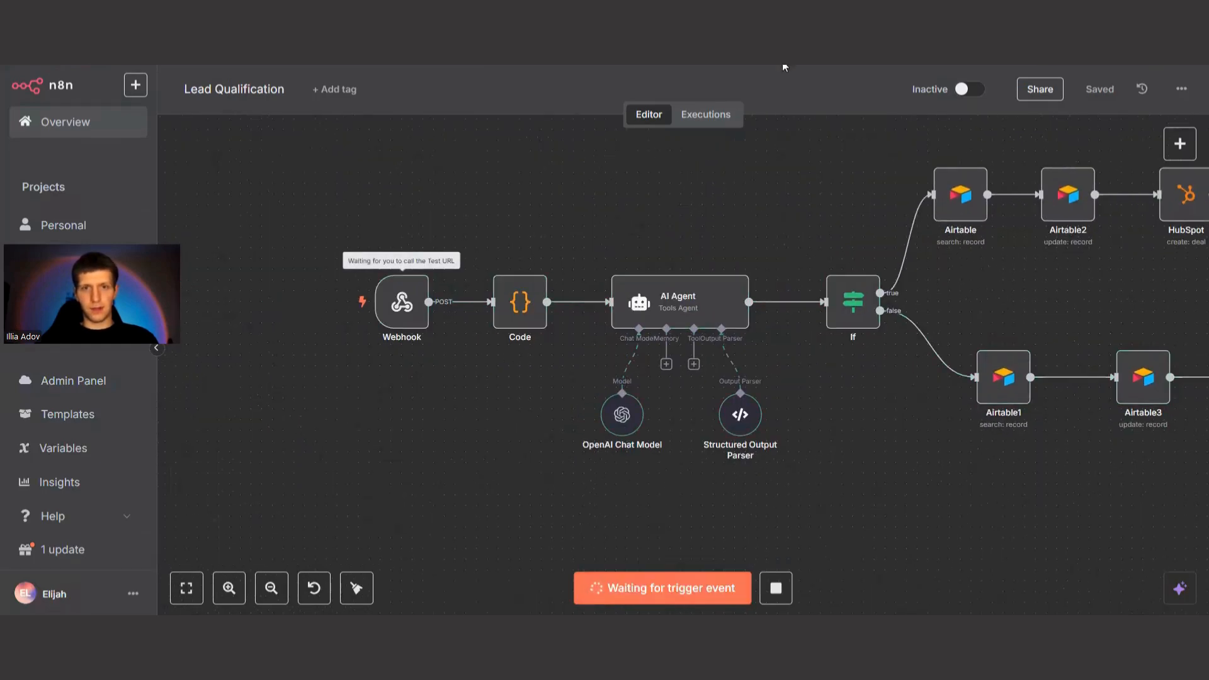
Try to send the POST request from Postman to the test webhook, and check the n8n workflow.
{"action": "key", "text": "alt+Tab"}
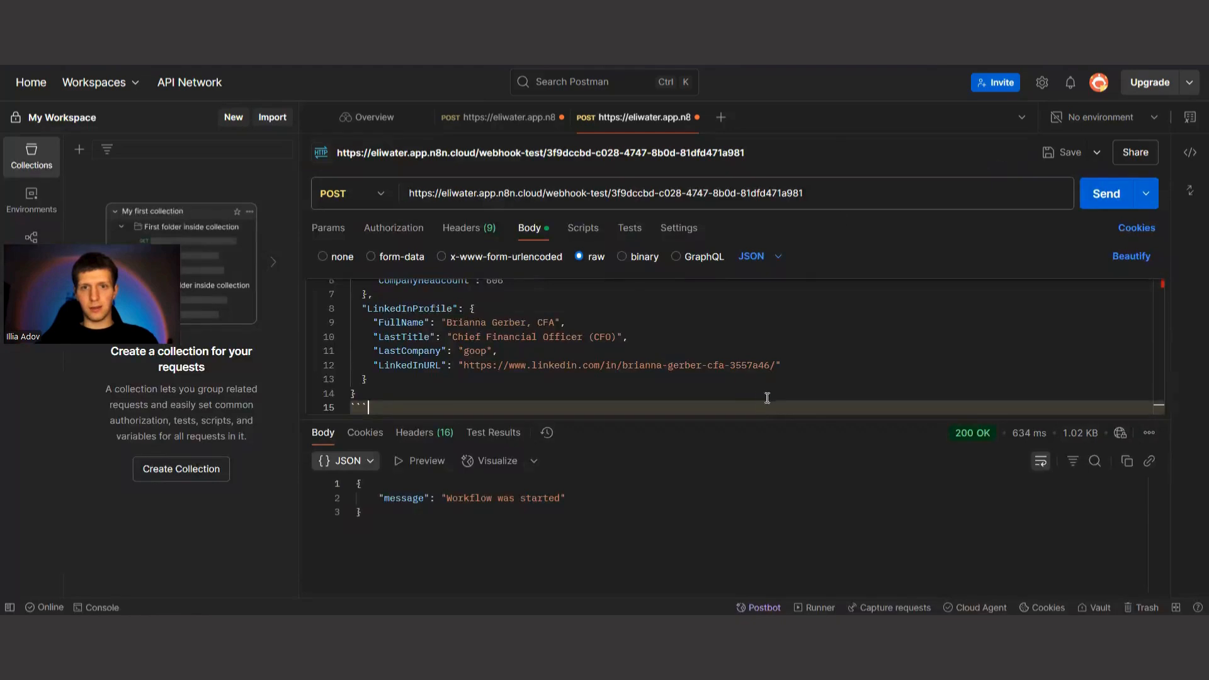
{"action": "left_click", "coordinate": [1108, 194]}
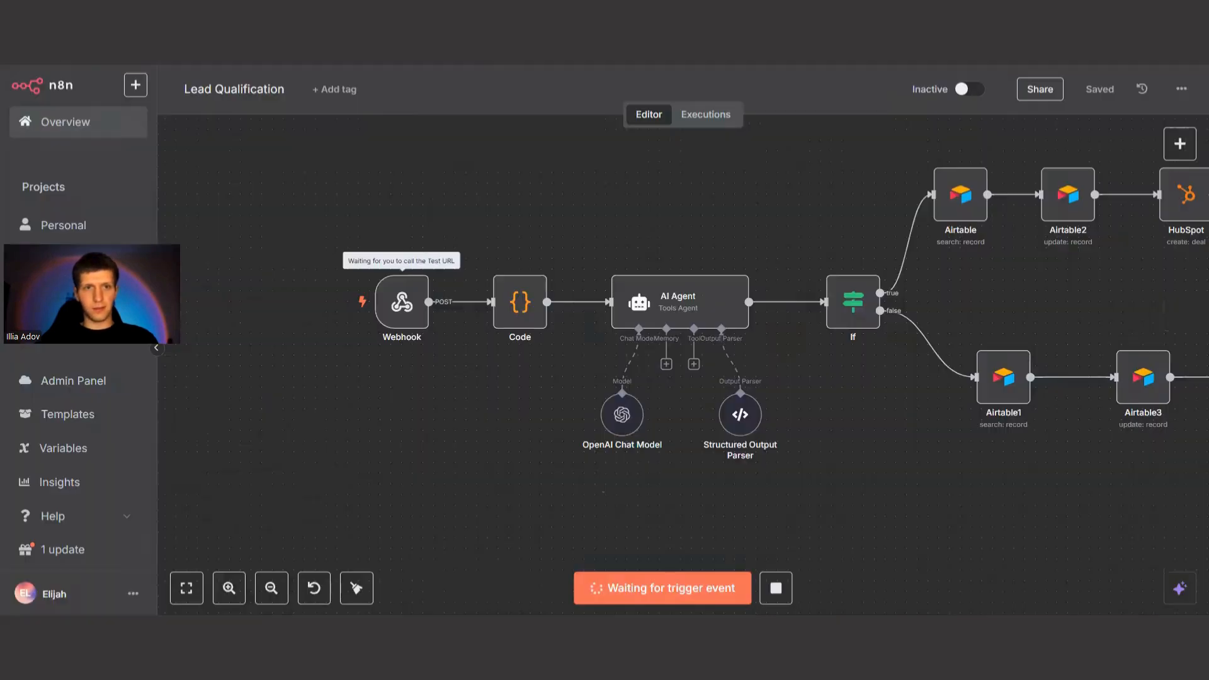
{"action": "key", "text": "alt+Tab"}
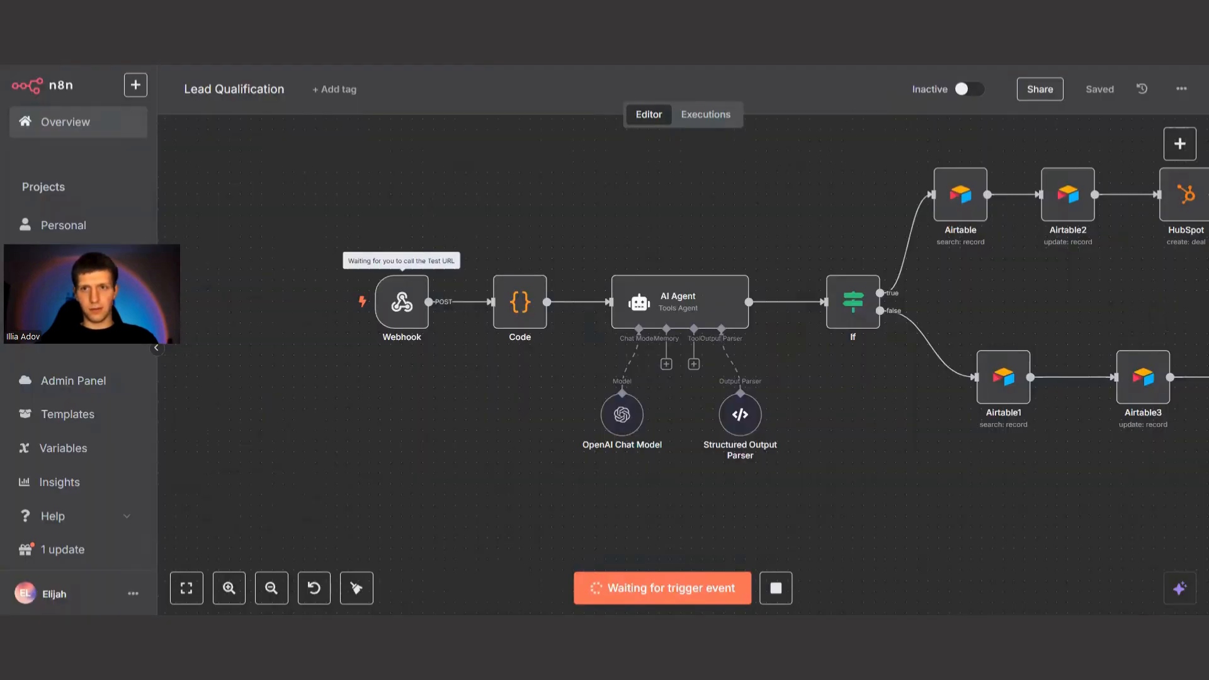
{"action": "key", "text": "alt+Tab"}
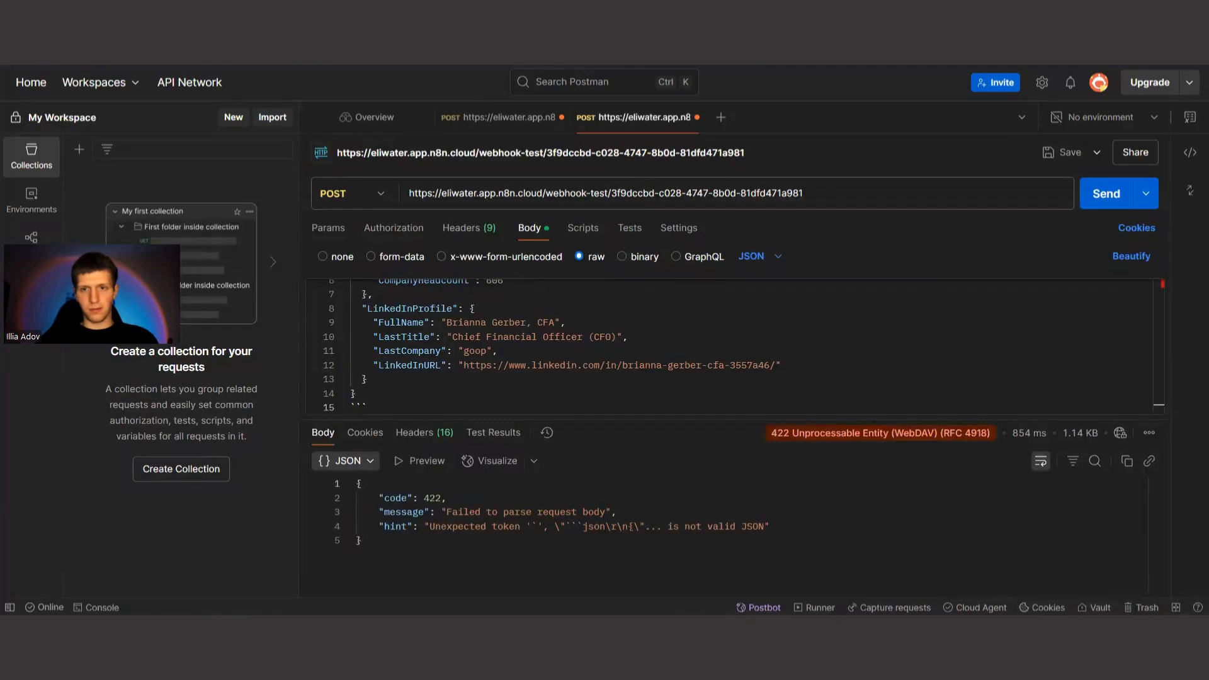
Delete the closing ``` and the opening ```json code fence markers from the request body.
{"action": "left_click", "coordinate": [398, 408]}
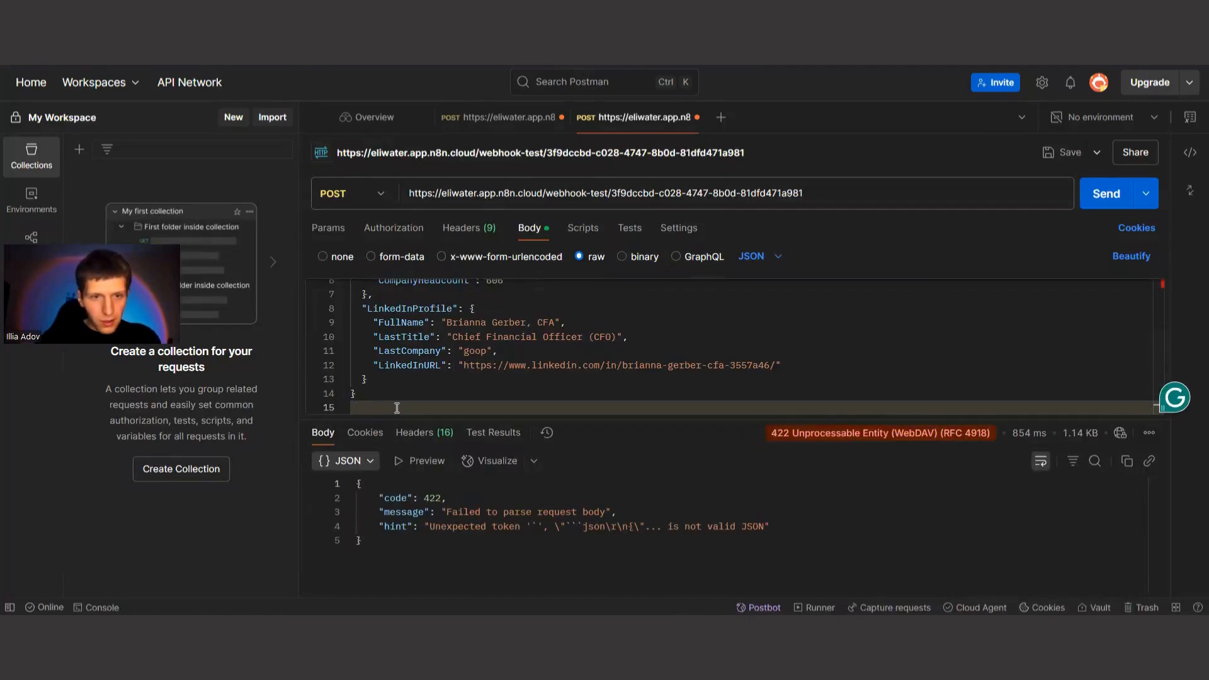
{"action": "scroll", "coordinate": [341, 297], "scroll_direction": "up", "scroll_amount": 5}
{"action": "left_click_drag", "start_coordinate": [396, 286], "coordinate": [337, 286]}
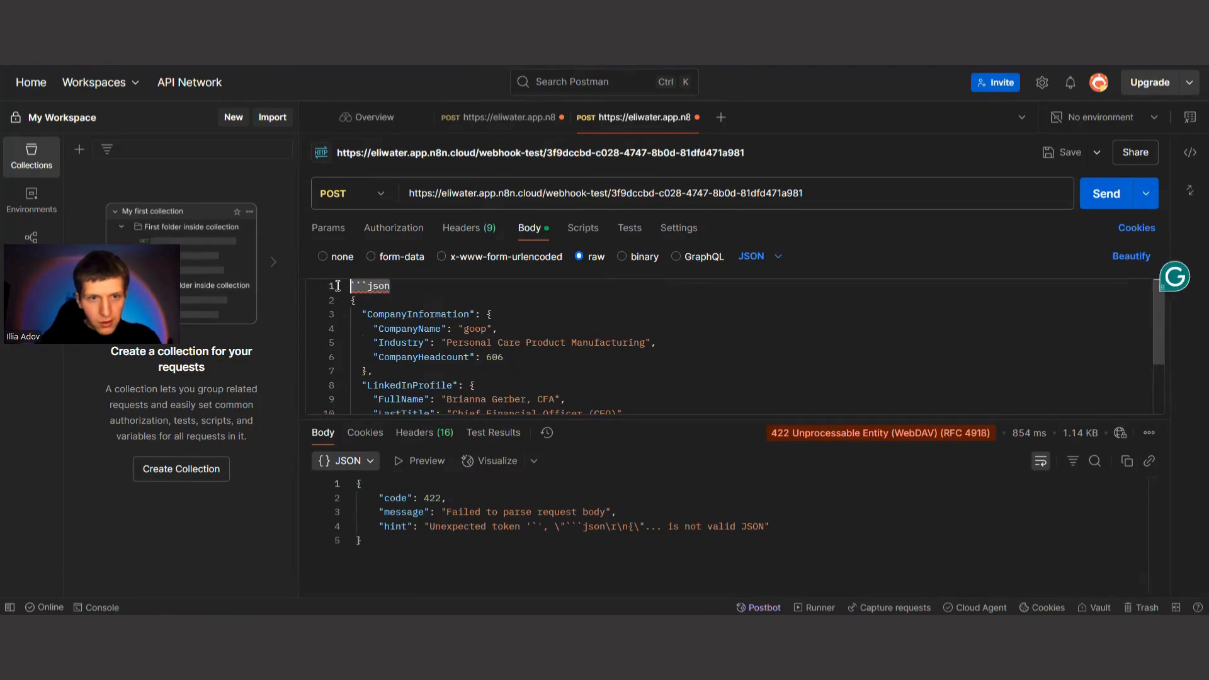
{"action": "key", "text": "BackSpace"}
{"action": "scroll", "coordinate": [337, 290], "scroll_direction": "down", "scroll_amount": 3}
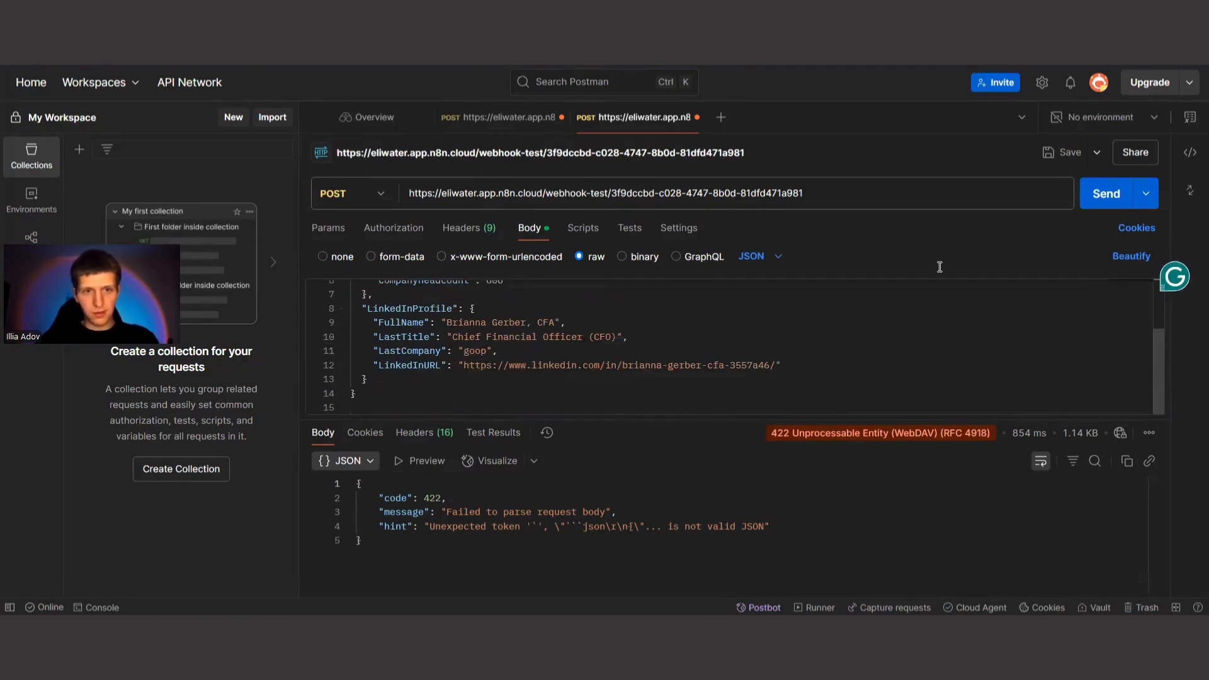
Send the corrected POST request from Postman and follow the workflow execution through its branches in n8n.
{"action": "left_click", "coordinate": [334, 61]}
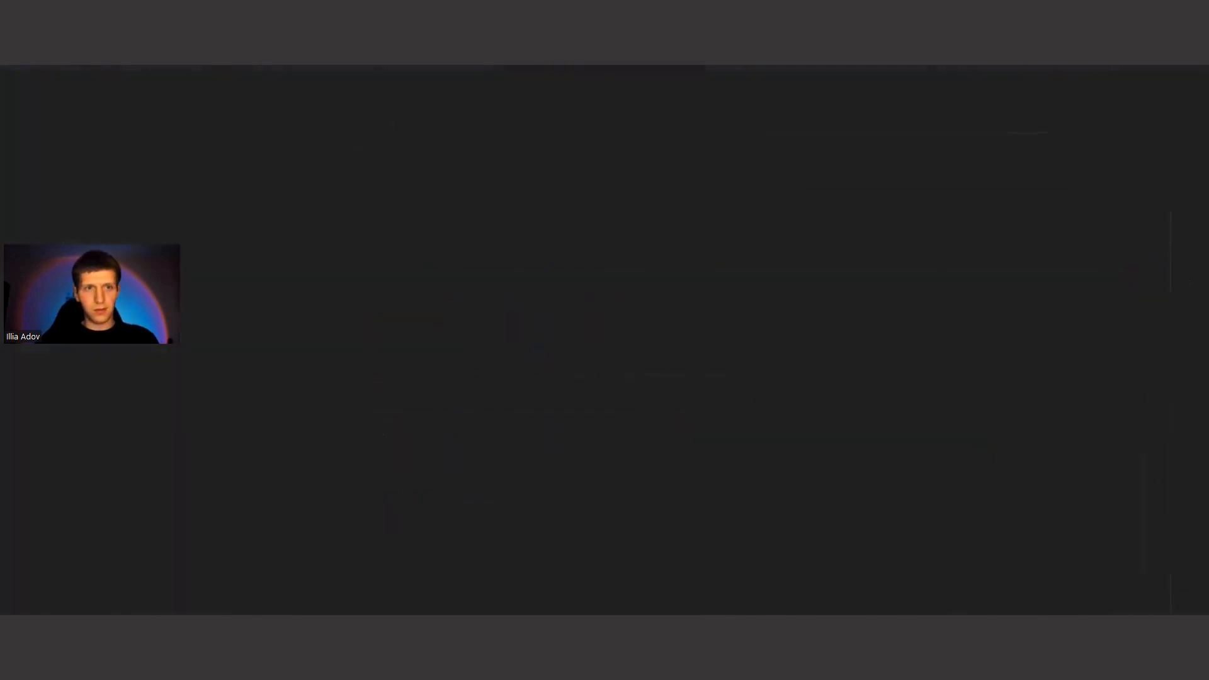
{"action": "key", "text": "alt+Tab"}
{"action": "left_click", "coordinate": [1103, 194]}
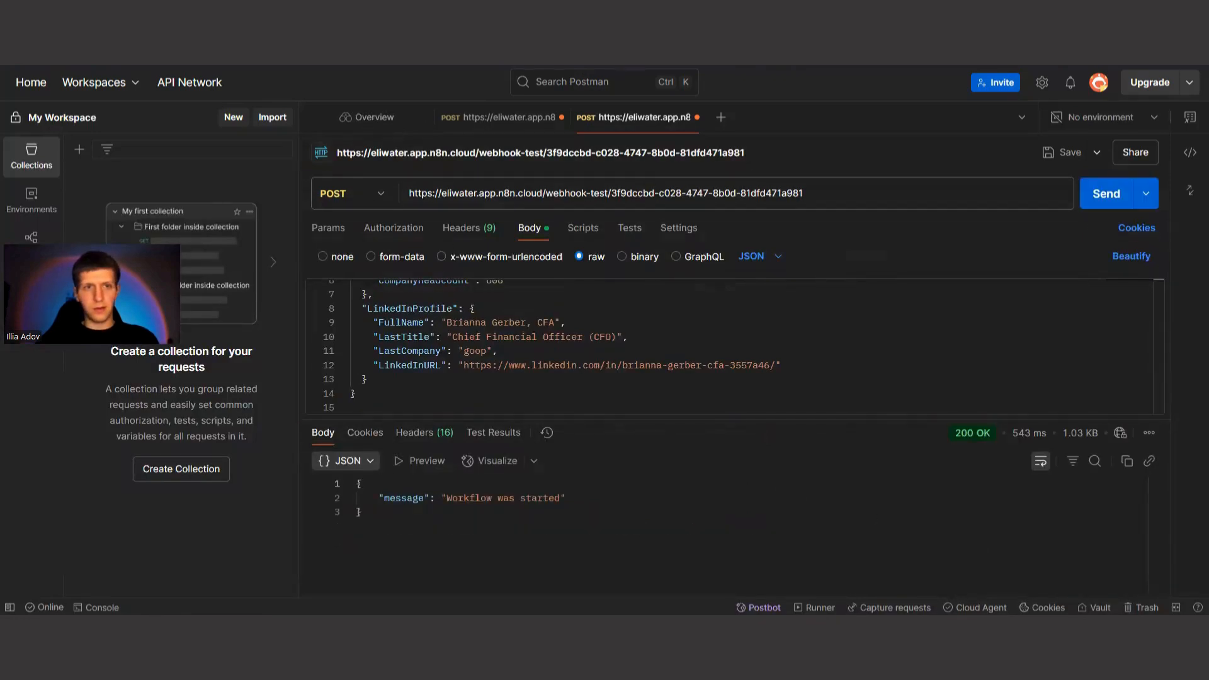
{"action": "key", "text": "alt+Tab"}
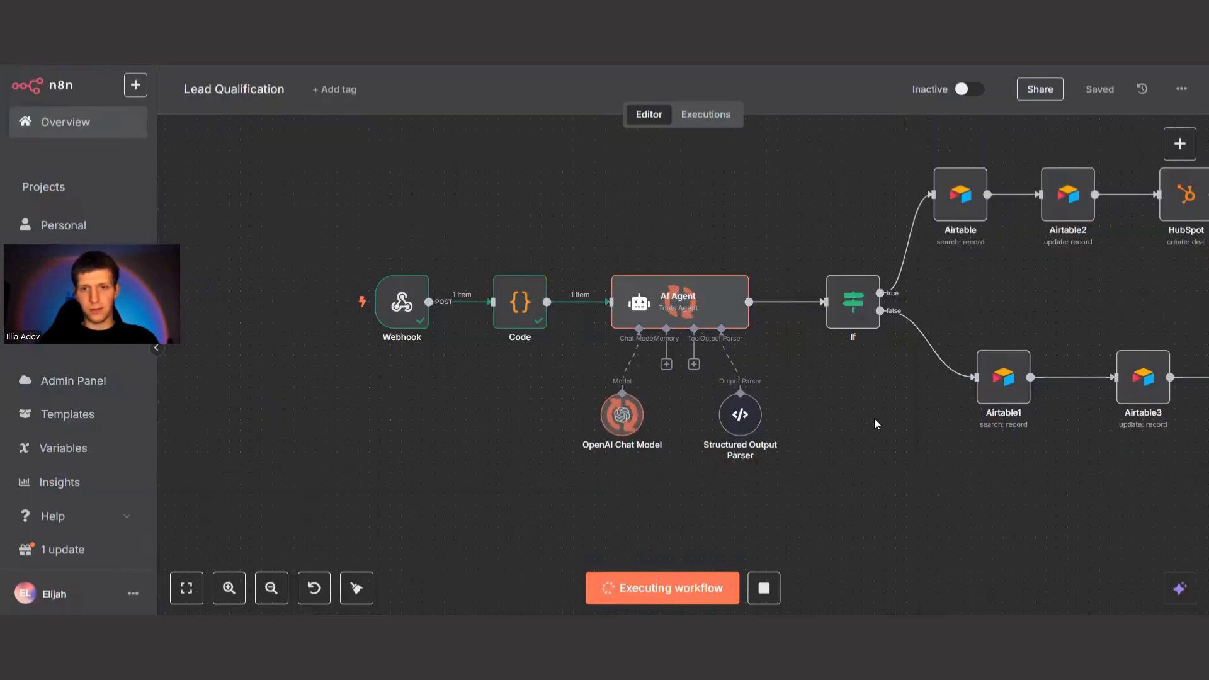
{"action": "left_click_drag", "start_coordinate": [874, 419], "coordinate": [624, 450]}
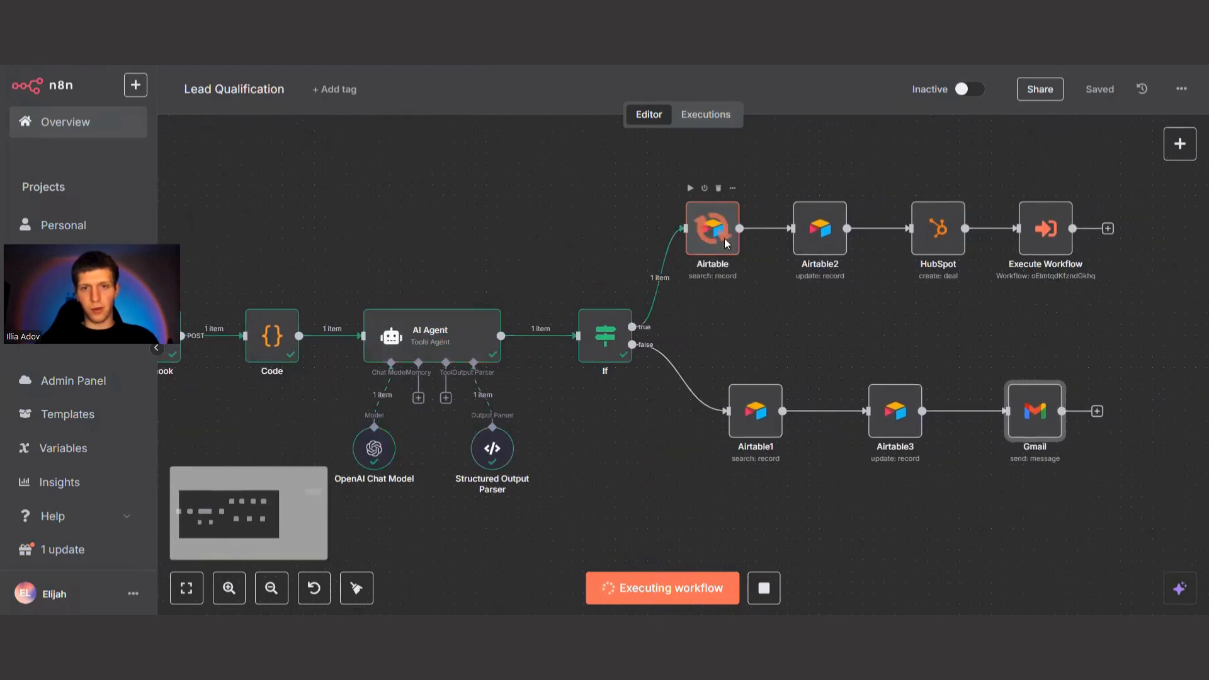
{"action": "left_click_drag", "start_coordinate": [1028, 316], "coordinate": [974, 343]}
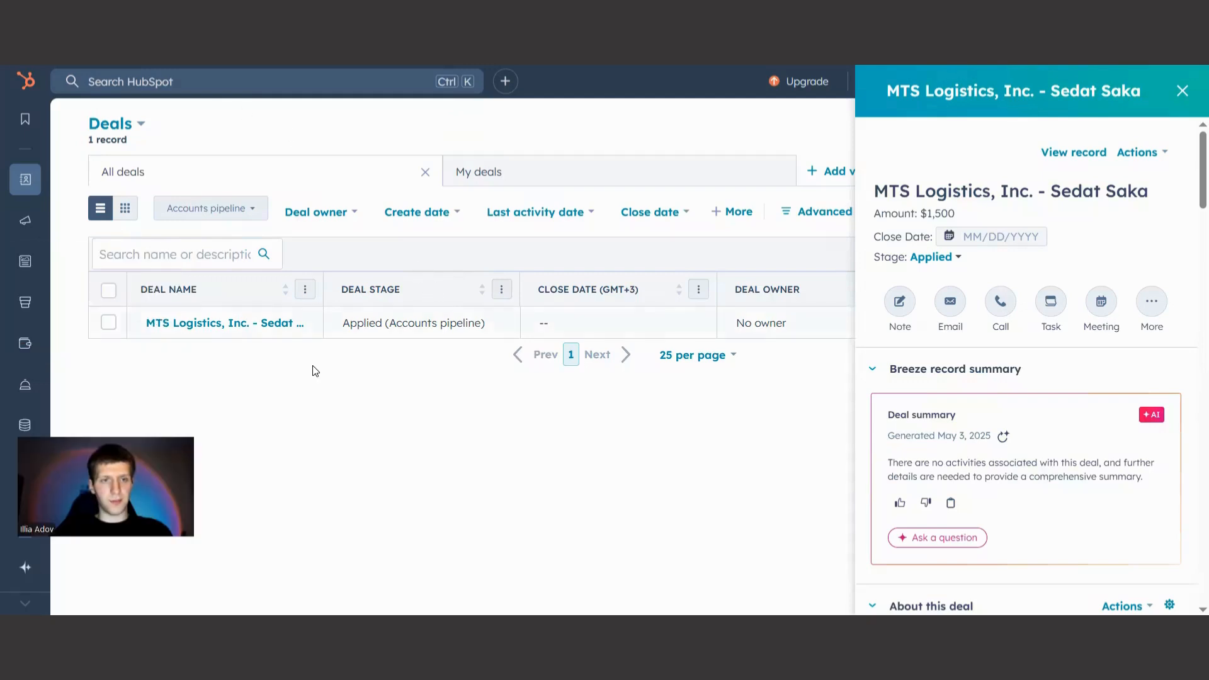
Close the MTS Logistics deal in HubSpot, check the lead's record in Airtable, and open the goop deal's details.
{"action": "left_click", "coordinate": [1182, 90]}
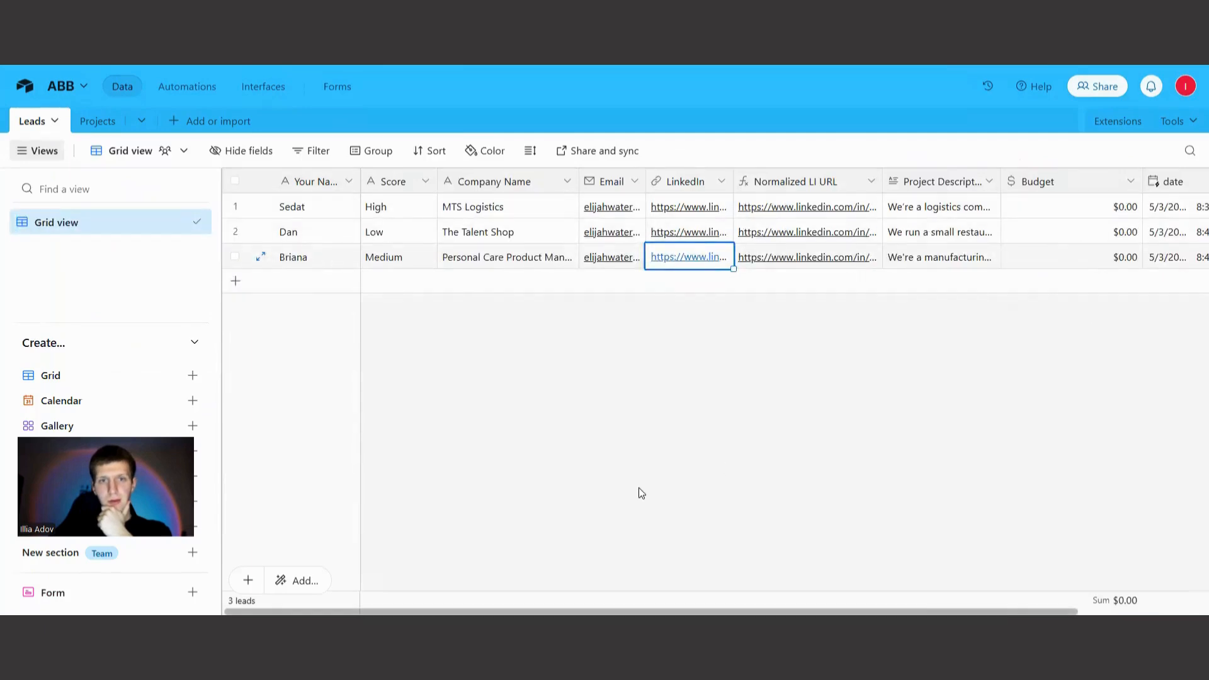
{"action": "left_click", "coordinate": [452, 308]}
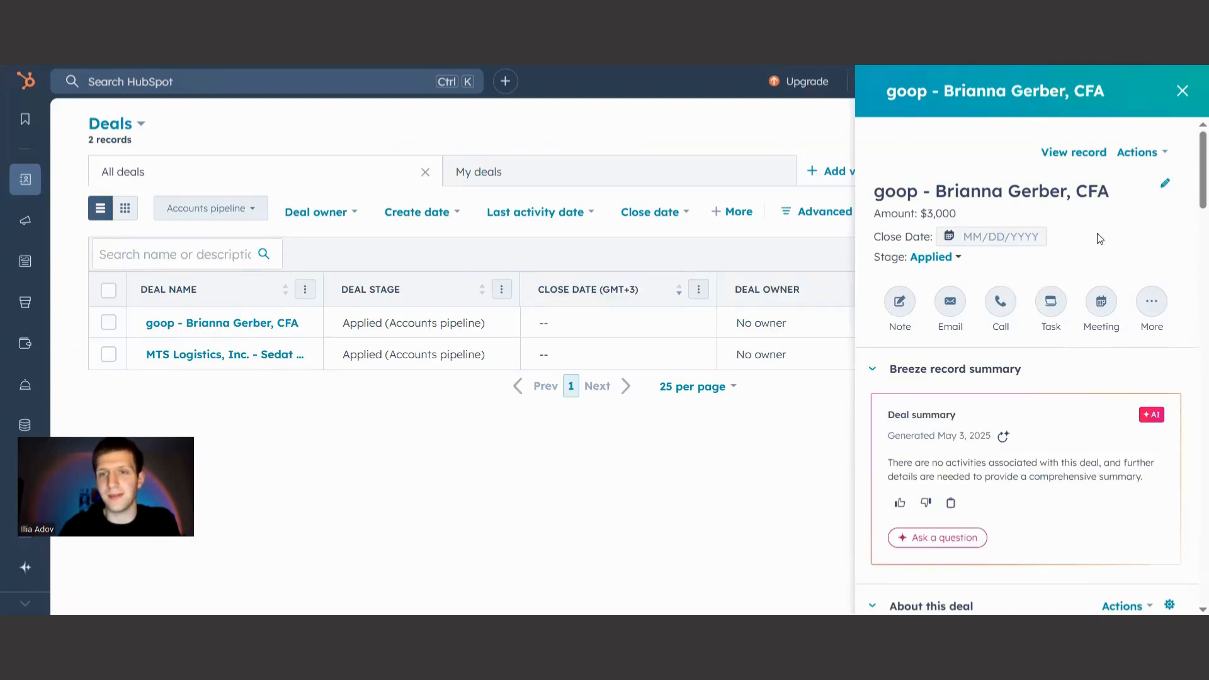
Compare the goop deal's amount in HubSpot with the Budget column of the Leads table in Airtable.
{"action": "double_click", "coordinate": [934, 213]}
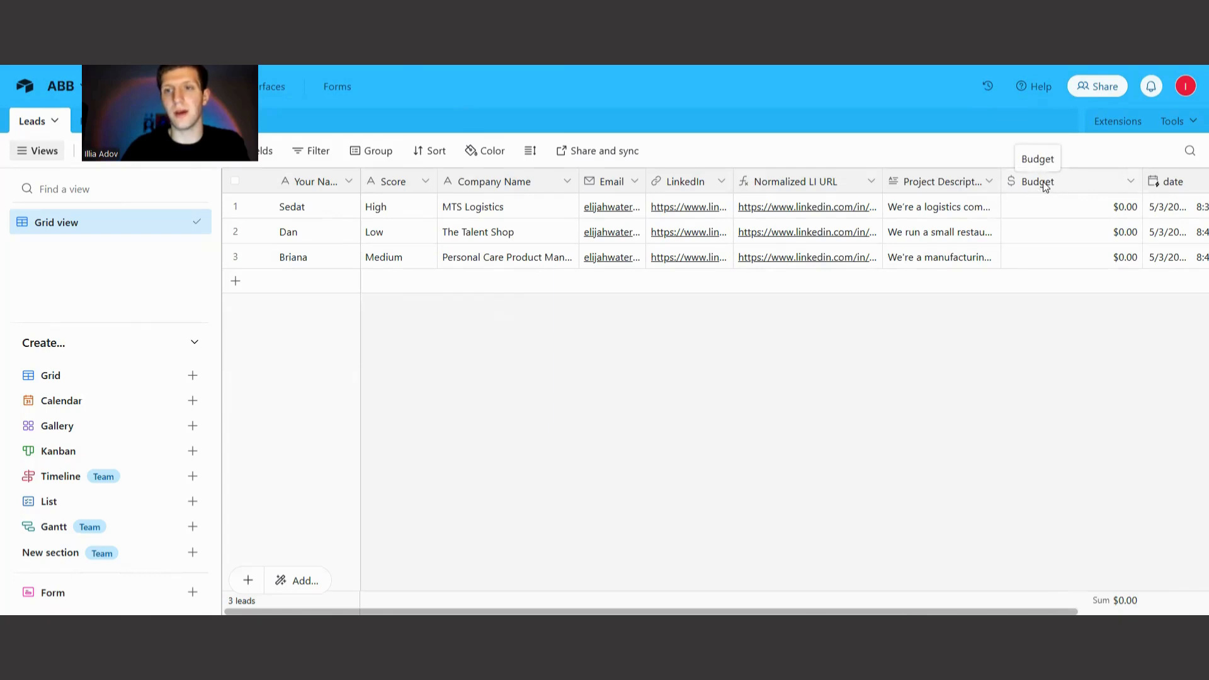
{"action": "left_click", "coordinate": [1046, 183]}
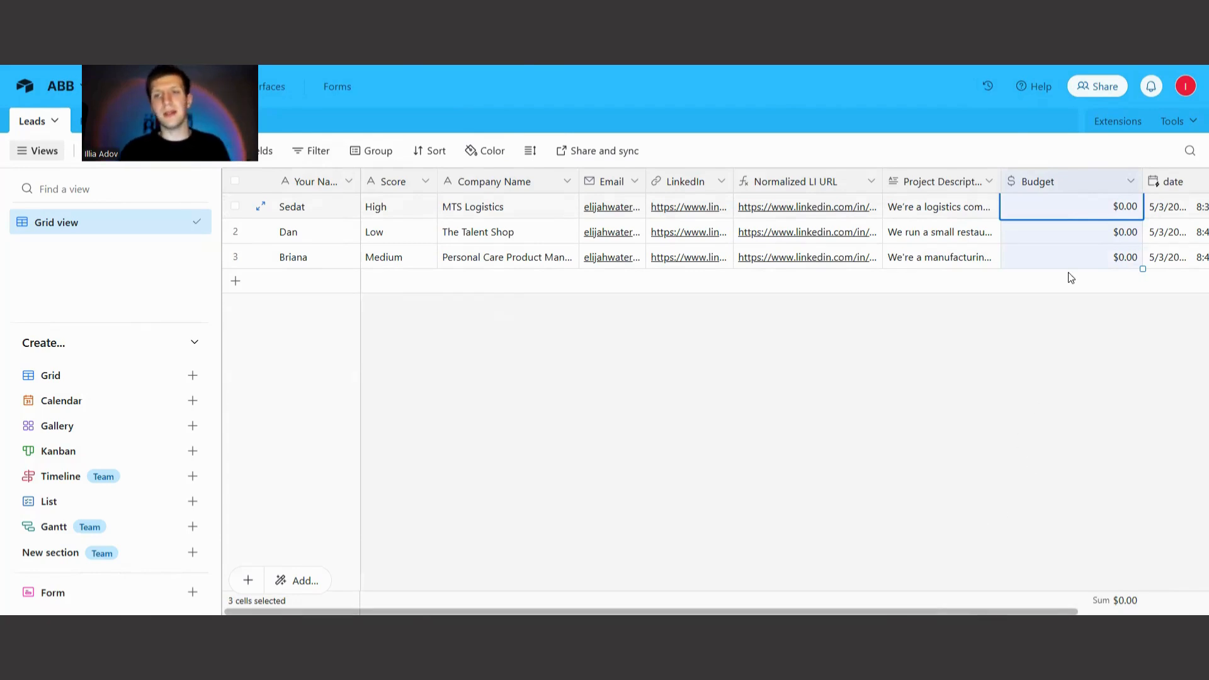
{"action": "left_click", "coordinate": [1043, 305]}
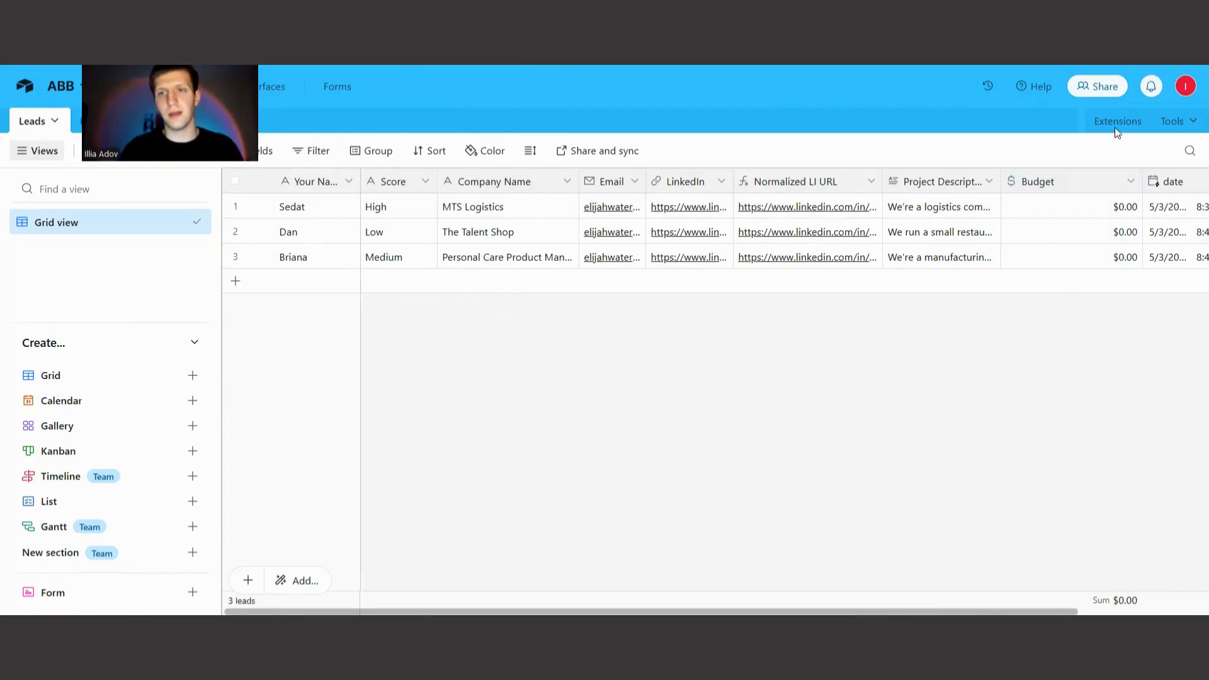
{"action": "left_click", "coordinate": [470, 66]}
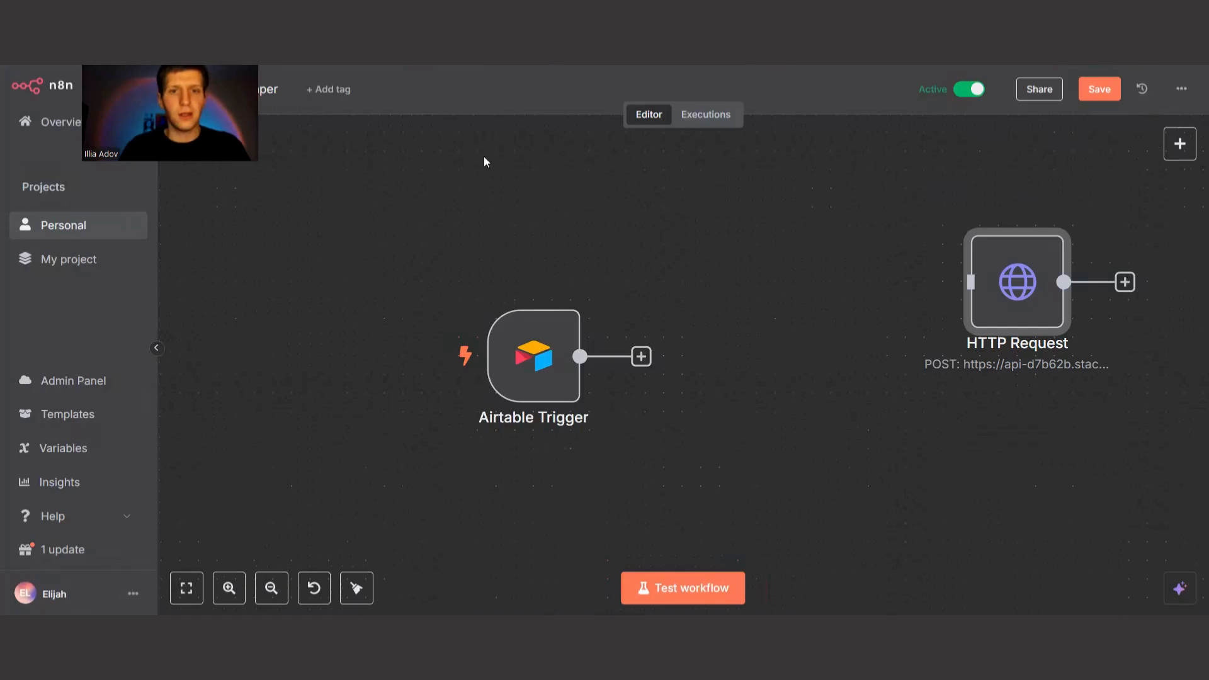
Switch to the lead qualification workflow in n8n and inspect the Airtable1 and Airtable search nodes.
{"action": "key", "text": "ctrl+Tab"}
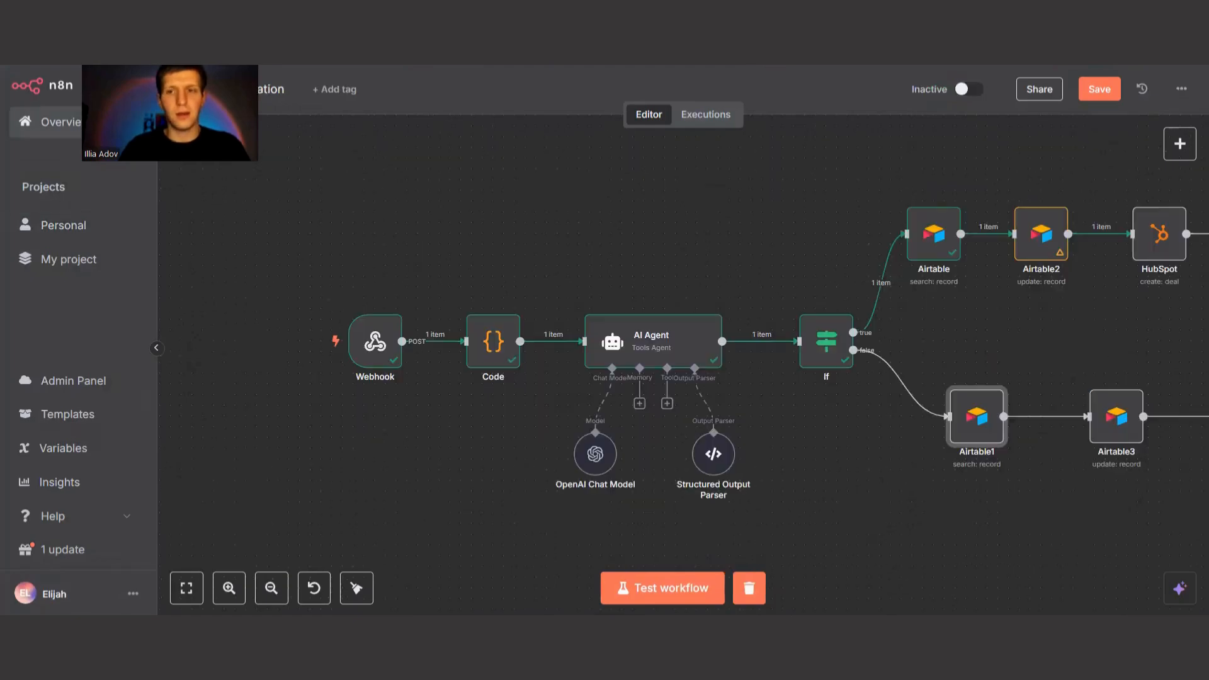
{"action": "double_click", "coordinate": [982, 426]}
{"action": "scroll", "coordinate": [473, 454], "scroll_direction": "down", "scroll_amount": 3}
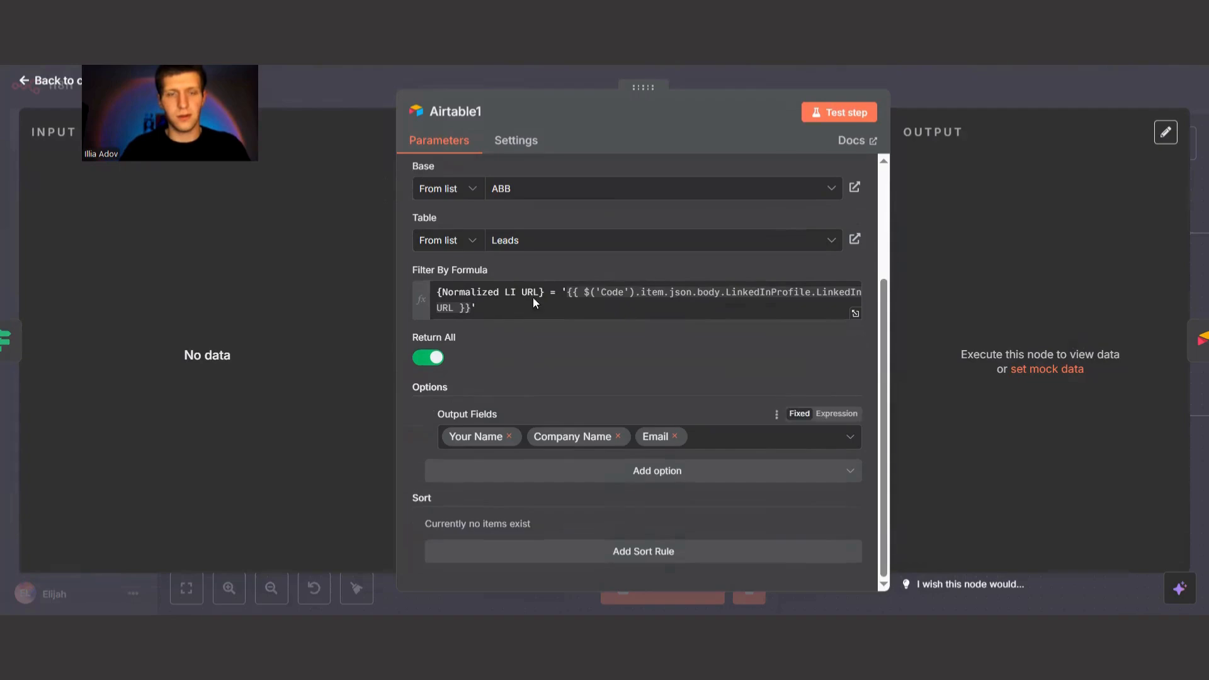
{"action": "key", "text": "Escape"}
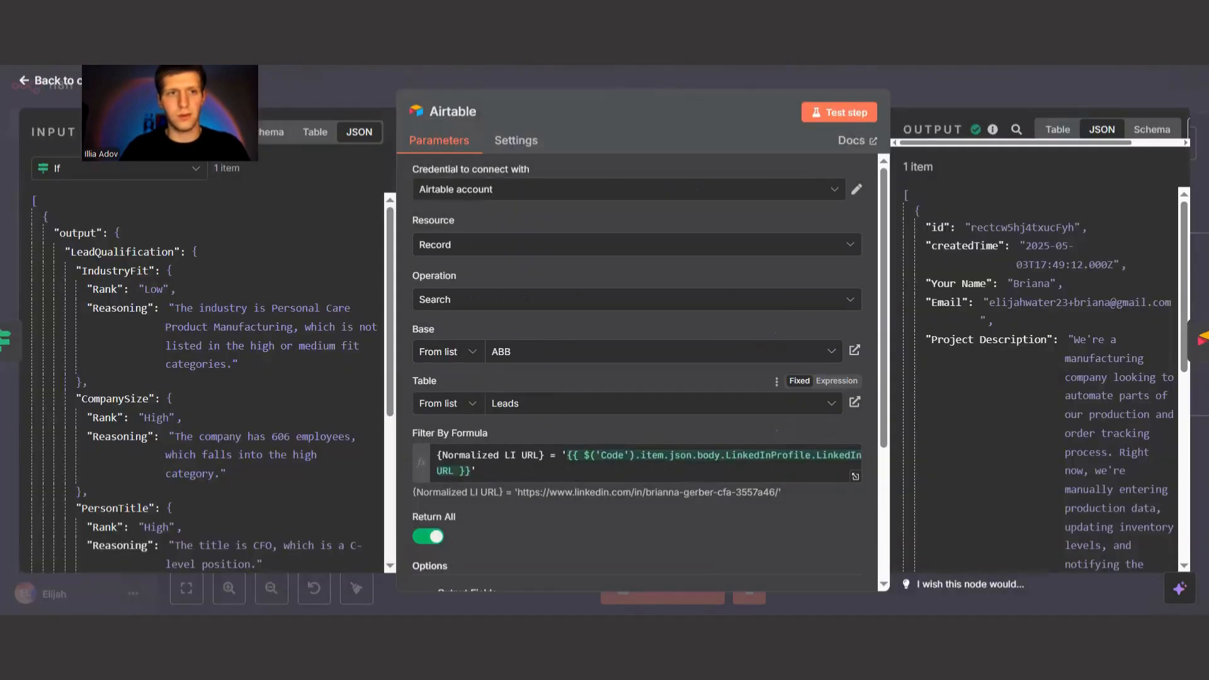
{"action": "key", "text": "Escape"}
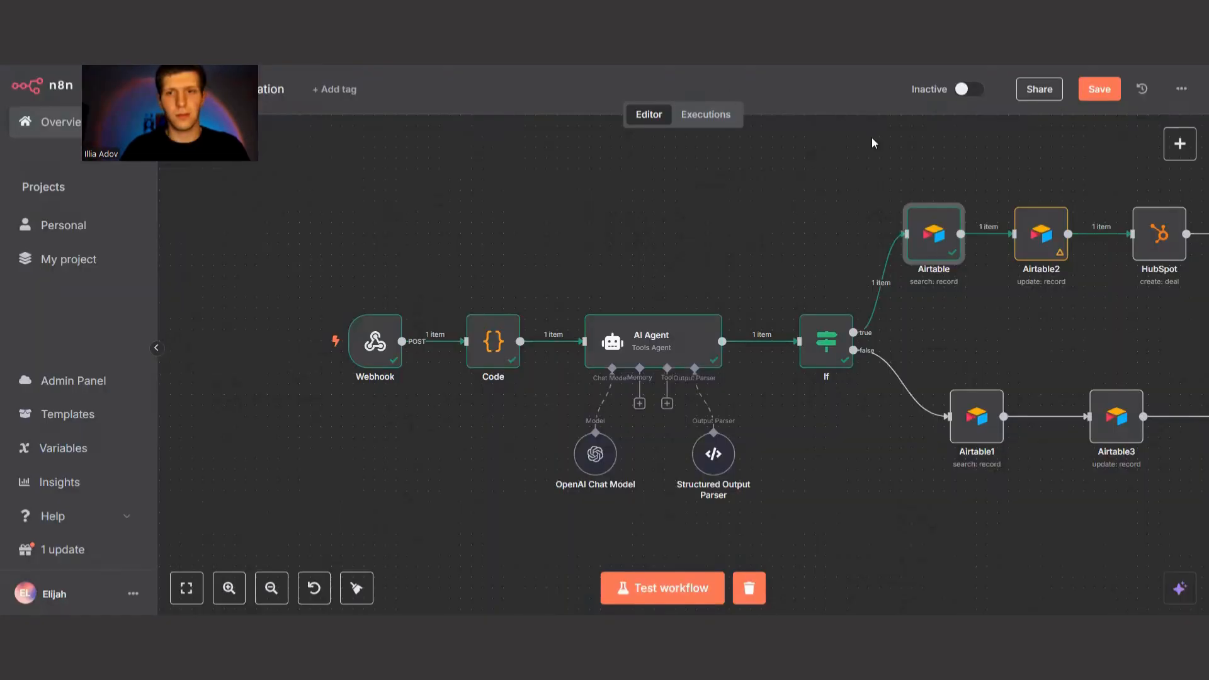
Remove the Budget field from the values to update in the Airtable2 node.
{"action": "left_click", "coordinate": [1045, 257]}
{"action": "double_click", "coordinate": [1045, 257]}
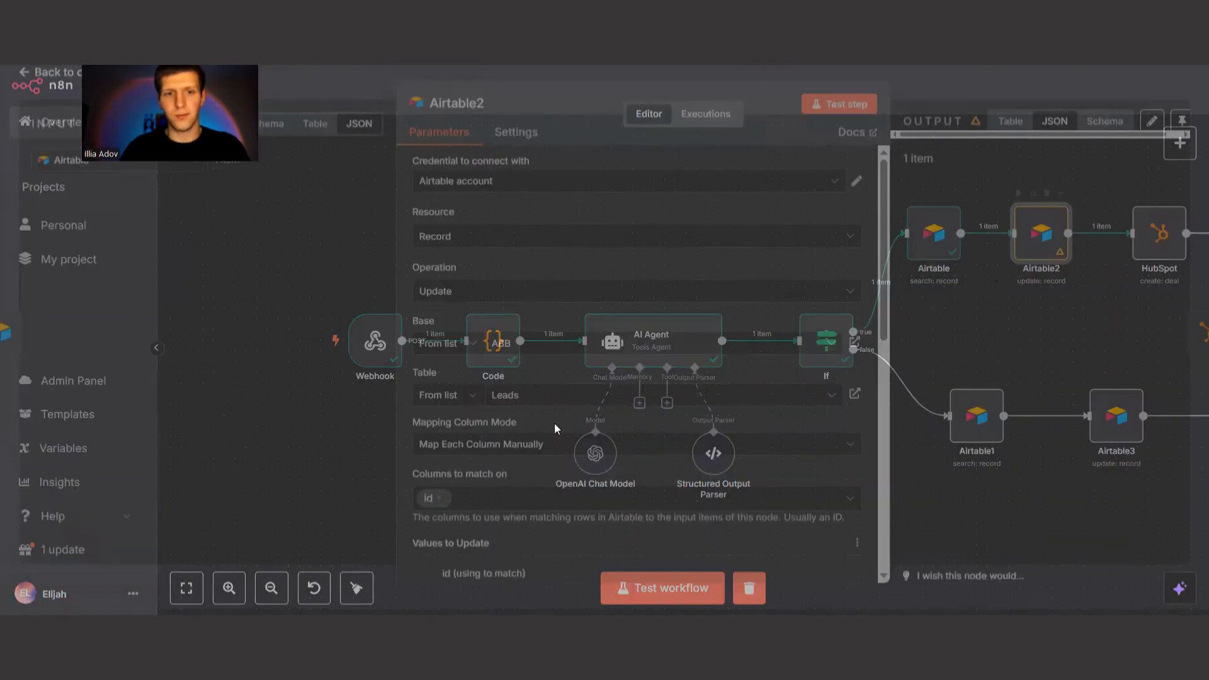
{"action": "scroll", "coordinate": [471, 433], "scroll_direction": "down", "scroll_amount": 10}
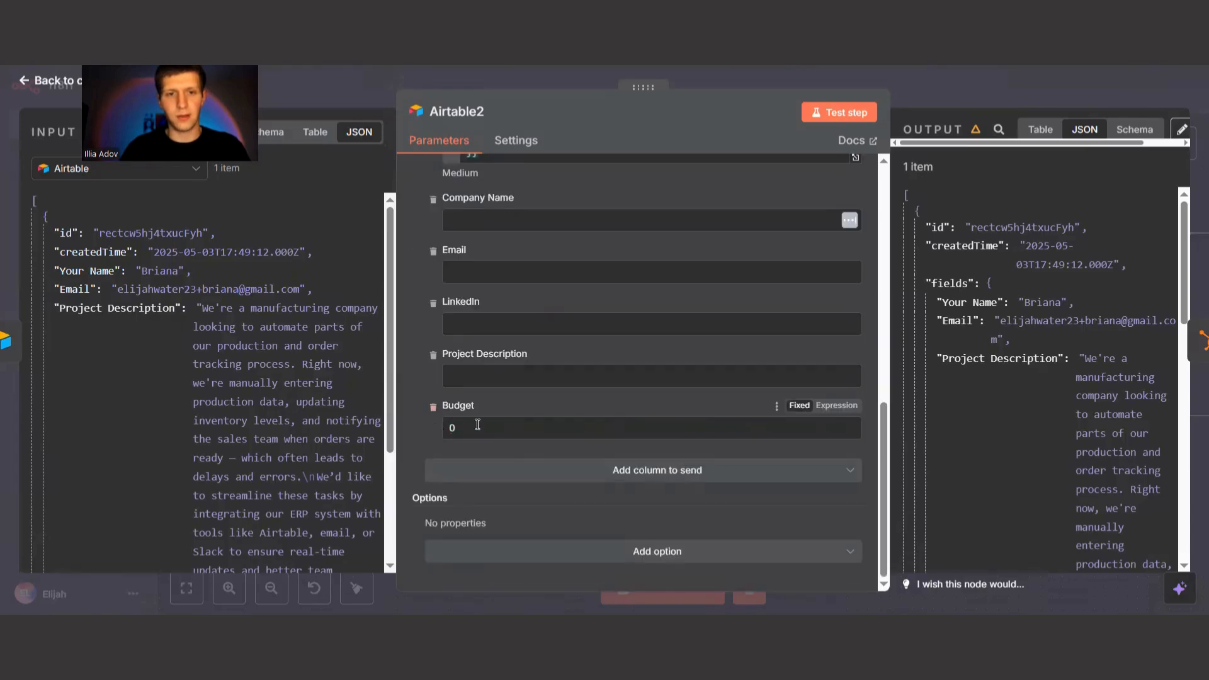
{"action": "scroll", "coordinate": [272, 423], "scroll_direction": "down", "scroll_amount": 3}
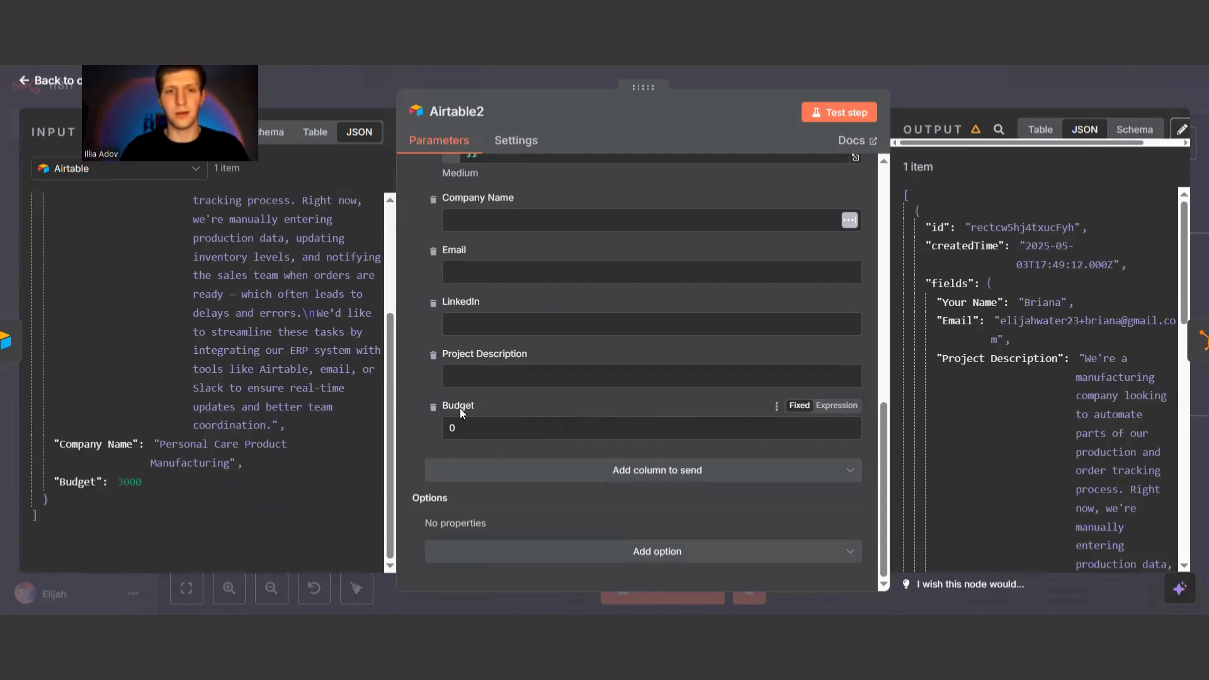
{"action": "left_click", "coordinate": [433, 407]}
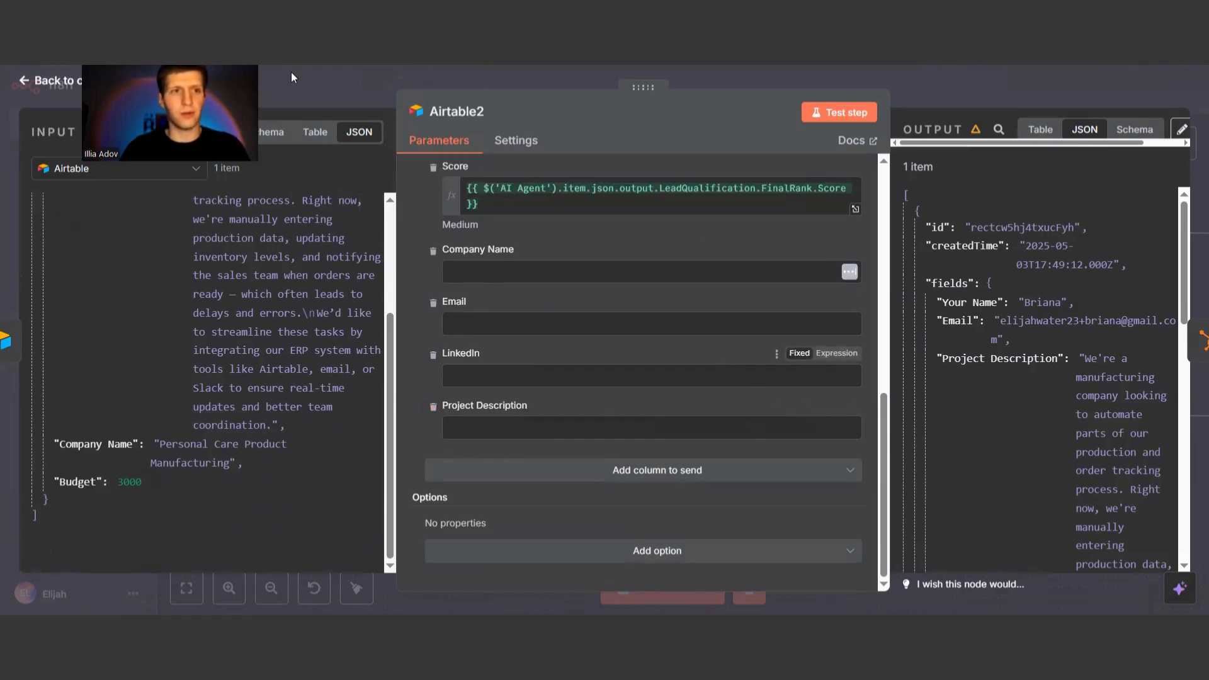
Review the Airtable1 search node's base, table, filter formula and output fields.
{"action": "double_click", "coordinate": [994, 433]}
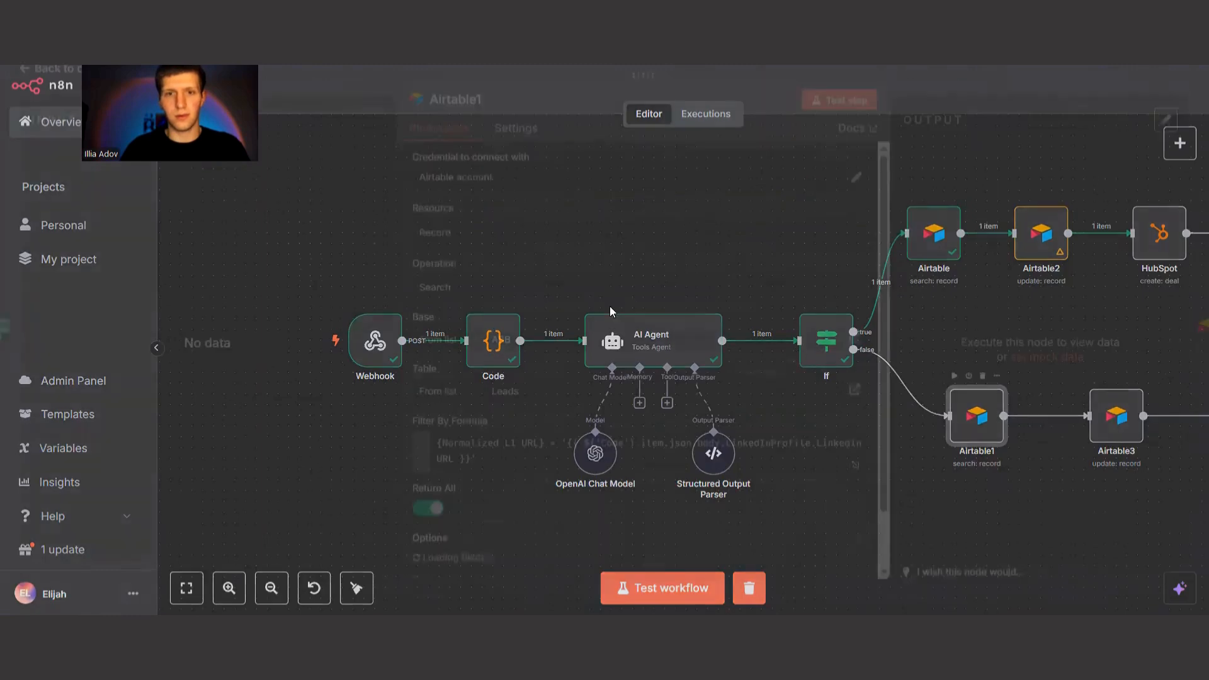
{"action": "scroll", "coordinate": [568, 381], "scroll_direction": "down", "scroll_amount": 3}
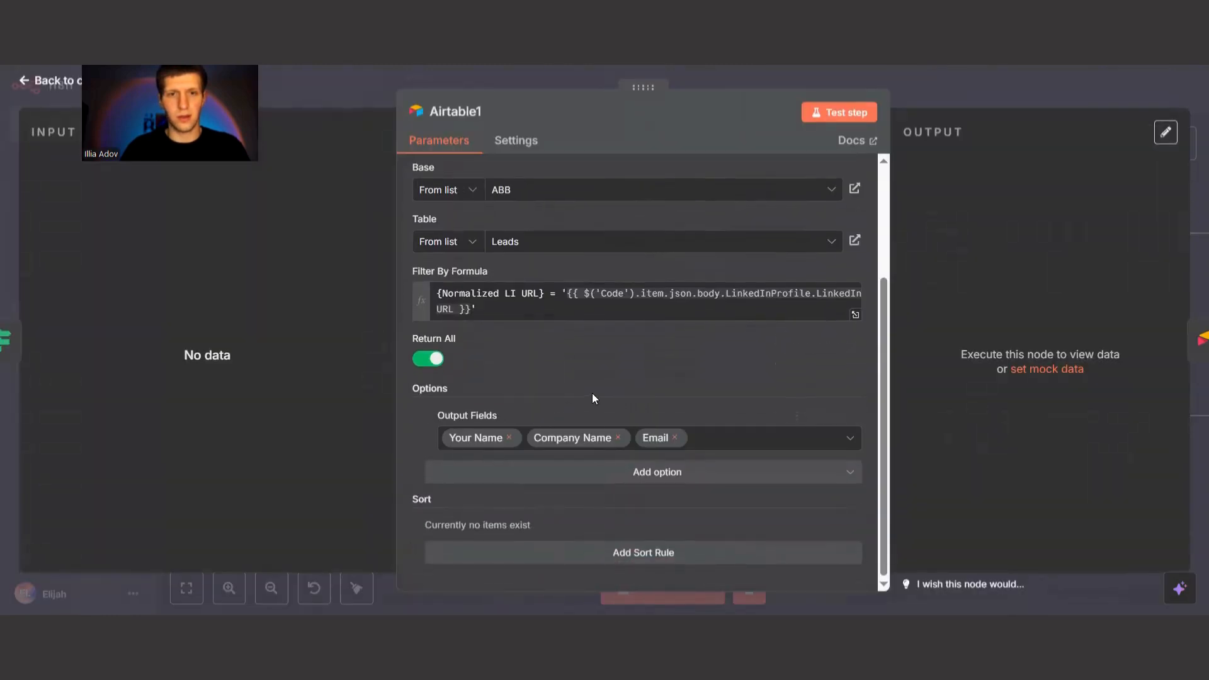
{"action": "scroll", "coordinate": [592, 393], "scroll_direction": "up", "scroll_amount": 3}
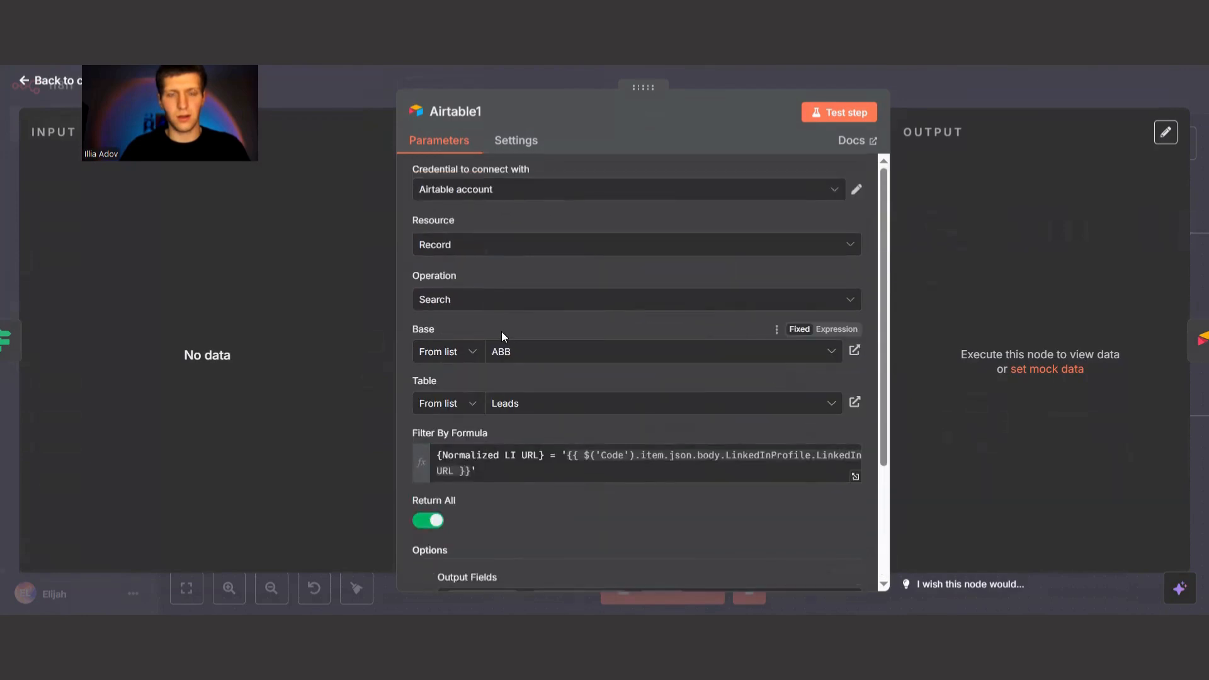
{"action": "scroll", "coordinate": [433, 256], "scroll_direction": "down", "scroll_amount": 3}
{"action": "scroll", "coordinate": [527, 423], "scroll_direction": "up", "scroll_amount": 3}
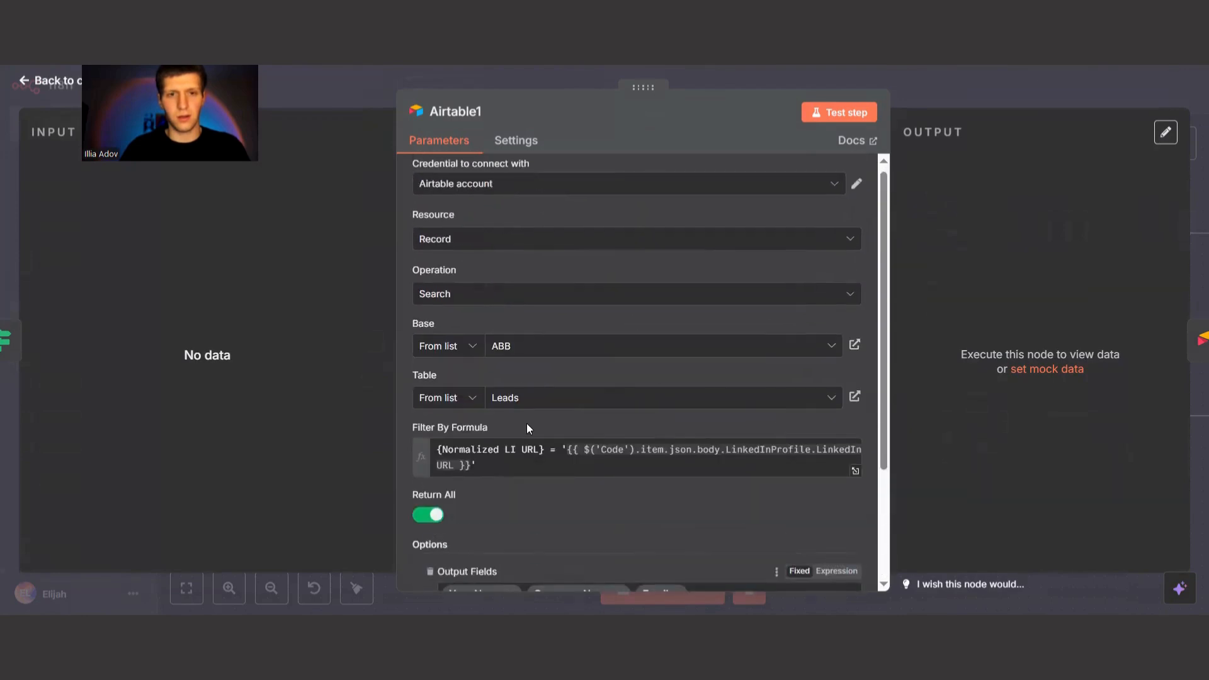
{"action": "scroll", "coordinate": [531, 410], "scroll_direction": "down", "scroll_amount": 3}
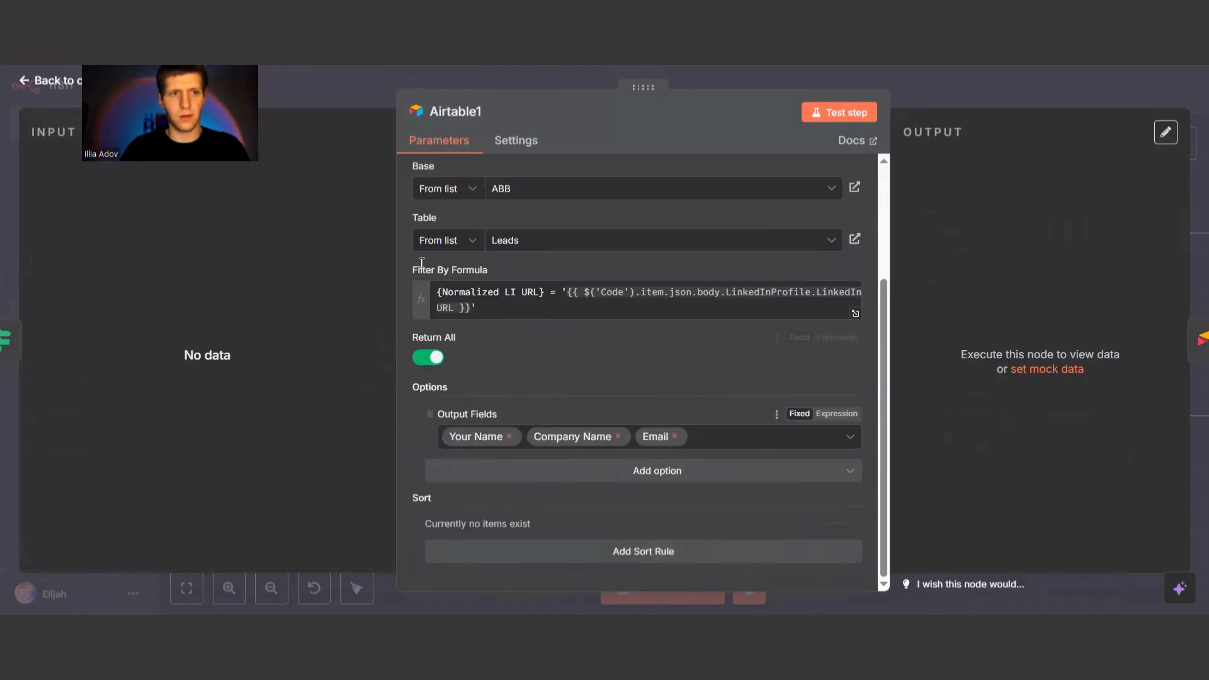
{"action": "key", "text": "Escape"}
Remove the Budget field from the values to update in the Airtable3 node, and save the workflow.
{"action": "double_click", "coordinate": [1099, 416]}
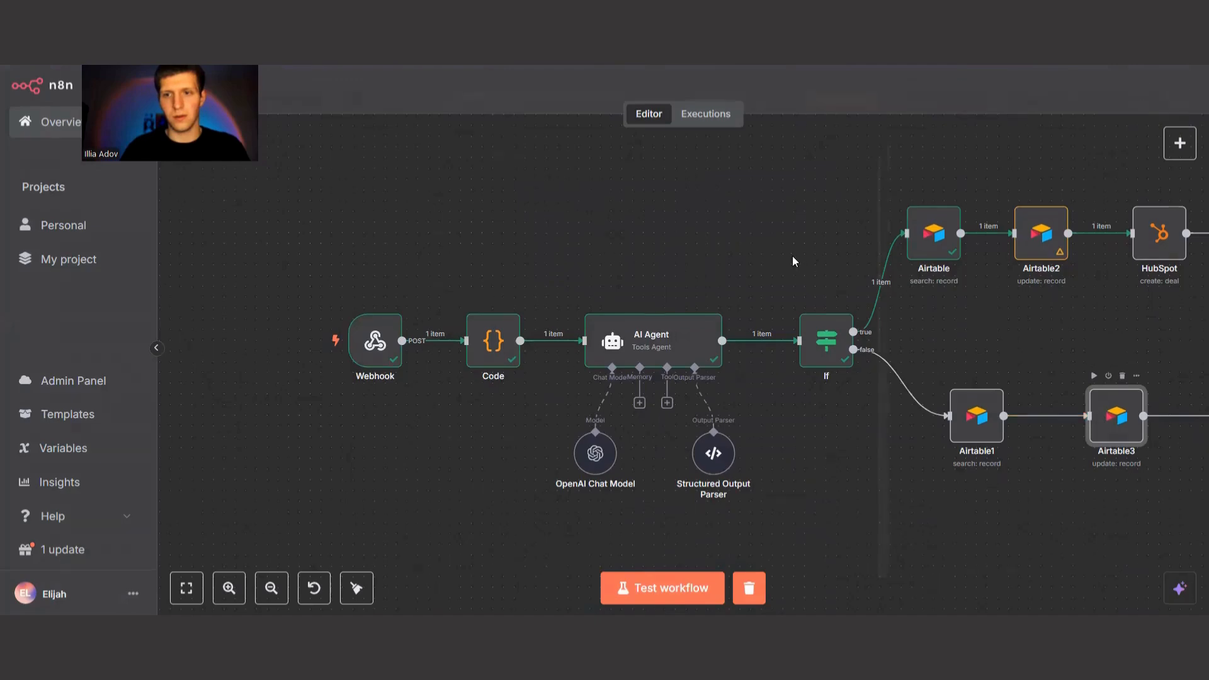
{"action": "scroll", "coordinate": [547, 370], "scroll_direction": "down", "scroll_amount": 6}
{"action": "scroll", "coordinate": [554, 390], "scroll_direction": "down", "scroll_amount": 3}
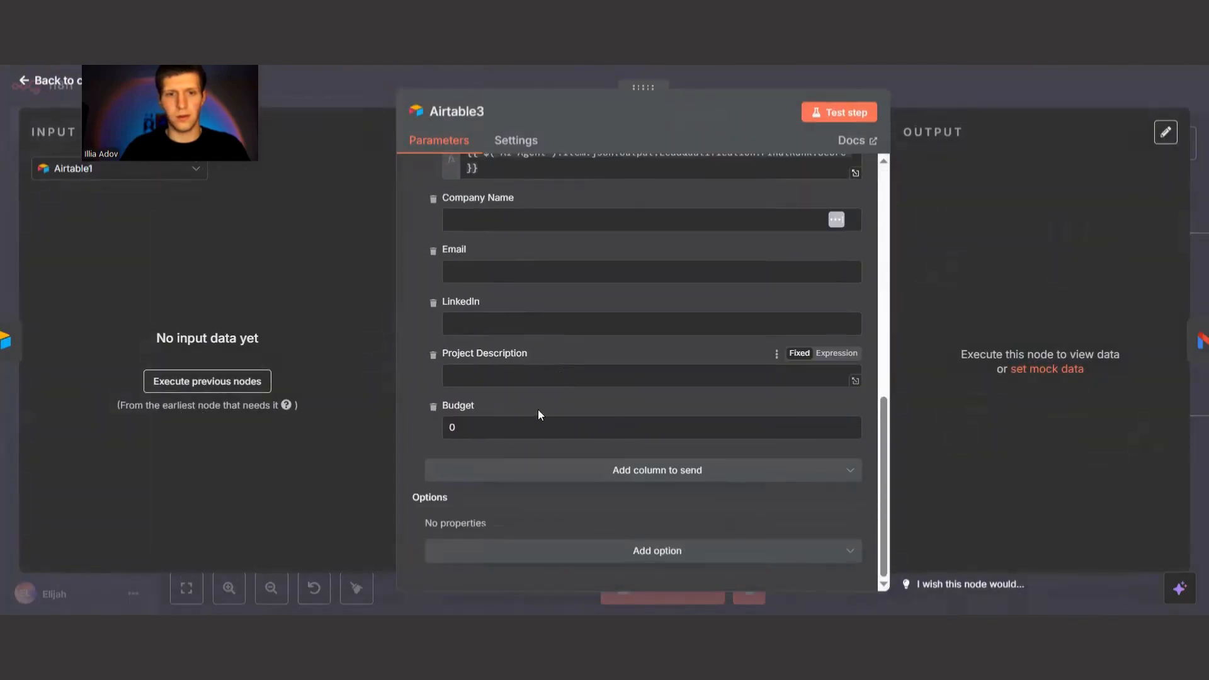
{"action": "left_click", "coordinate": [433, 408]}
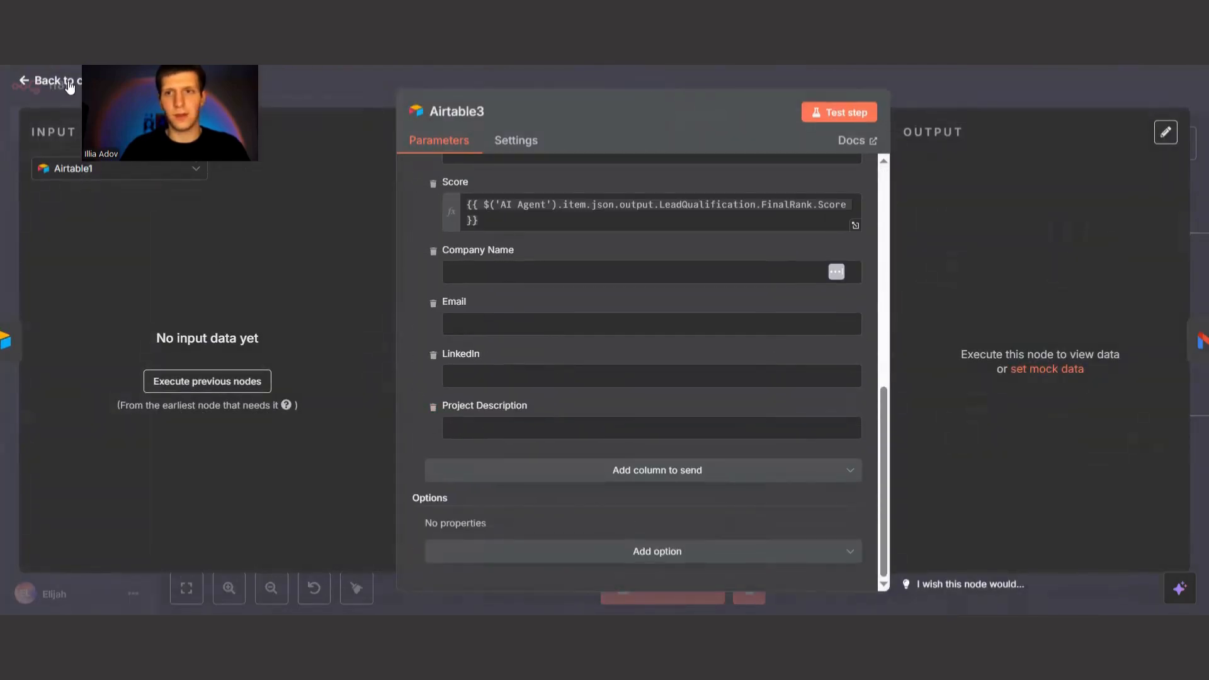
{"action": "key", "text": "Escape"}
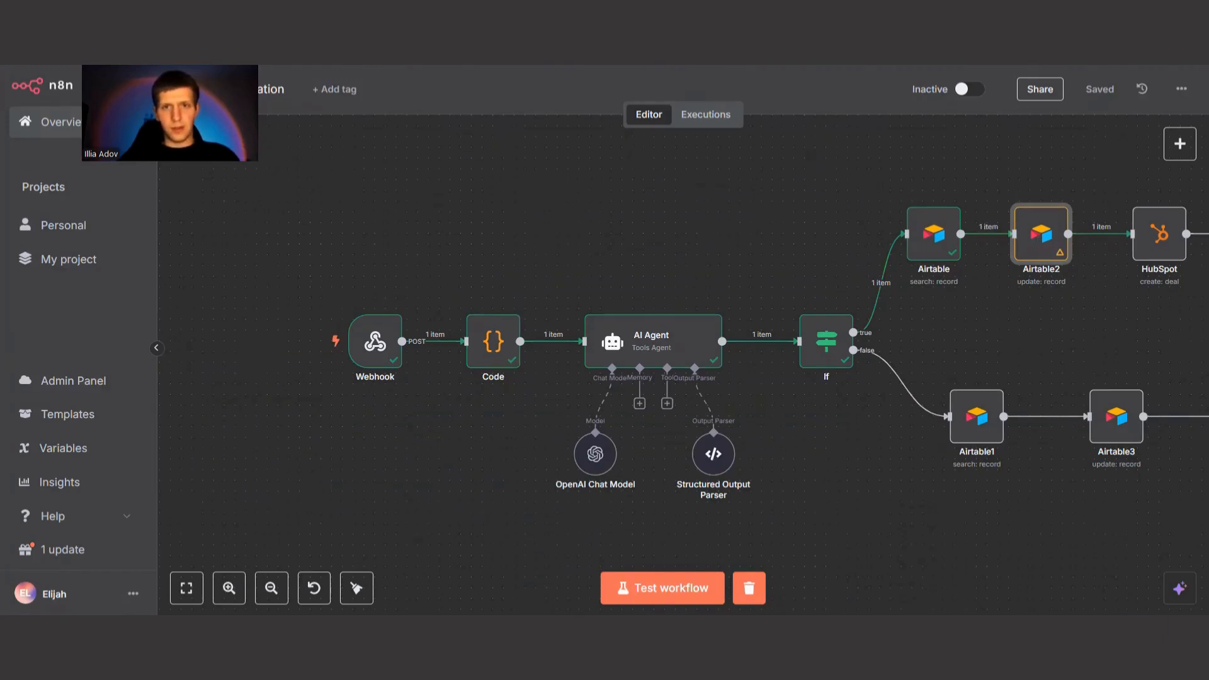
Delete the Personal Care Product Manufacturing lead from the Leads table in Airtable.
{"action": "key", "text": "ctrl+Tab"}
{"action": "left_click", "coordinate": [567, 332]}
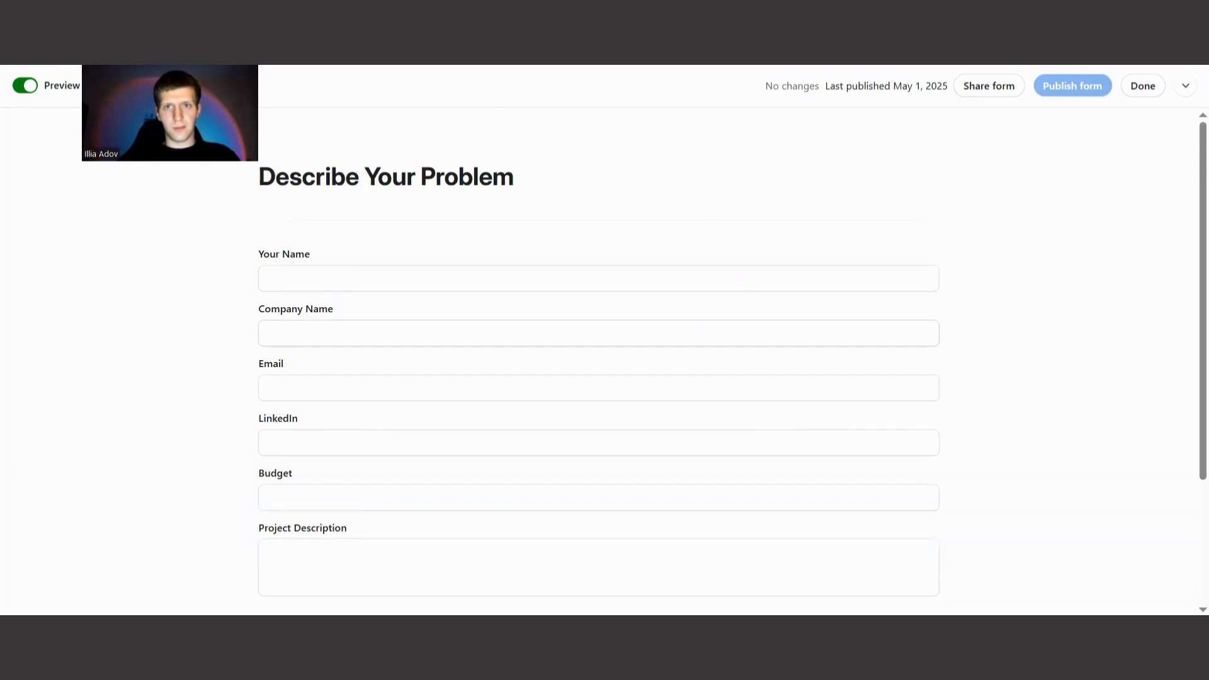
{"action": "key", "text": "ctrl+Tab"}
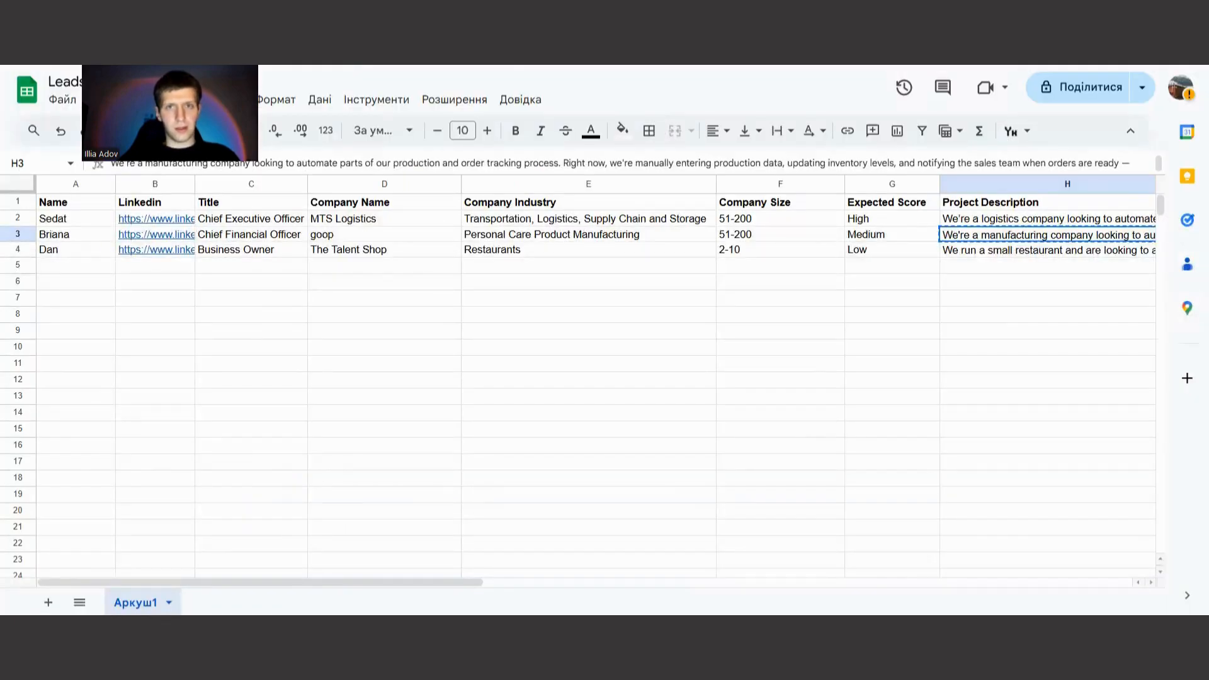
{"action": "key", "text": "ctrl+Tab"}
{"action": "key", "text": "ctrl+Tab"}
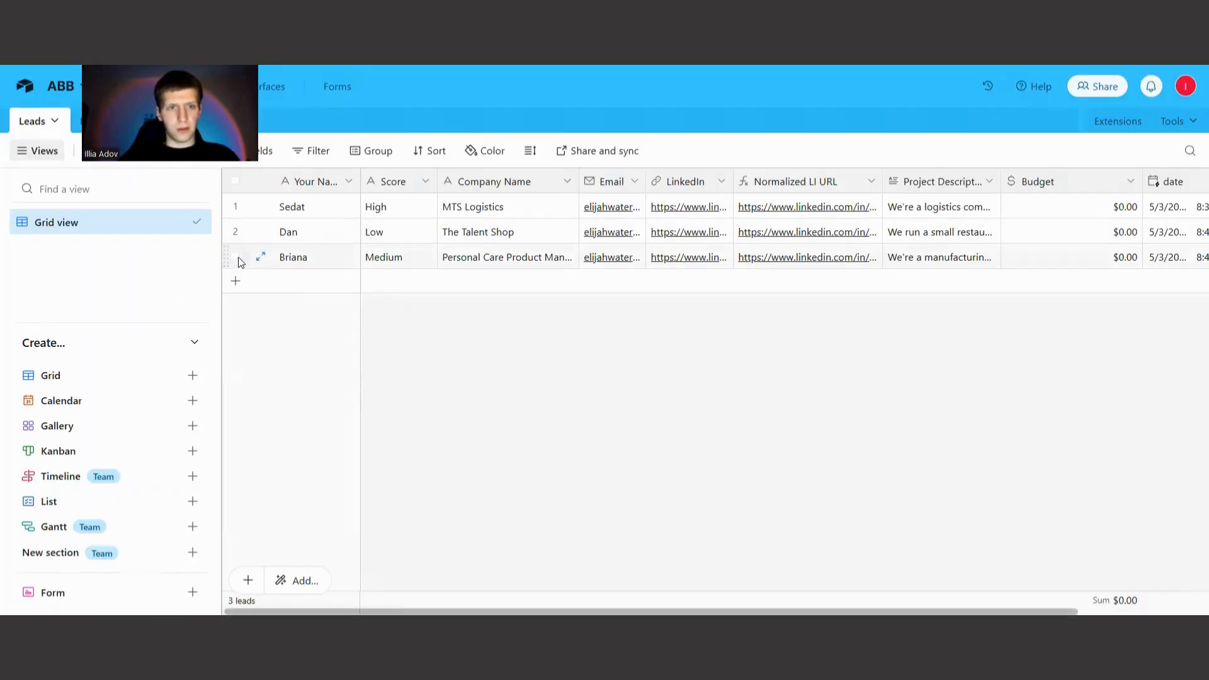
{"action": "left_click", "coordinate": [237, 258]}
{"action": "right_click", "coordinate": [312, 255]}
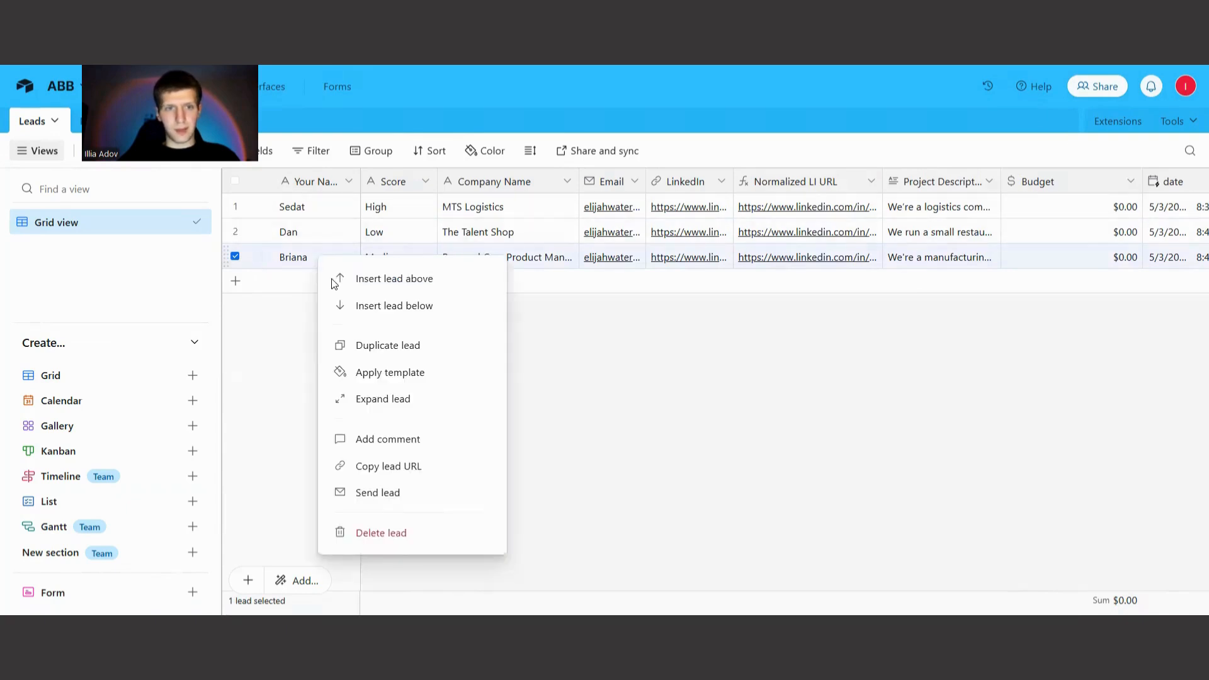
{"action": "left_click", "coordinate": [384, 534]}
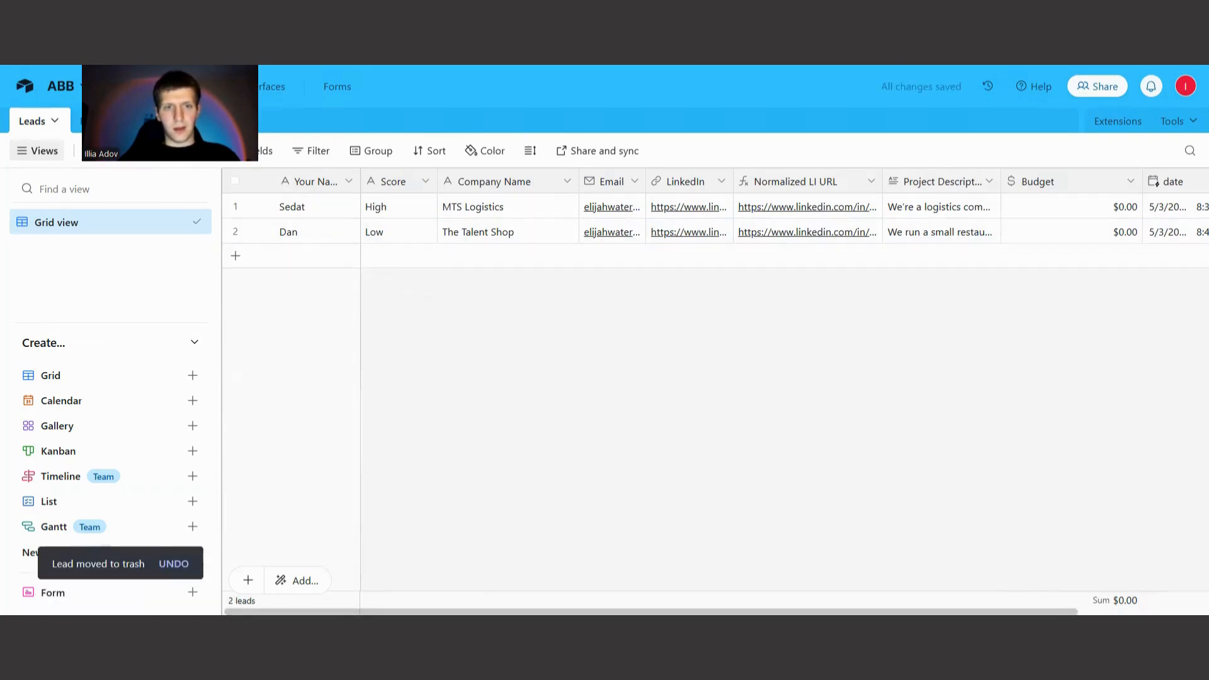
Copy the goop lead's name from the Google Sheets lead list into the Airtable form's Your Name field.
{"action": "key", "text": "ctrl+shift+Tab"}
{"action": "key", "text": "ctrl+shift+Tab"}
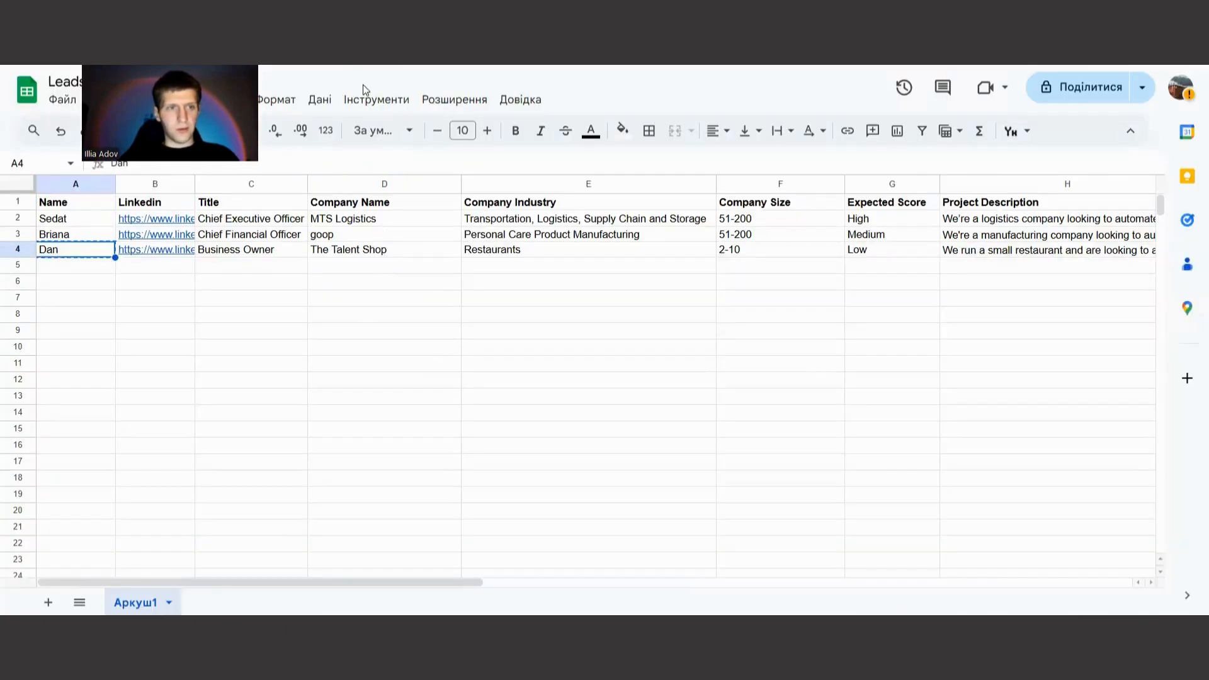
{"action": "left_click", "coordinate": [92, 237]}
{"action": "key", "text": "ctrl+c"}
{"action": "key", "text": "ctrl+Tab"}
{"action": "key", "text": "ctrl+v"}
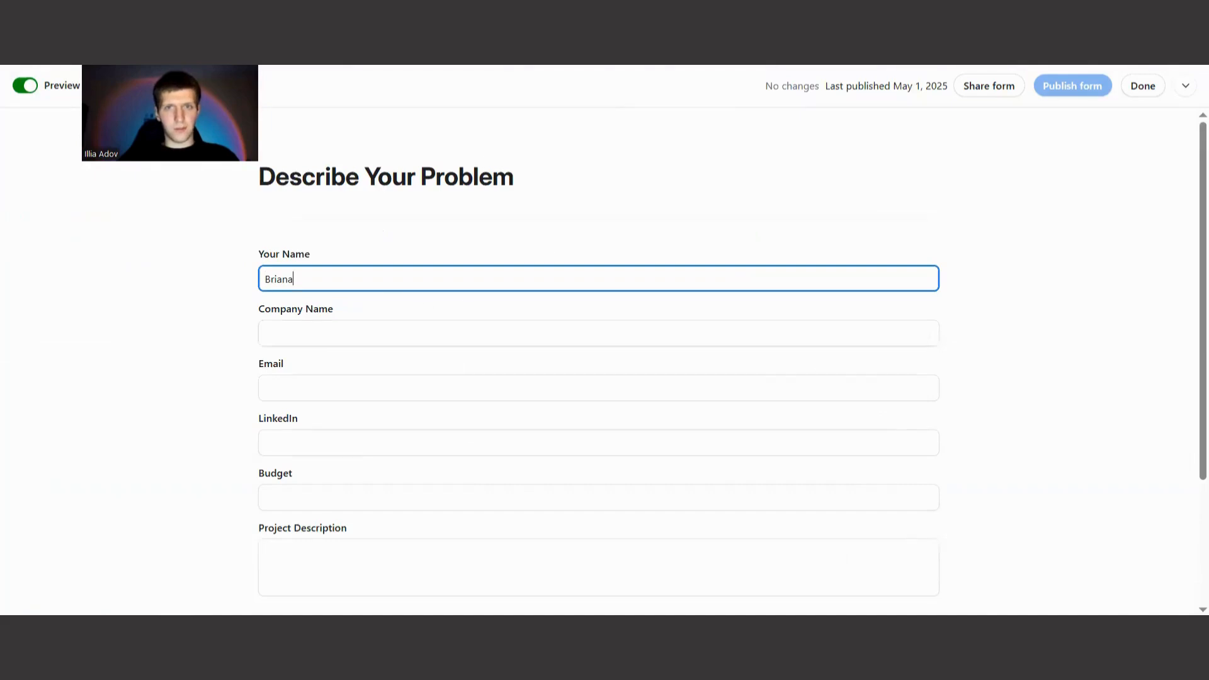
Copy the goop lead's LinkedIn URL from the spreadsheet into the form's LinkedIn field.
{"action": "key", "text": "ctrl+shift+Tab"}
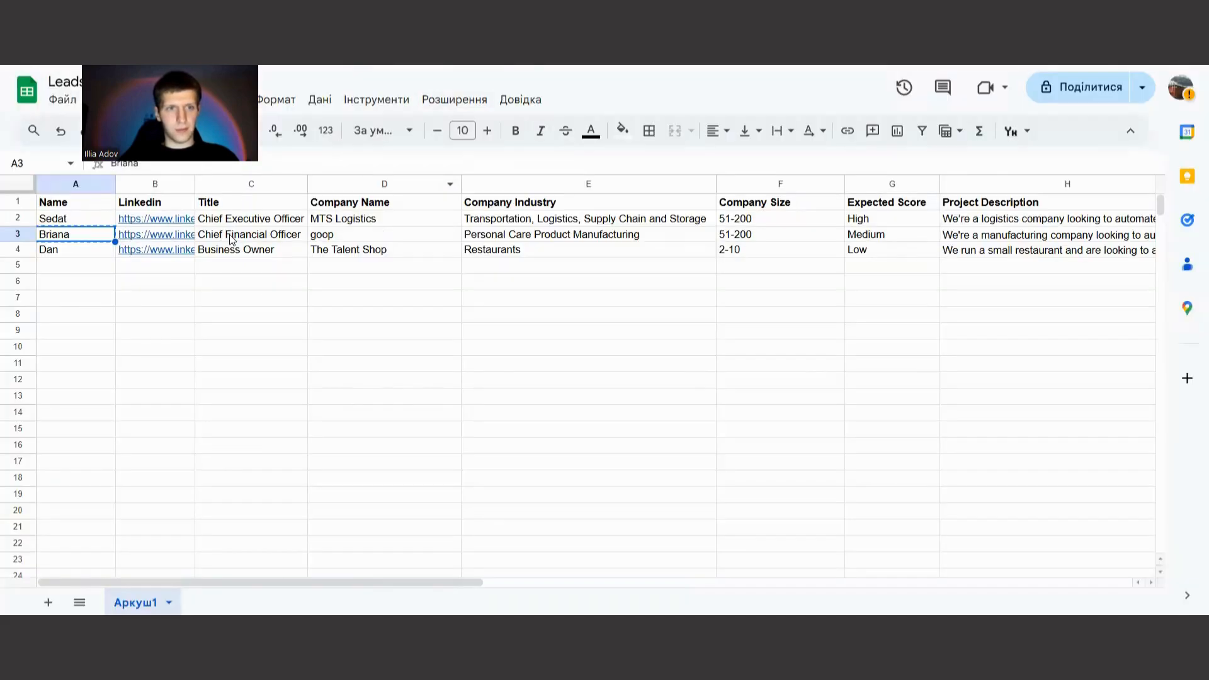
{"action": "left_click", "coordinate": [182, 240]}
{"action": "key", "text": "ctrl+c"}
{"action": "key", "text": "ctrl+Tab"}
{"action": "left_click", "coordinate": [311, 440]}
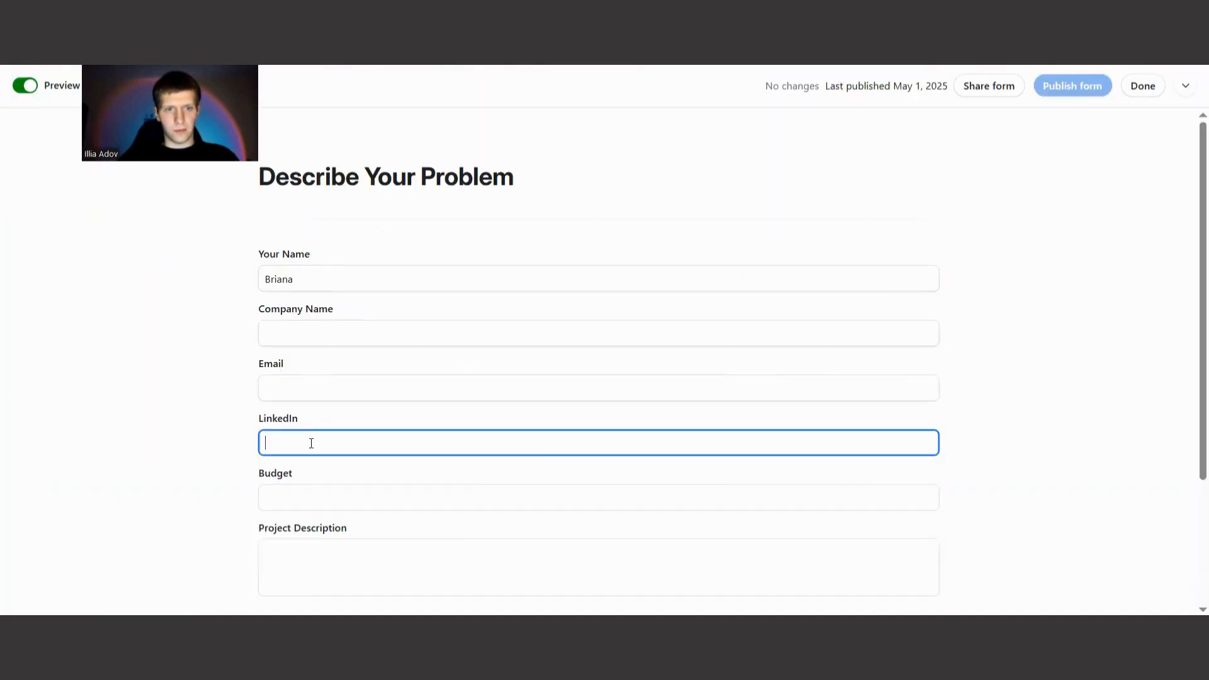
{"action": "key", "text": "ctrl+v"}
{"action": "left_click", "coordinate": [380, 206]}
Copy the company name goop from the spreadsheet into the form's Company Name field.
{"action": "key", "text": "ctrl+shift+Tab"}
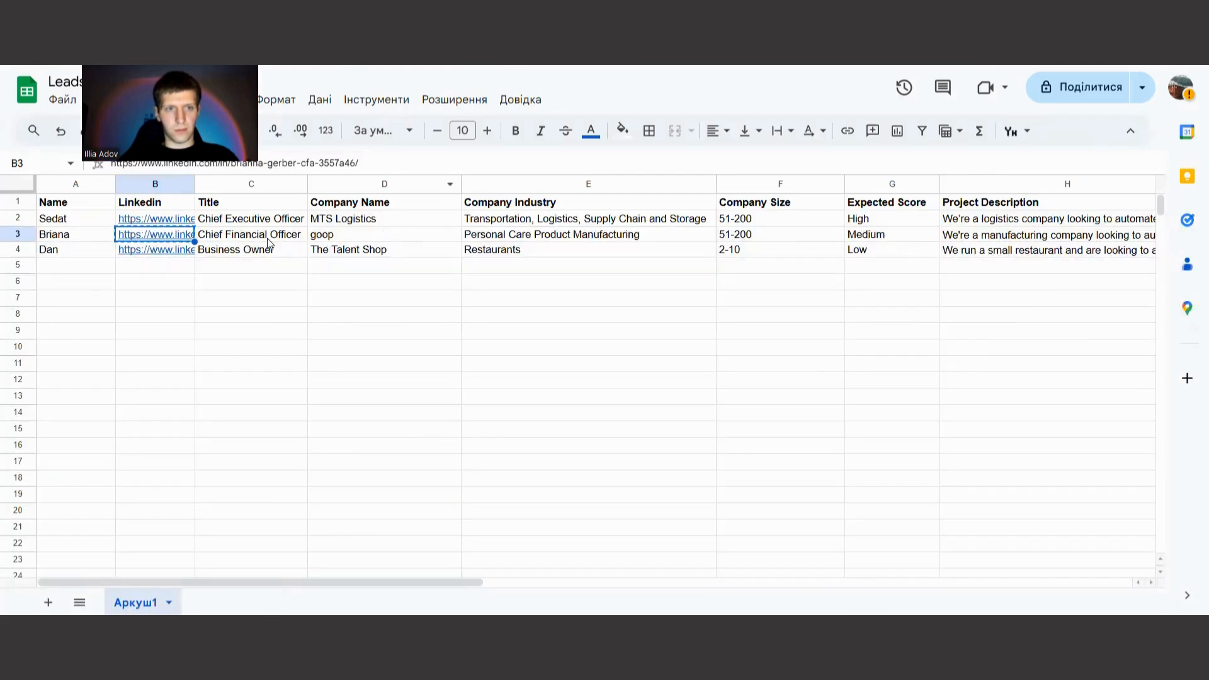
{"action": "left_click", "coordinate": [344, 235]}
{"action": "key", "text": "ctrl+c"}
{"action": "key", "text": "ctrl+Tab"}
{"action": "left_click", "coordinate": [290, 330]}
{"action": "key", "text": "ctrl+v"}
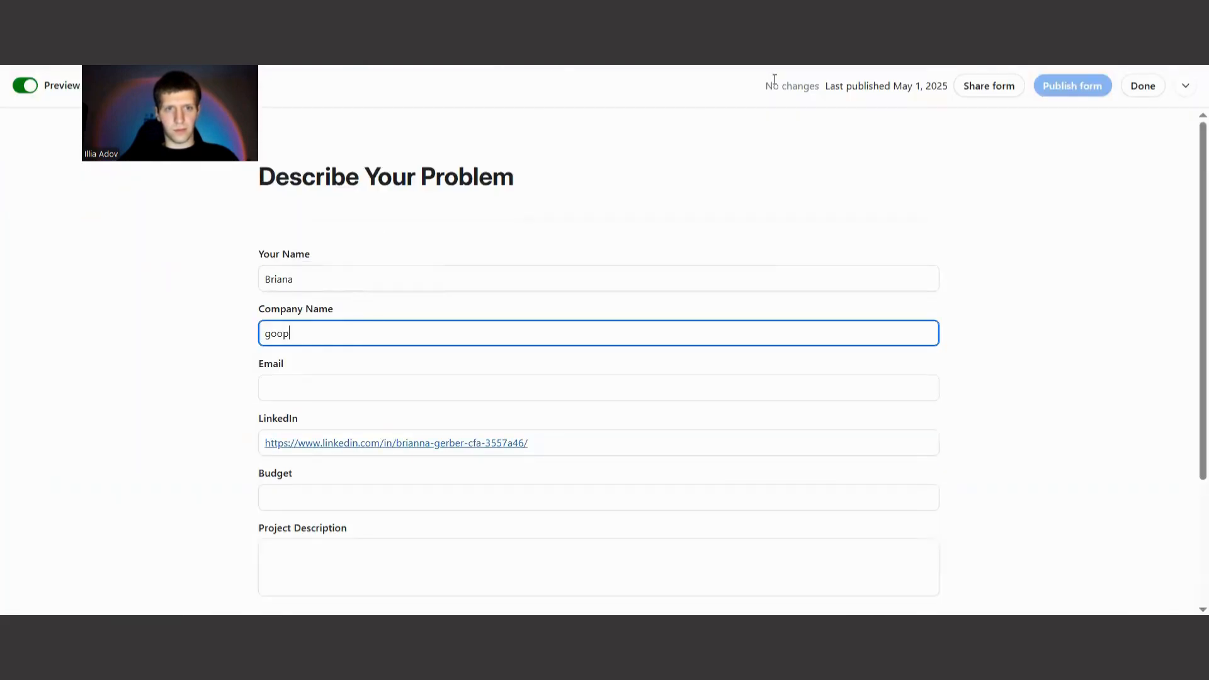
Copy the goop lead's project description from the spreadsheet into the form's Email field and remove the surrounding quotation marks.
{"action": "key", "text": "ctrl+shift+Tab"}
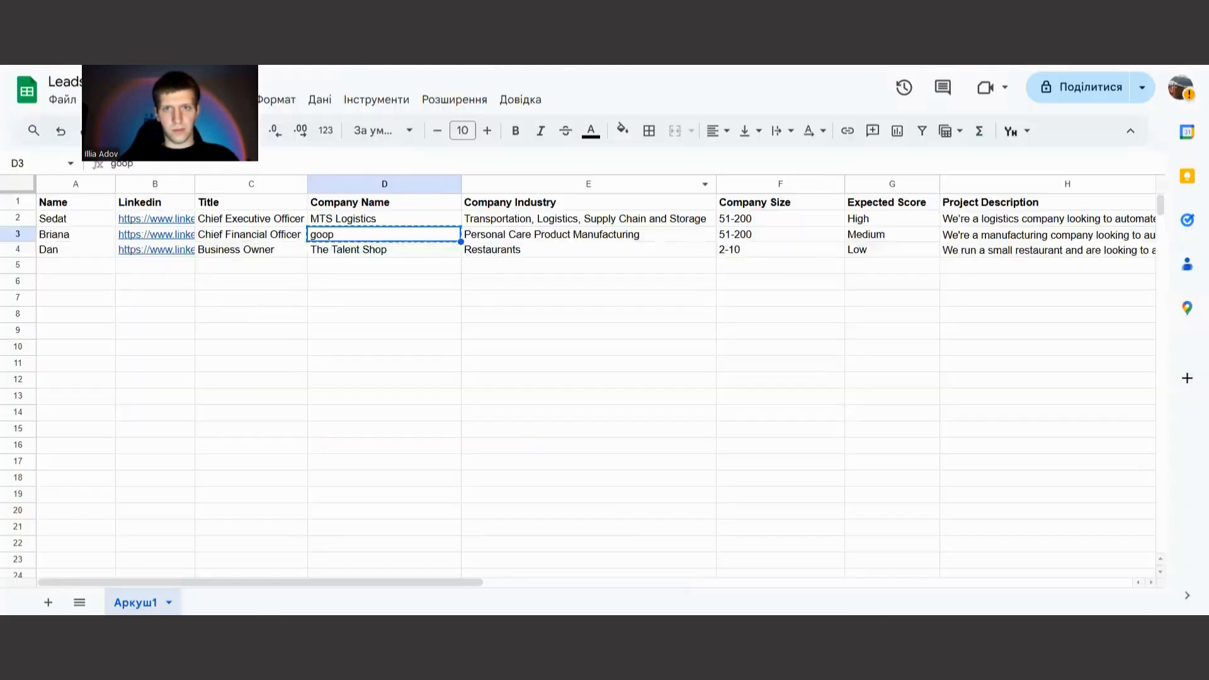
{"action": "left_click", "coordinate": [973, 239]}
{"action": "key", "text": "ctrl+c"}
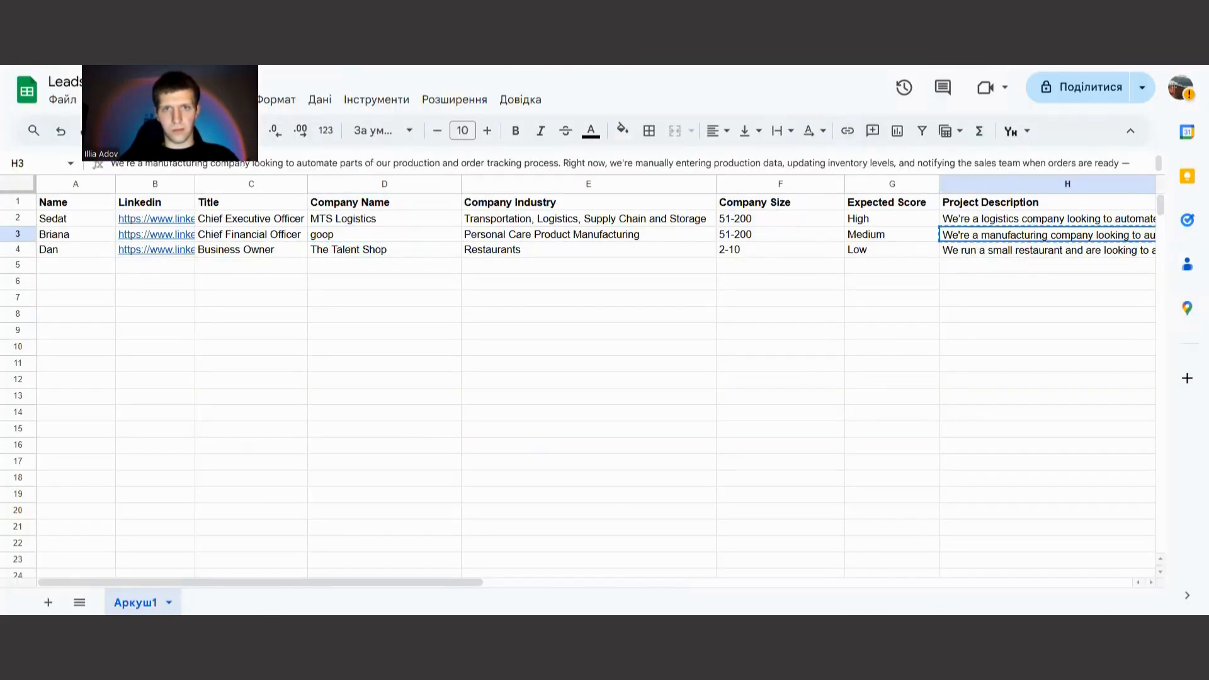
{"action": "key", "text": "ctrl+Tab"}
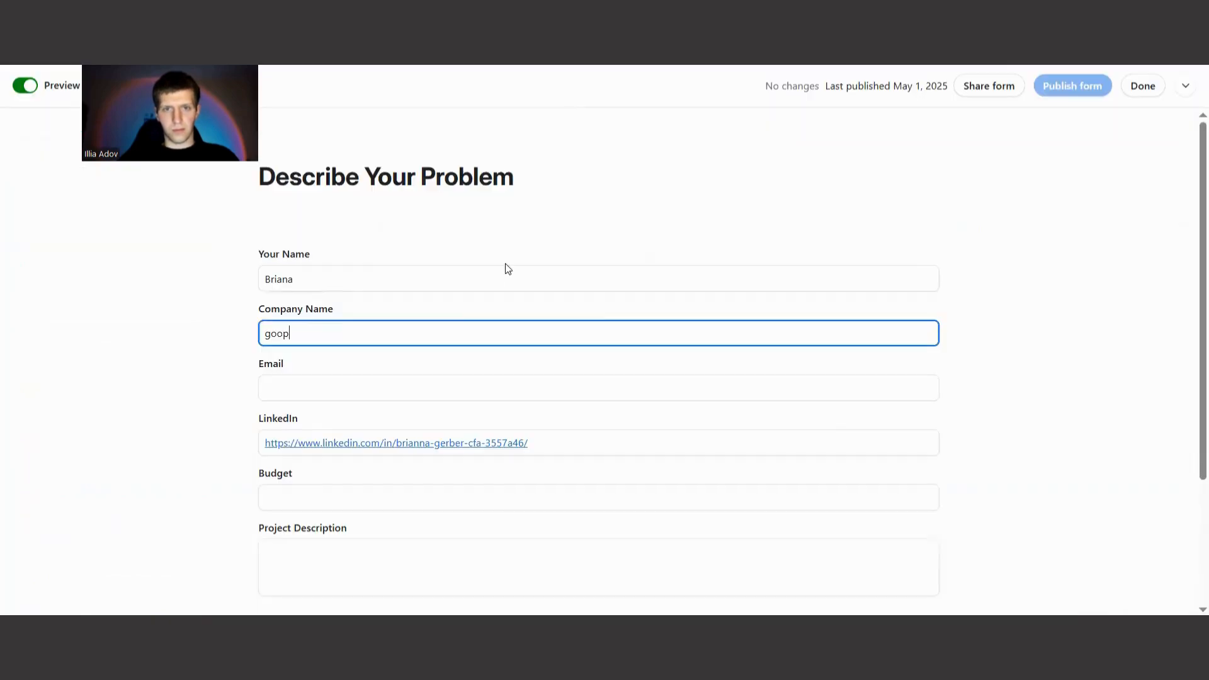
{"action": "left_click", "coordinate": [378, 381]}
{"action": "key", "text": "ctrl+v"}
{"action": "scroll", "coordinate": [296, 313], "scroll_direction": "down", "scroll_amount": 1}
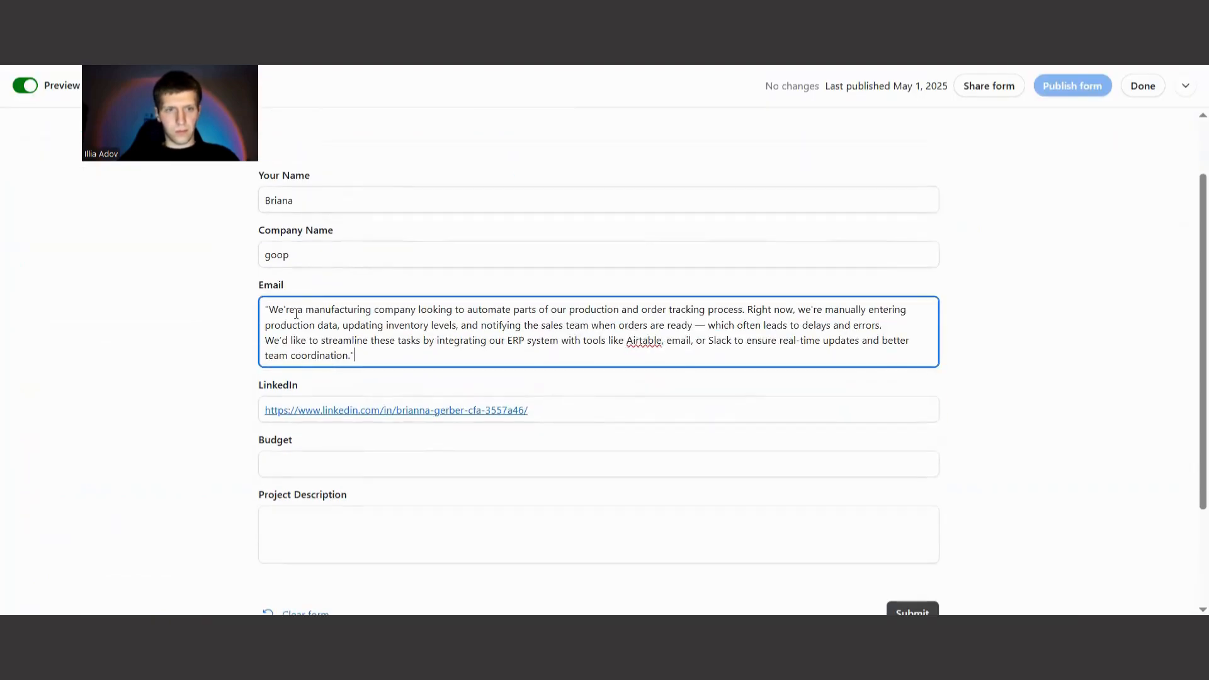
{"action": "left_click", "coordinate": [272, 304]}
{"action": "key", "text": "BackSpace"}
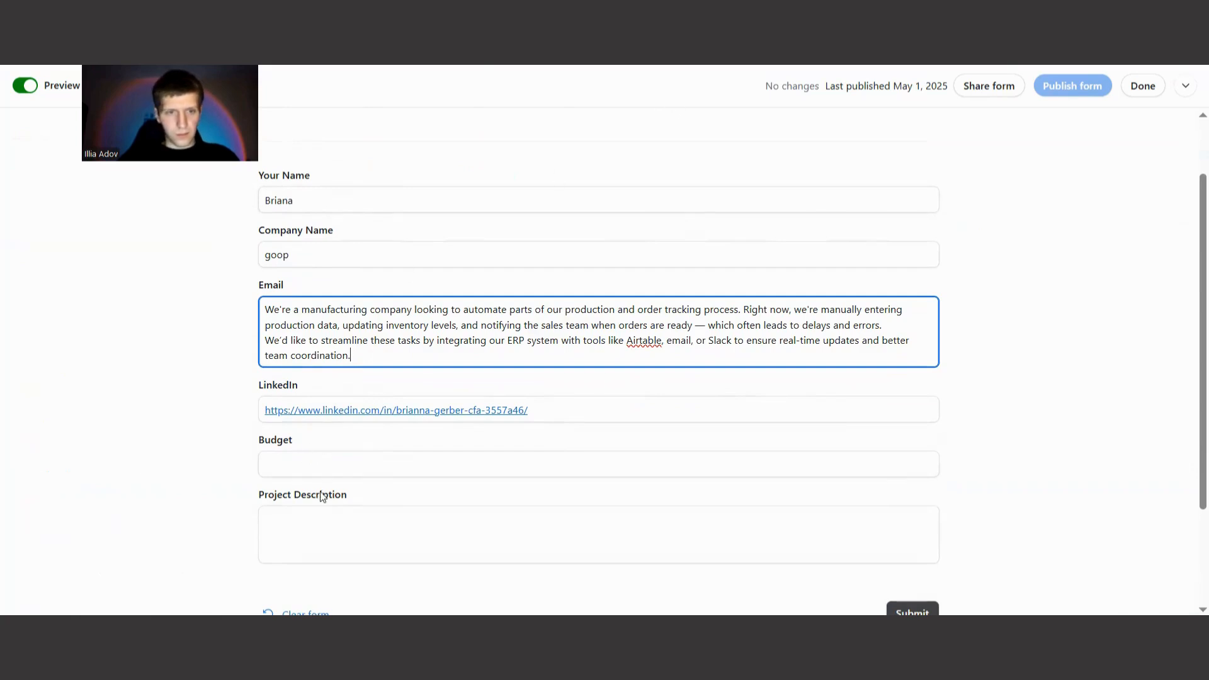
Set the form's Budget to 3000 and move the description text from the Email field to Project Description.
{"action": "left_click", "coordinate": [341, 461]}
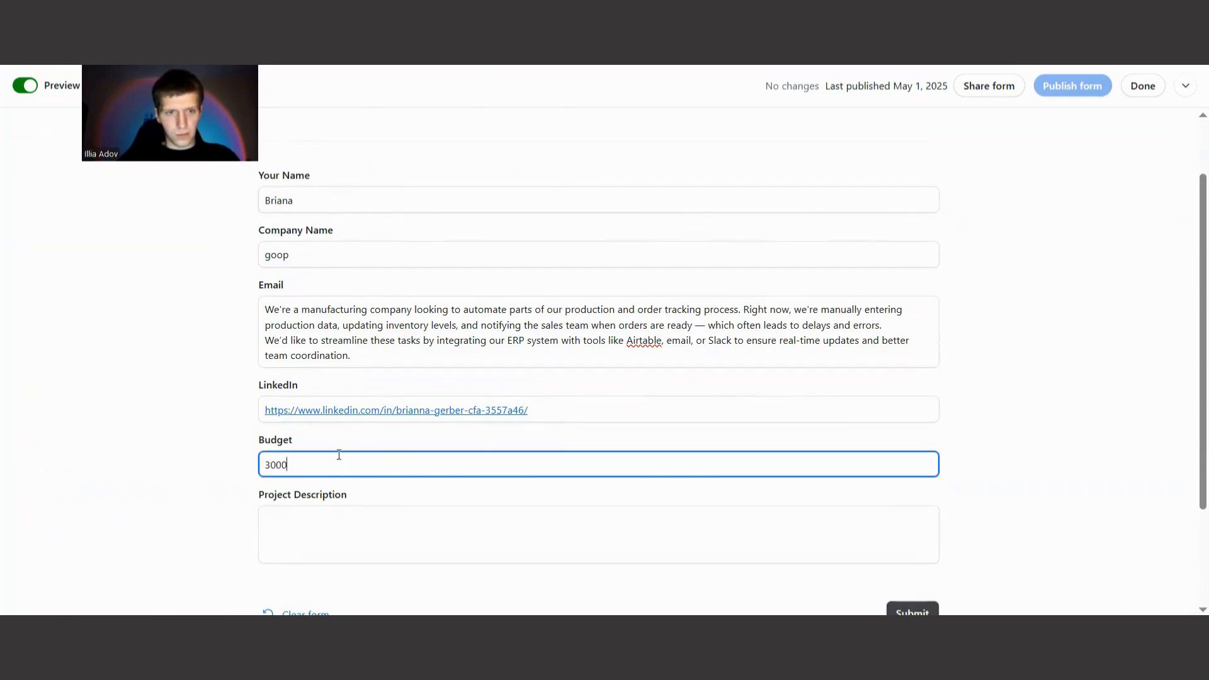
{"action": "left_click", "coordinate": [295, 526]}
{"action": "left_click", "coordinate": [358, 308]}
{"action": "key", "text": "ctrl+a"}
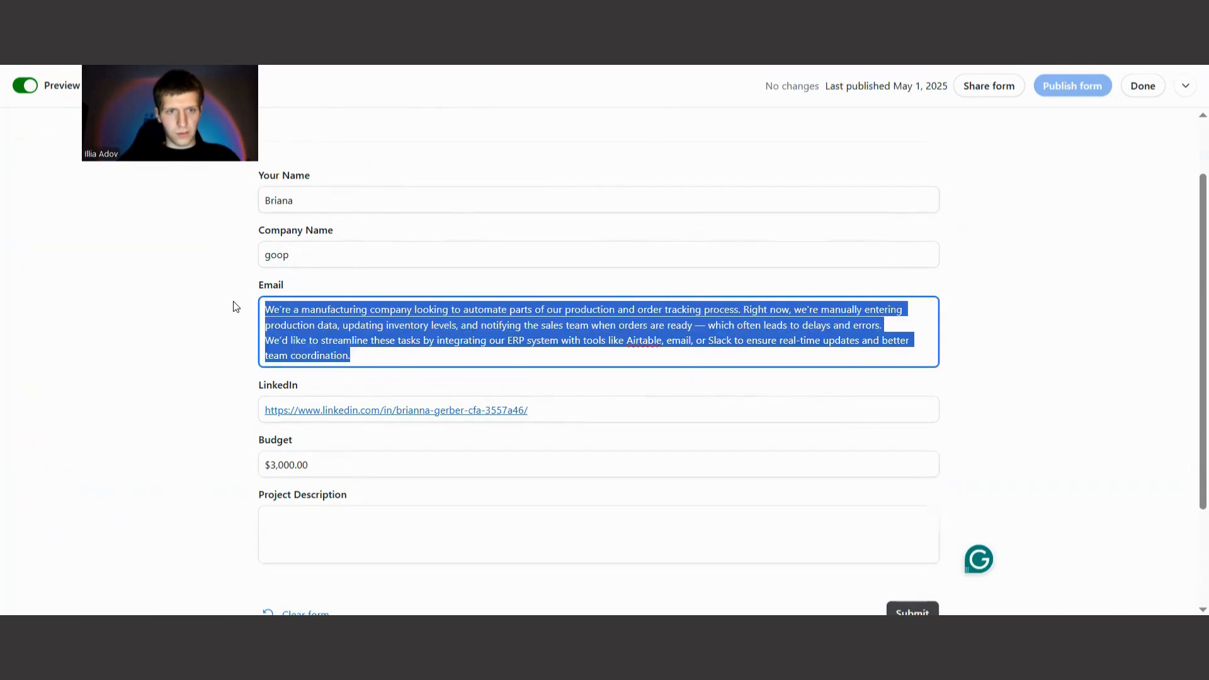
{"action": "key", "text": "BackSpace"}
{"action": "left_click", "coordinate": [291, 474]}
{"action": "key", "text": "ctrl+v"}
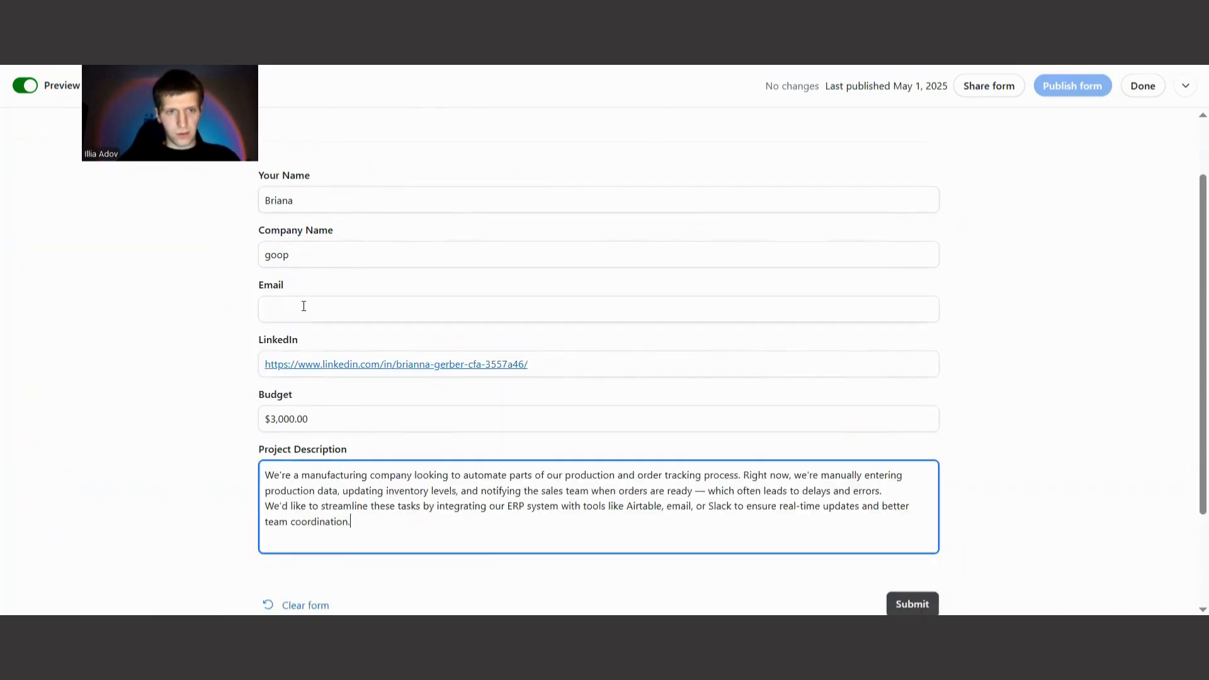
Enter the lead's e-mail address in the form's Email field.
{"action": "left_click", "coordinate": [303, 306]}
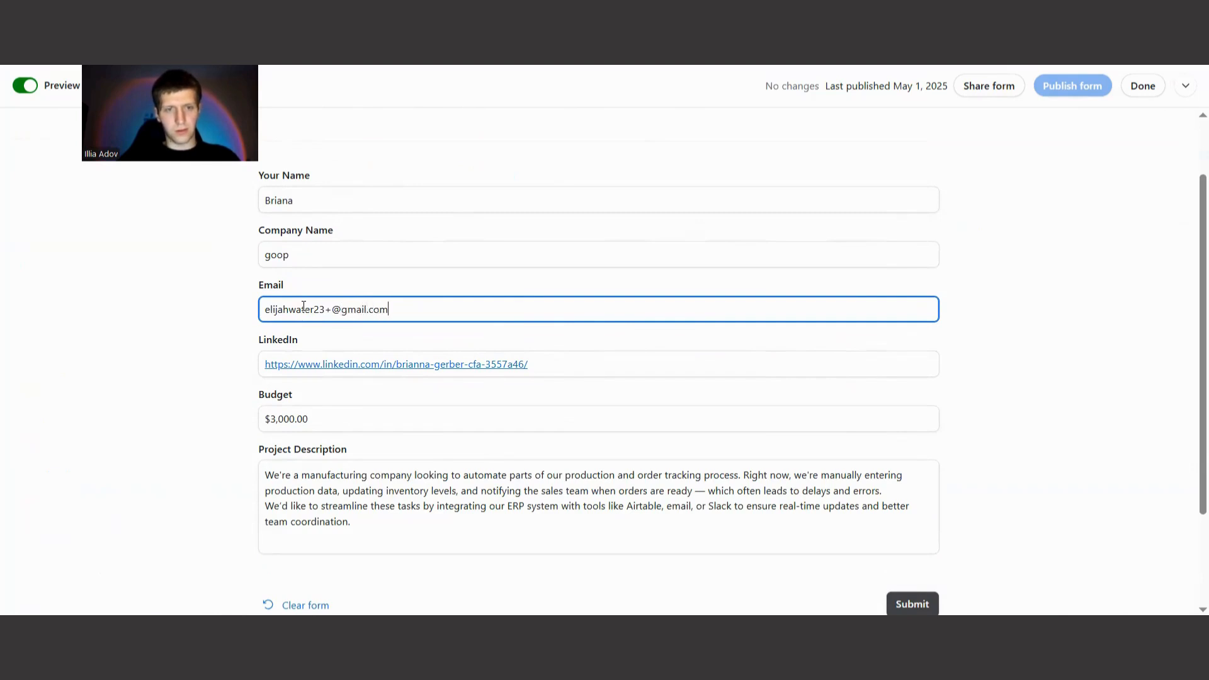
{"action": "left_click", "coordinate": [99, 377]}
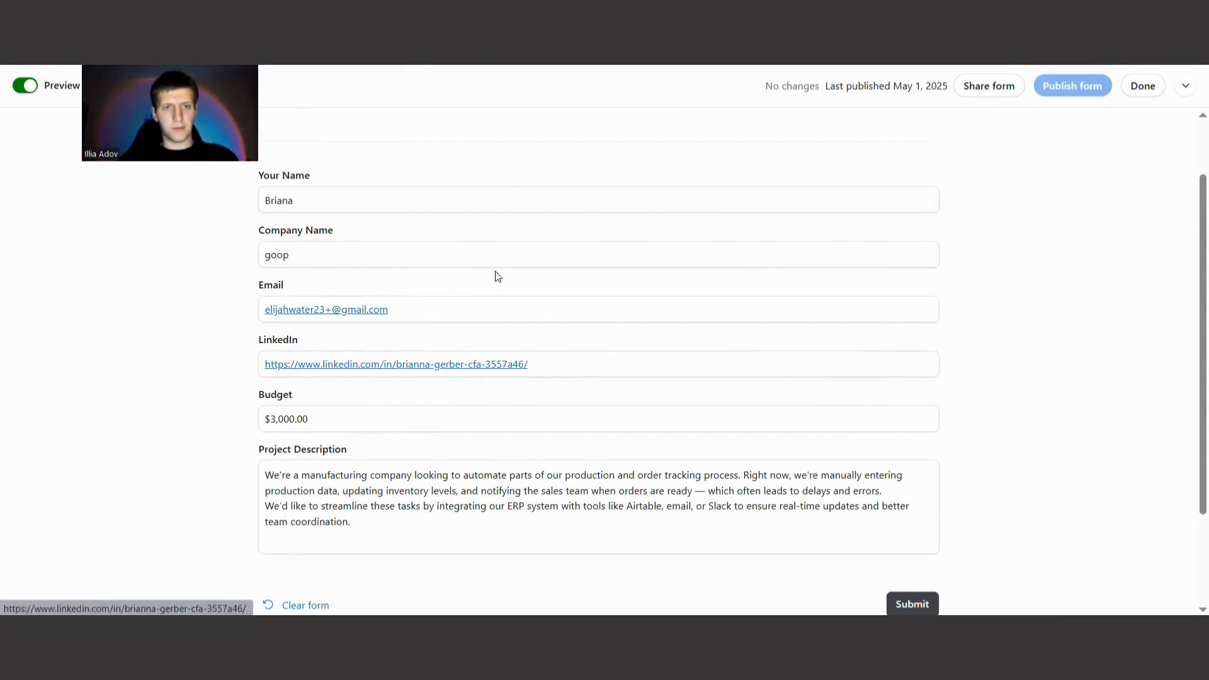
{"action": "scroll", "coordinate": [435, 400], "scroll_direction": "down", "scroll_amount": 2}
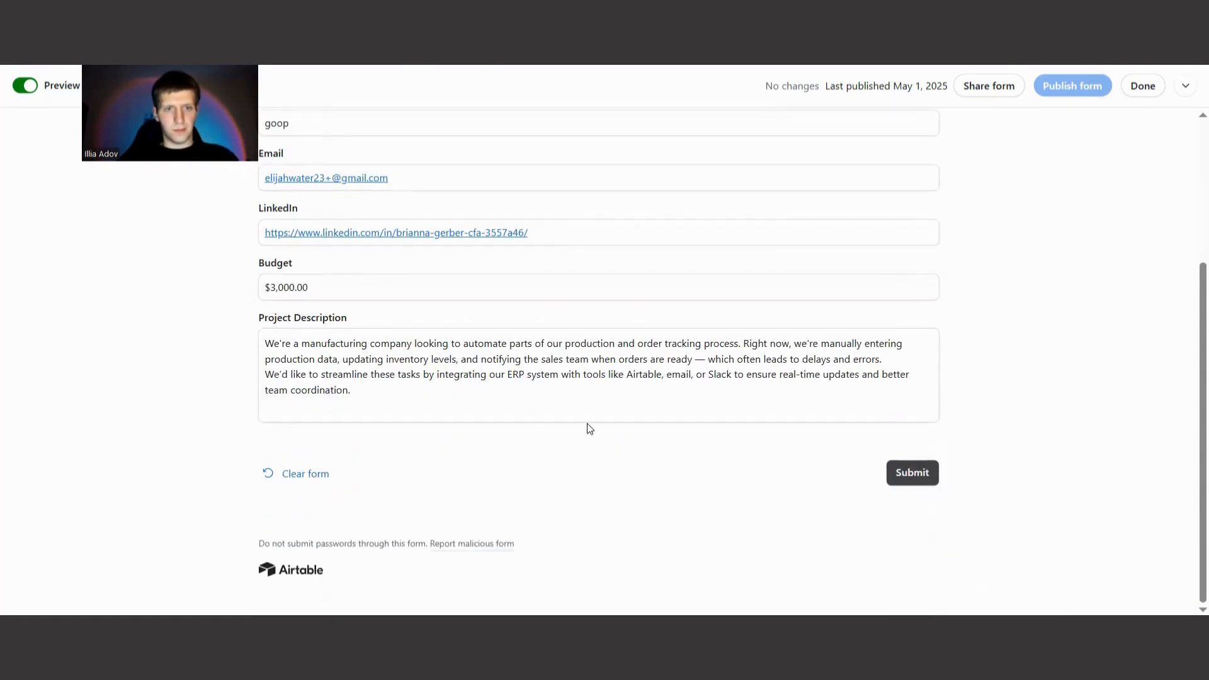
{"action": "scroll", "coordinate": [587, 423], "scroll_direction": "up", "scroll_amount": 1}
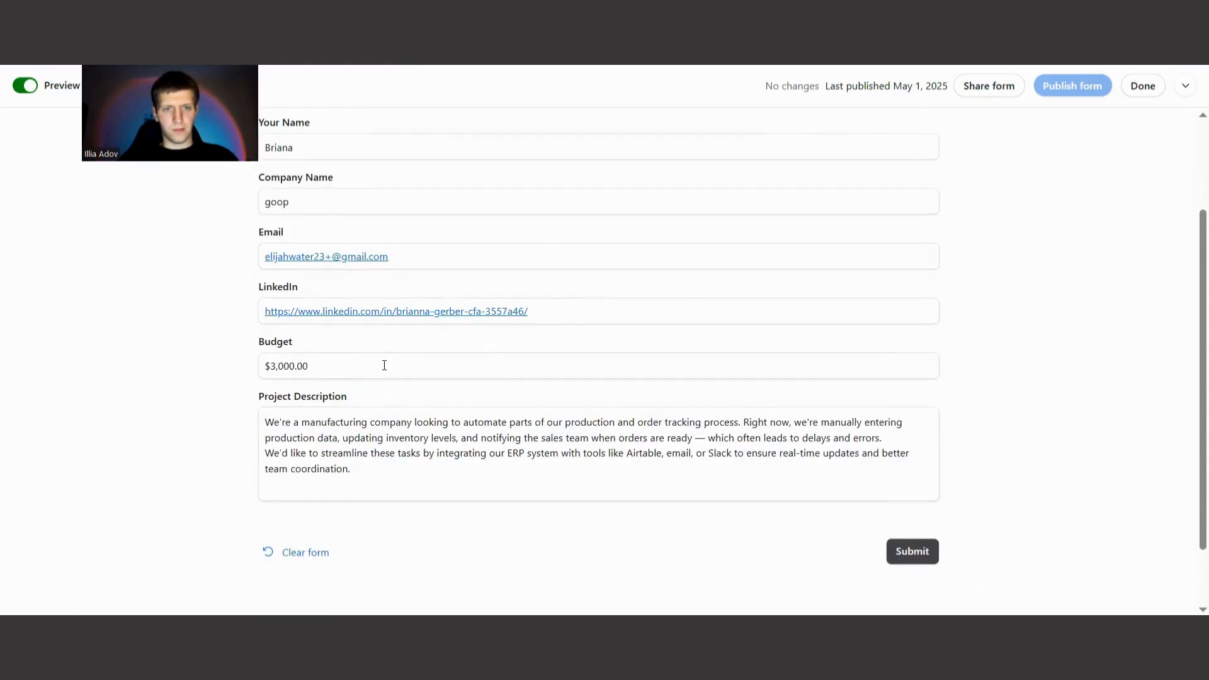
{"action": "scroll", "coordinate": [397, 392], "scroll_direction": "up", "scroll_amount": 1}
{"action": "scroll", "coordinate": [440, 296], "scroll_direction": "down", "scroll_amount": 1}
{"action": "scroll", "coordinate": [531, 360], "scroll_direction": "up", "scroll_amount": 2}
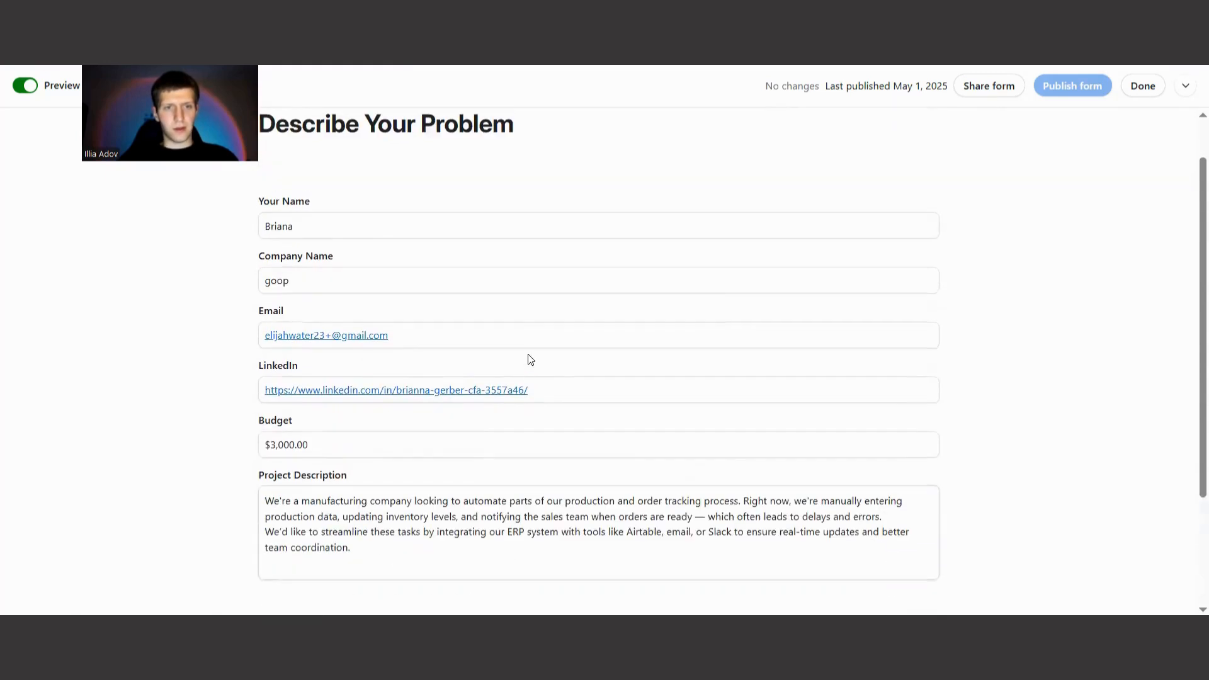
Switch to HubSpot, close the goop deal preview and delete that deal, confirming 1 record for deletion.
{"action": "left_click", "coordinate": [722, 67]}
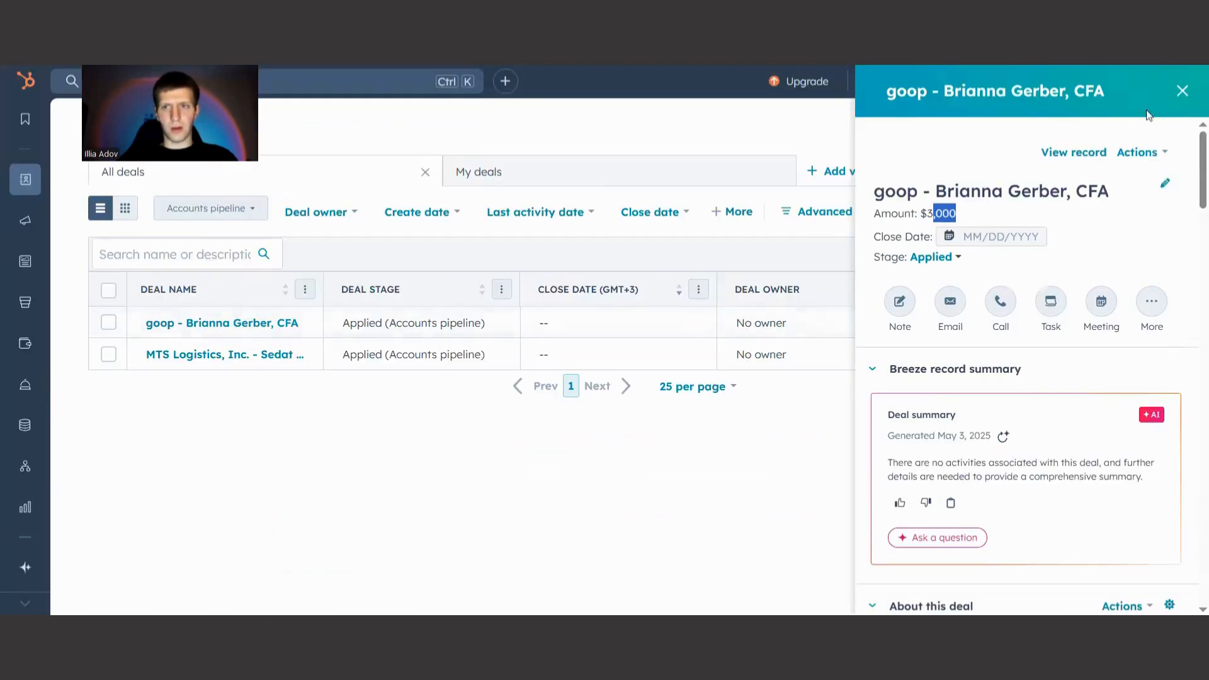
{"action": "left_click", "coordinate": [1183, 90]}
{"action": "left_click", "coordinate": [109, 322]}
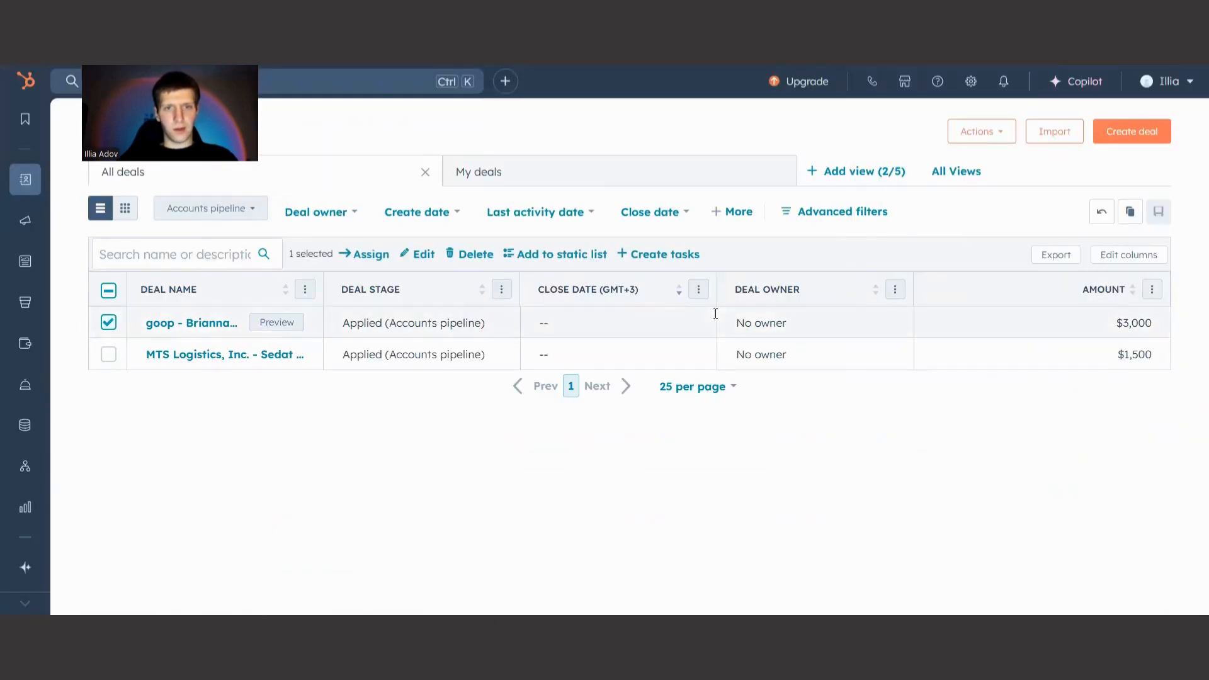
{"action": "left_click", "coordinate": [479, 259]}
{"action": "left_click", "coordinate": [562, 374]}
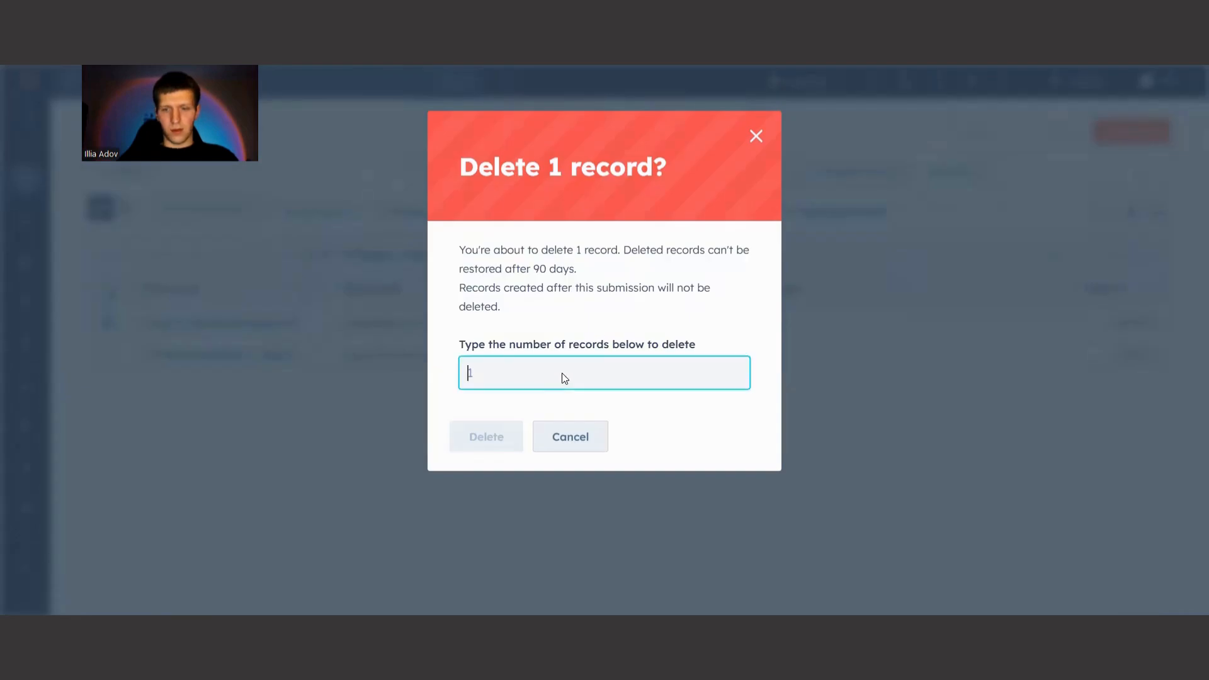
{"action": "type", "text": "1"}
{"action": "left_click", "coordinate": [508, 440]}
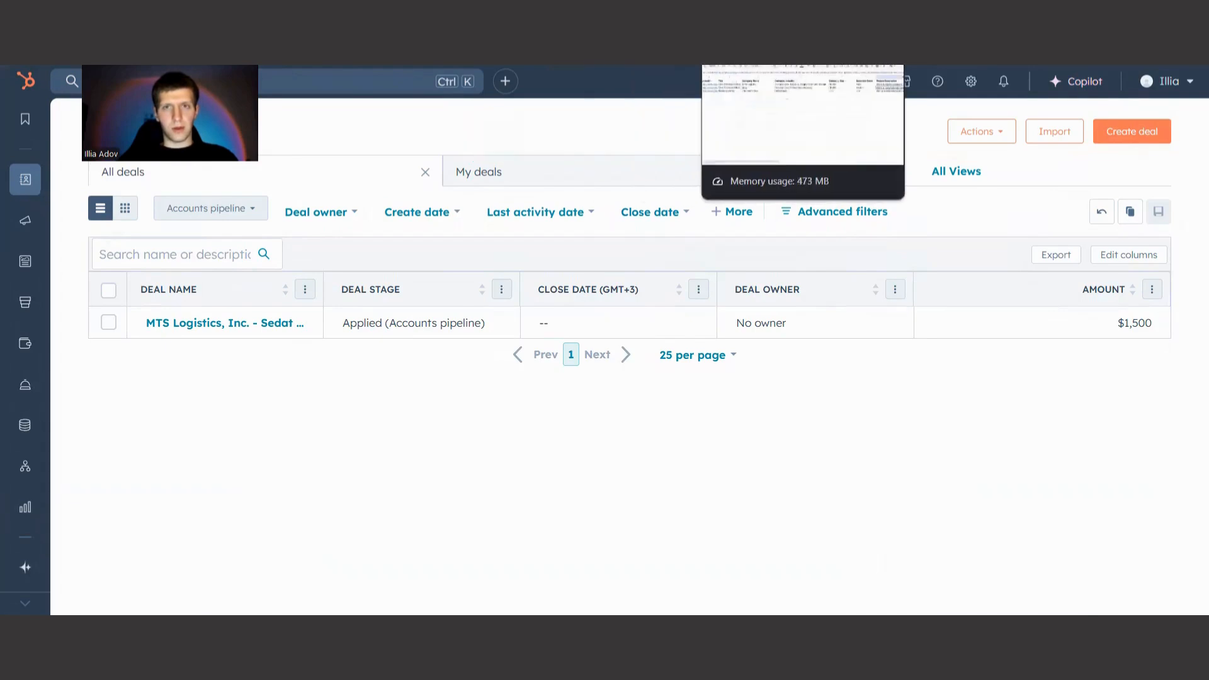
Return to the Airtable form and submit the completed goop lead.
{"action": "left_click", "coordinate": [649, 15]}
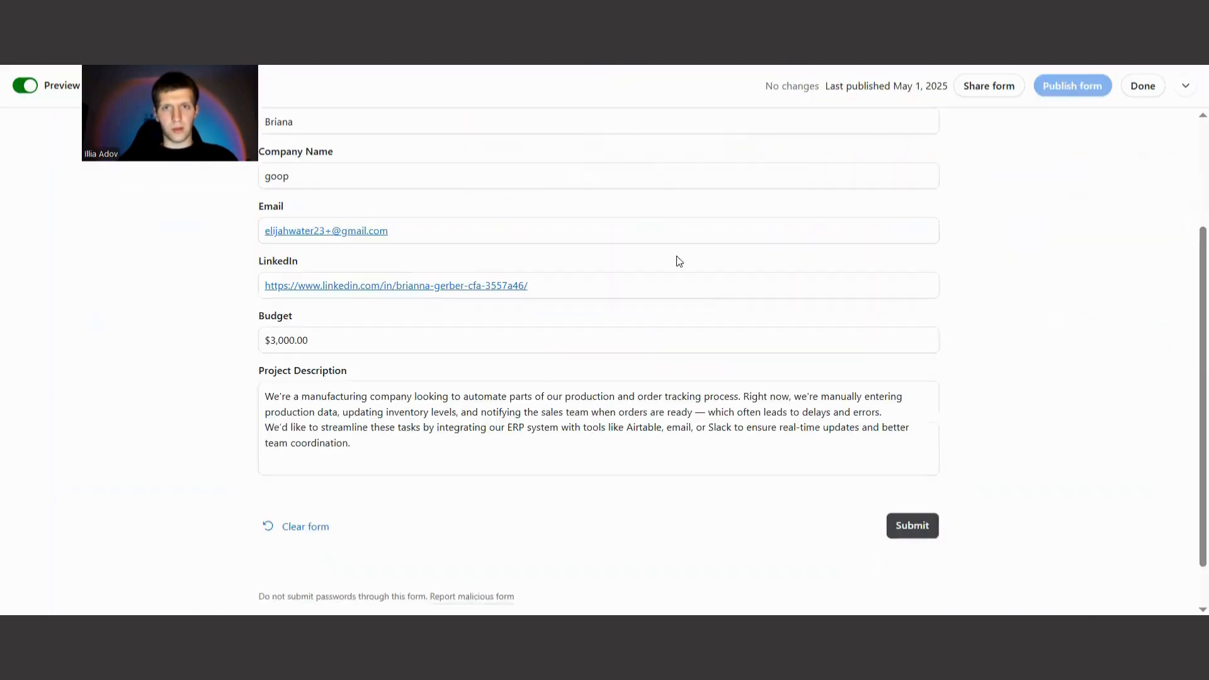
{"action": "left_click", "coordinate": [912, 527]}
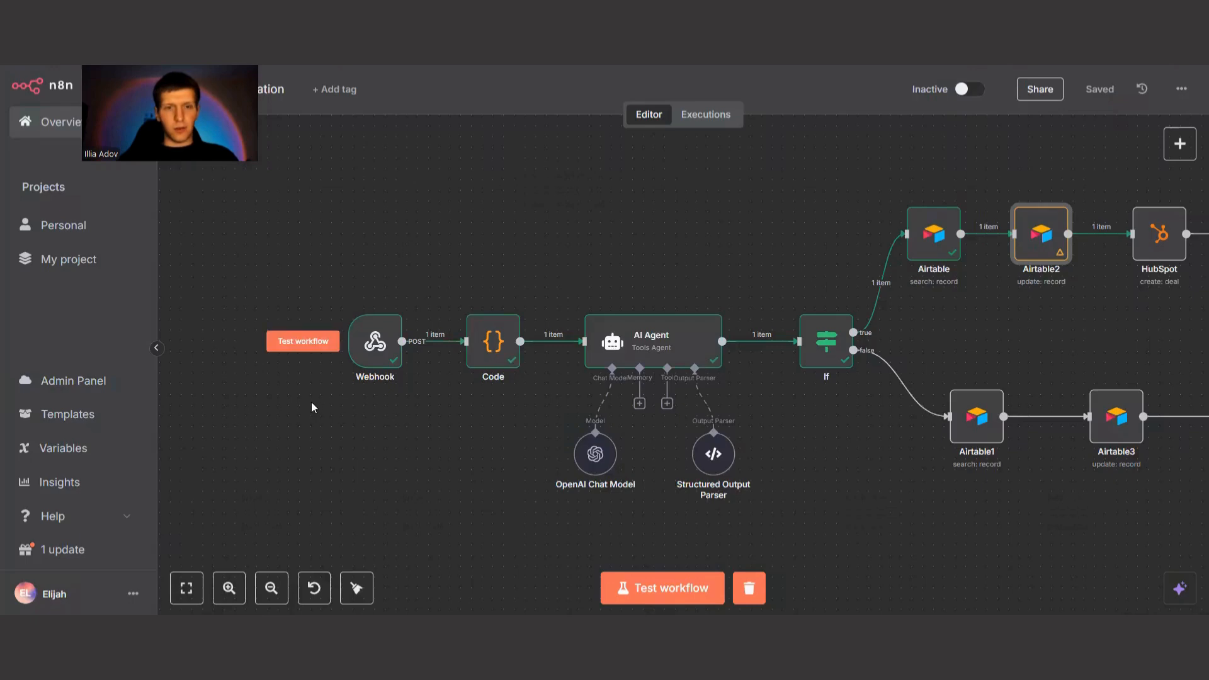
Start a test run of the n8n workflow and trigger it by sending the goop POST request from Postman.
{"action": "left_click", "coordinate": [305, 342]}
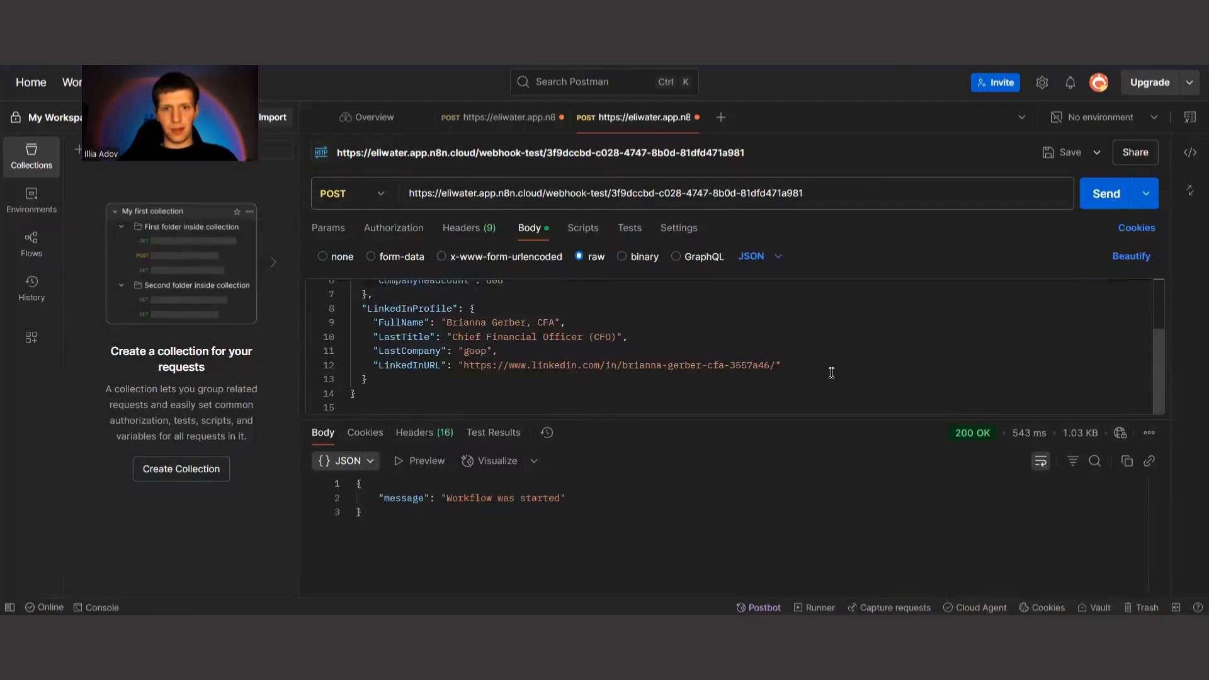
{"action": "key", "text": "ctrl+Return"}
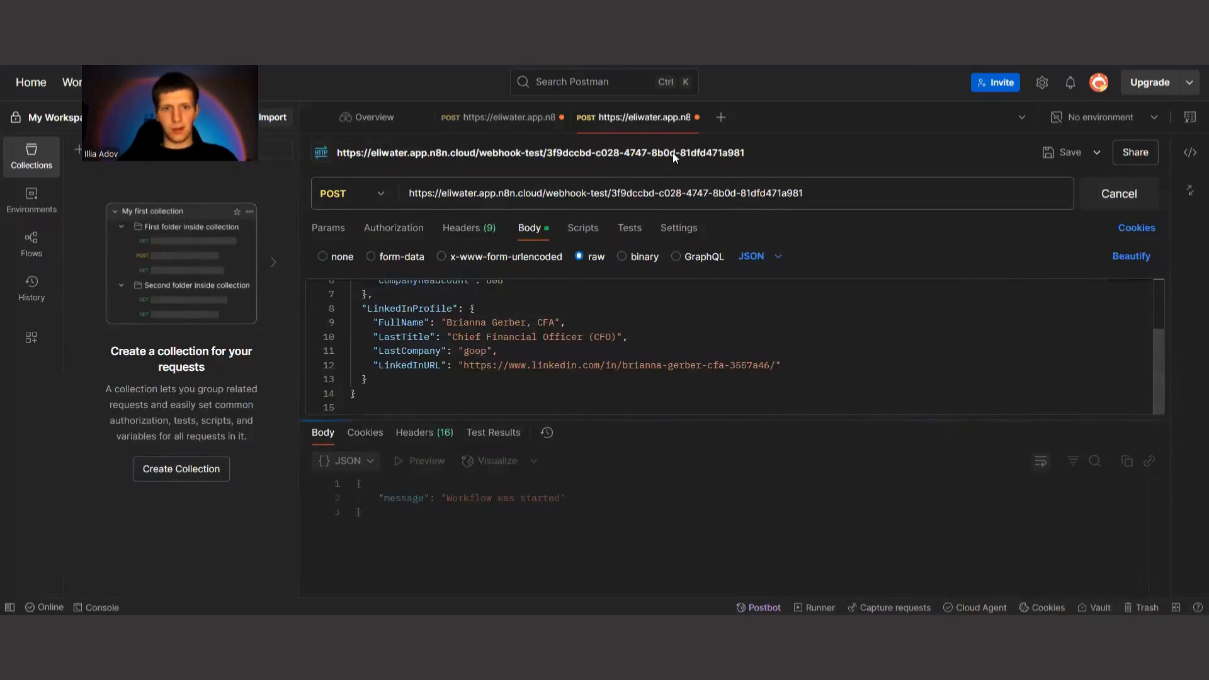
{"action": "key", "text": "alt+Tab"}
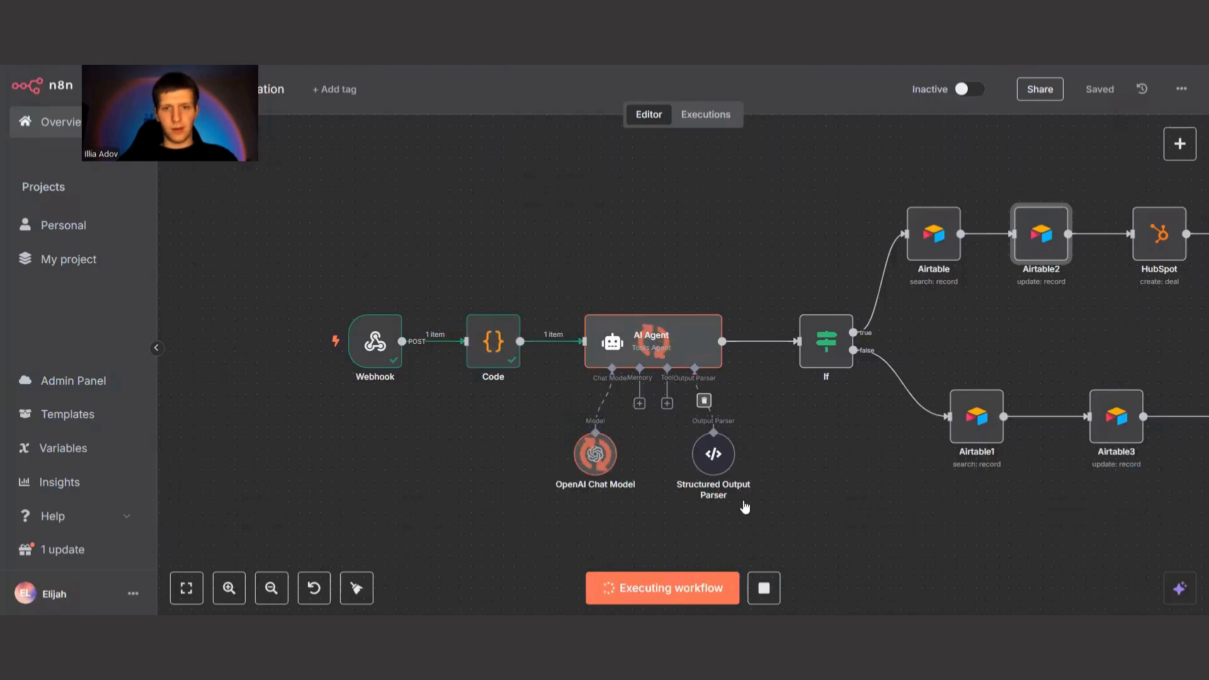
{"action": "scroll", "coordinate": [880, 495], "scroll_direction": "right", "scroll_amount": 10}
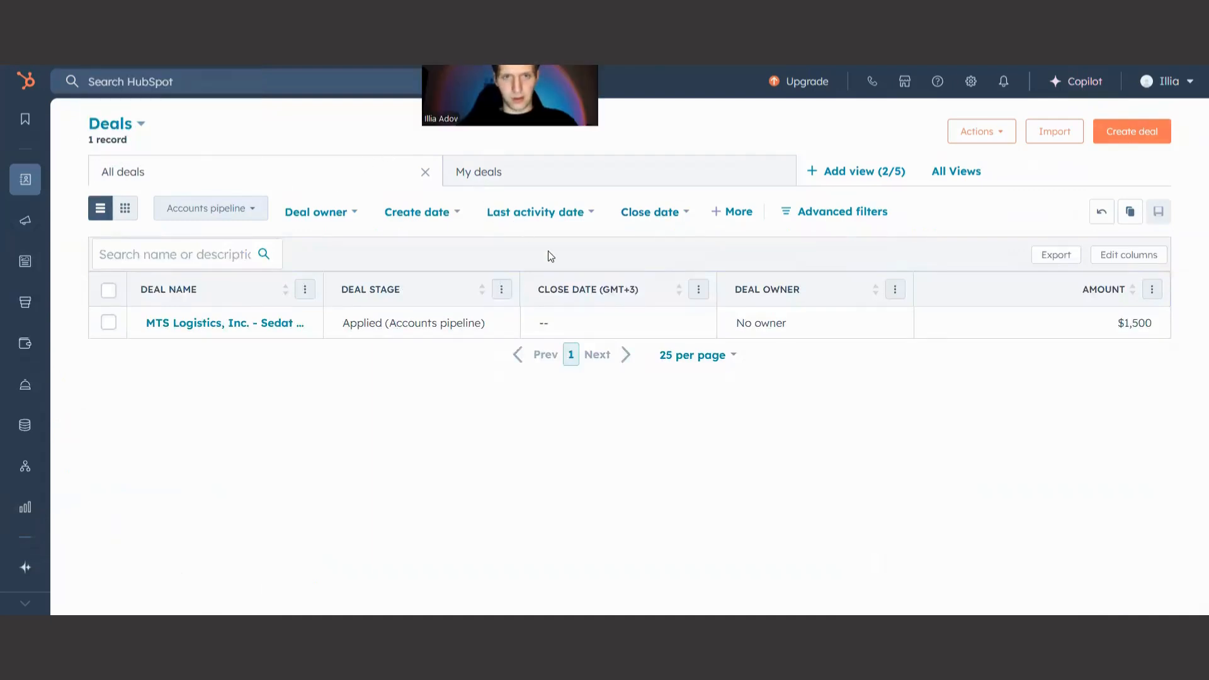
Refresh the HubSpot deals list and open the preview of the goop deal.
{"action": "key", "text": "F5"}
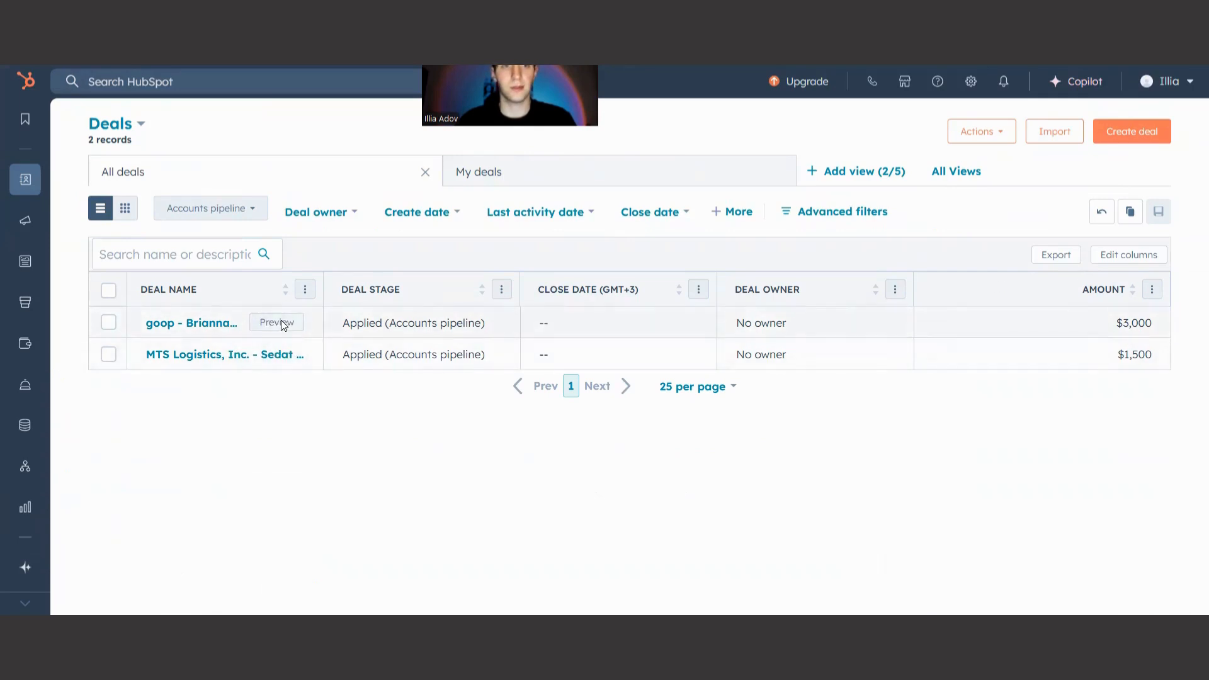
{"action": "left_click", "coordinate": [277, 324]}
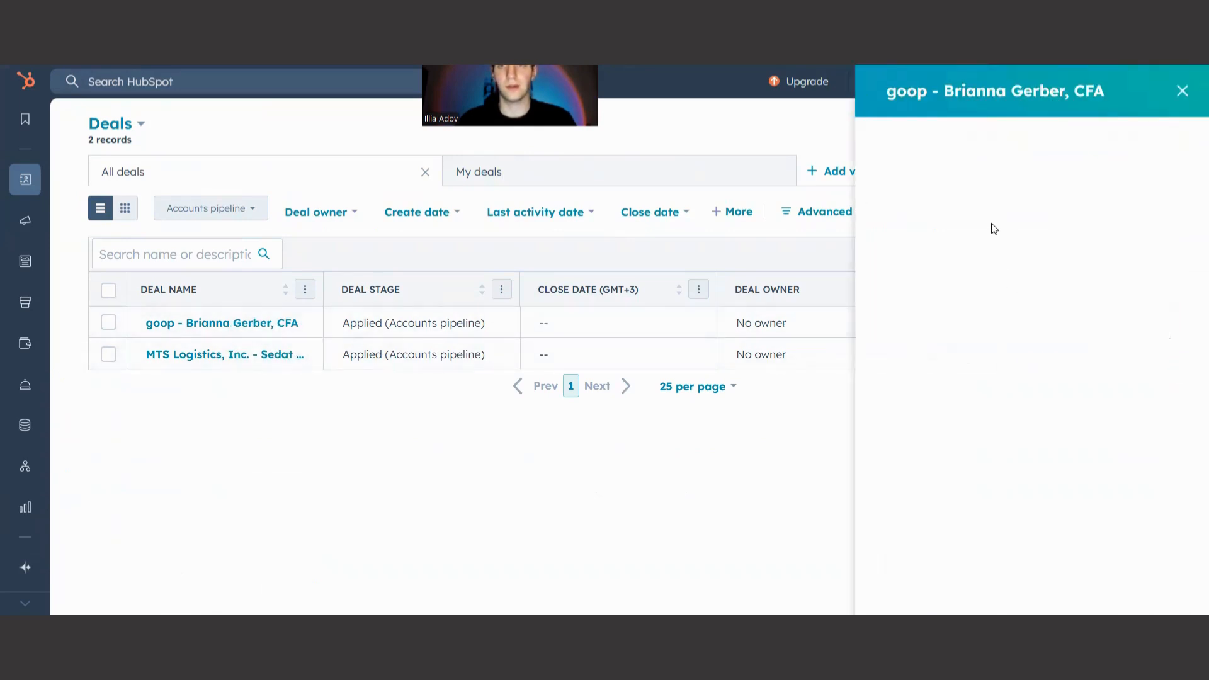